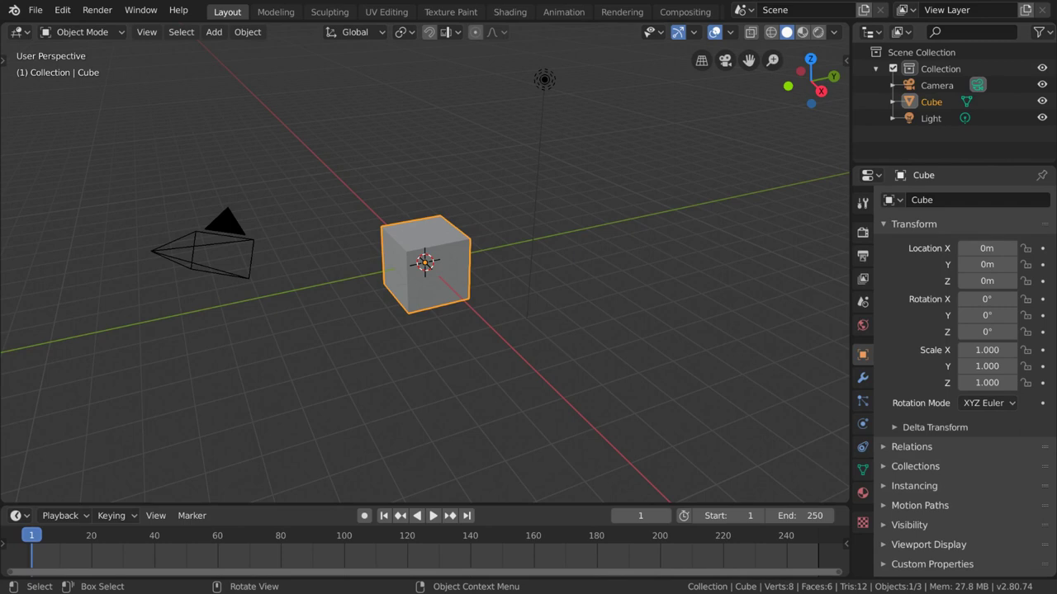
# Step: Duplicate the cube above the original and parent the lower cube to the upper one
pyautogui.click(465, 281)
pyautogui.hotkey('shift', 'd')
pyautogui.click(440, 169)
pyautogui.click(425, 272)
pyautogui.keyDown('shift'); pyautogui.click(440, 174); pyautogui.keyUp('shift')
pyautogui.hotkey('ctrl', 'p')
pyautogui.click(404, 217)
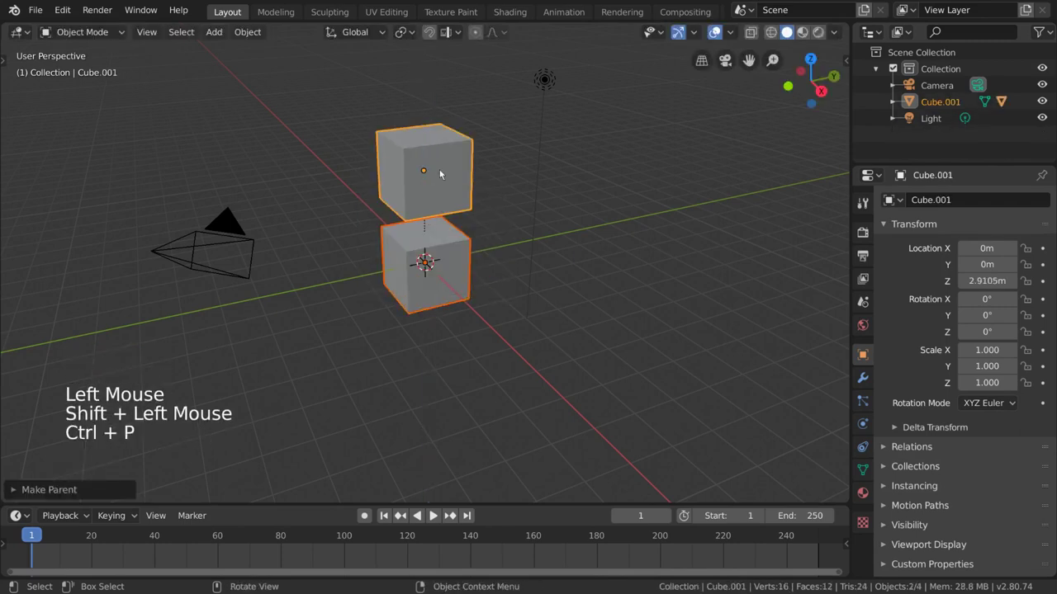
# Step: Rotate and move the parent cube with its child, then move the child lower left alone
pyautogui.click(440, 173)
pyautogui.press('r')
pyautogui.press('g')
pyautogui.click(680, 277)
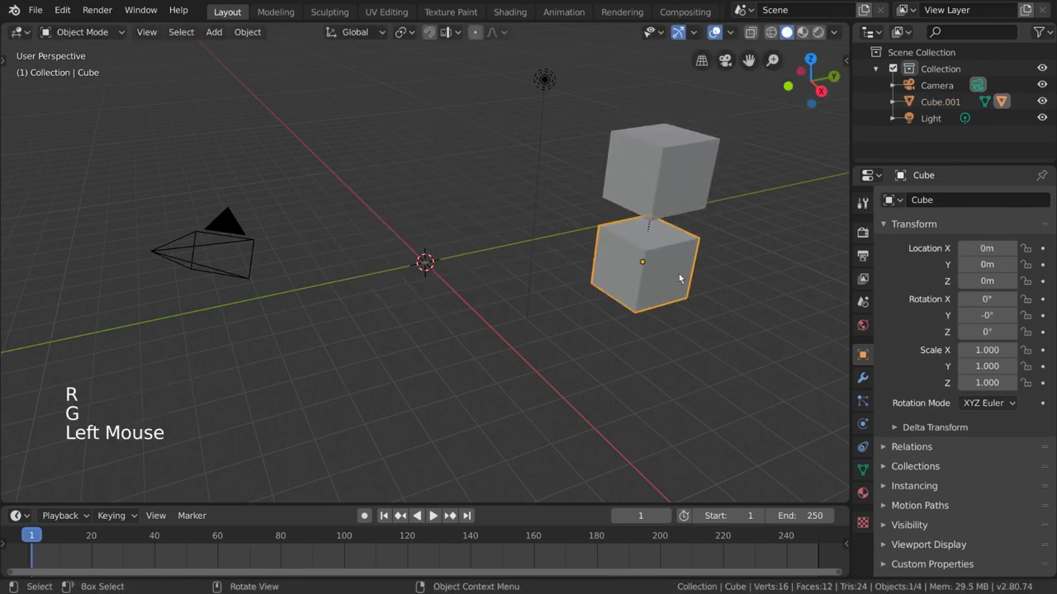
pyautogui.press('g')
pyautogui.click(656, 346)
# Step: Move the parent cube left and right, repositioning the child cube independently after each move
pyautogui.click(675, 199)
pyautogui.press('g')
pyautogui.click(326, 183)
pyautogui.click(310, 351)
pyautogui.press('g')
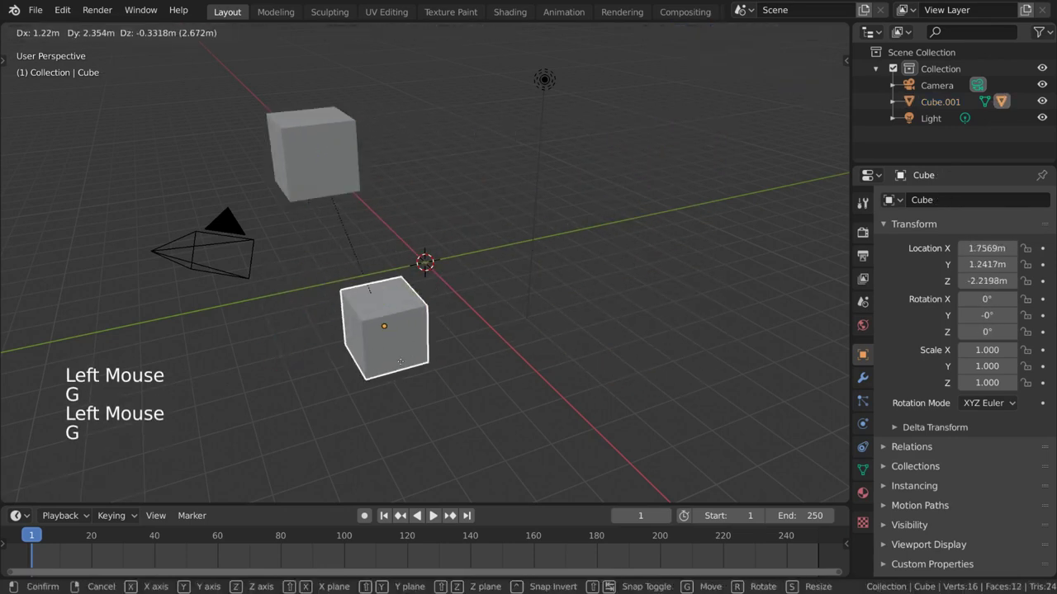
pyautogui.click(333, 158)
pyautogui.press('g')
pyautogui.click(563, 174)
pyautogui.click(615, 247)
pyautogui.press('g')
pyautogui.click(435, 312)
# Step: Rotate the parent and child cubes, then move and rotate the parent upward with its child
pyautogui.click(549, 178)
pyautogui.press('r')
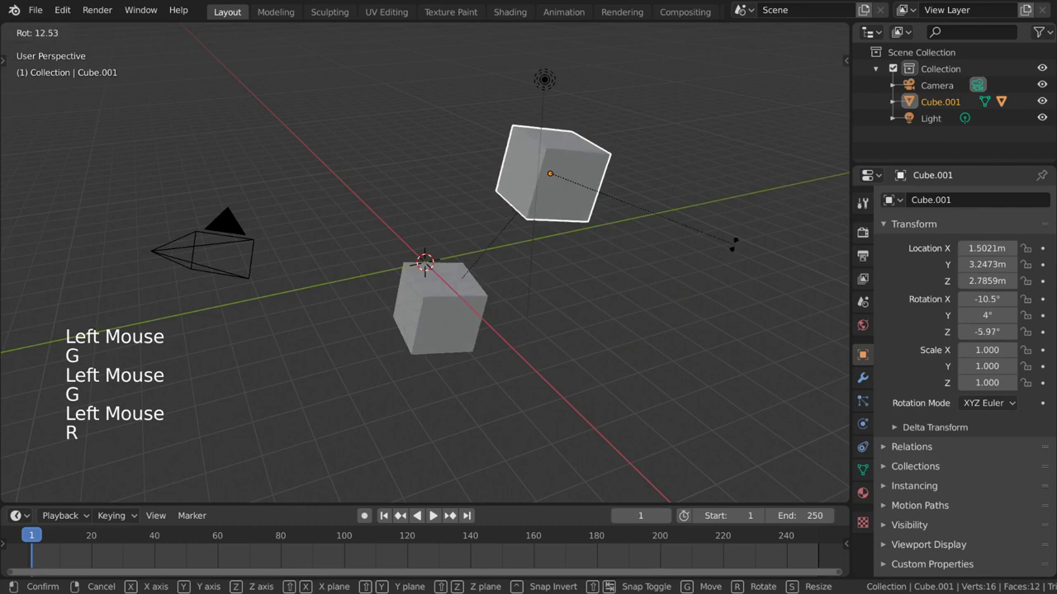
pyautogui.click(375, 194)
pyautogui.click(365, 186)
pyautogui.press('g')
pyautogui.press('r')
pyautogui.click(463, 165)
pyautogui.click(554, 165)
pyautogui.press('g')
pyautogui.press('r')
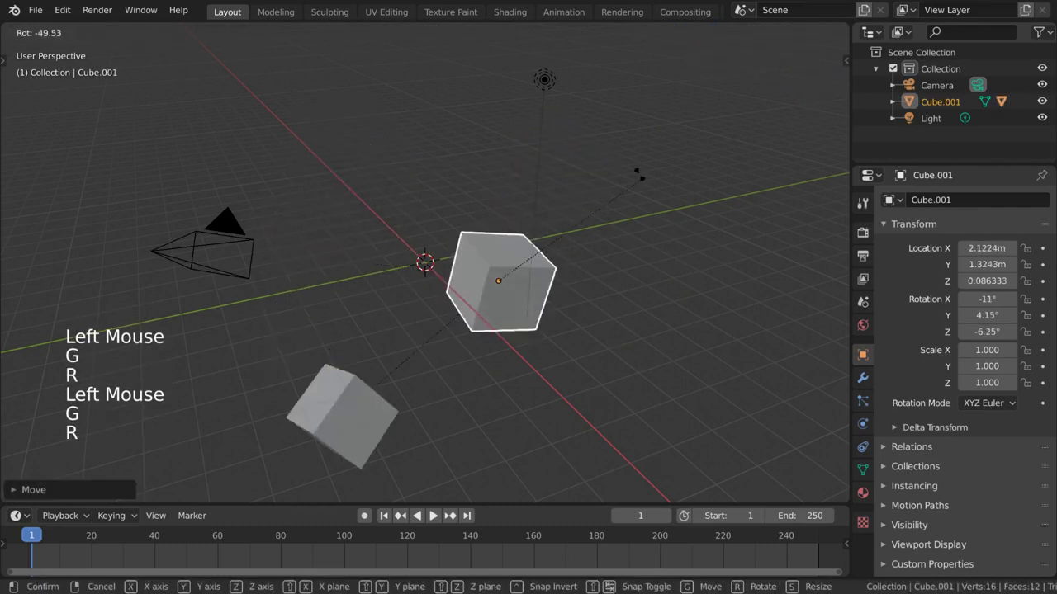
pyautogui.press('g')
pyautogui.click(663, 320)
# Step: Scale the parent cube to 1.371 with its child, and resize and move the child alone
pyautogui.press('s')
pyautogui.press('Escape')
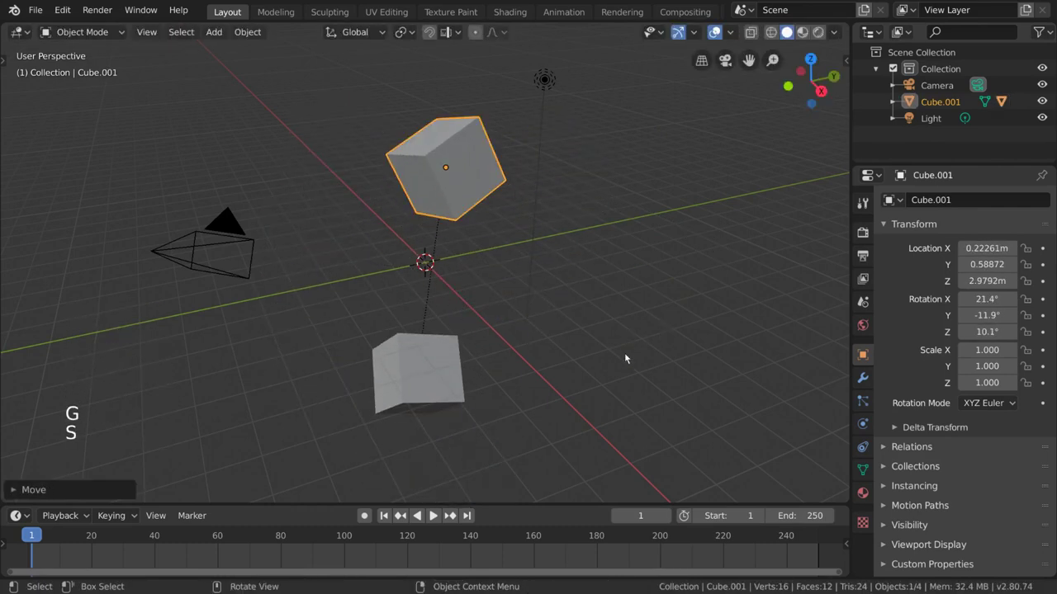
pyautogui.press('s')
pyautogui.click(437, 294)
pyautogui.press('s')
pyautogui.click(442, 168)
pyautogui.press('r')
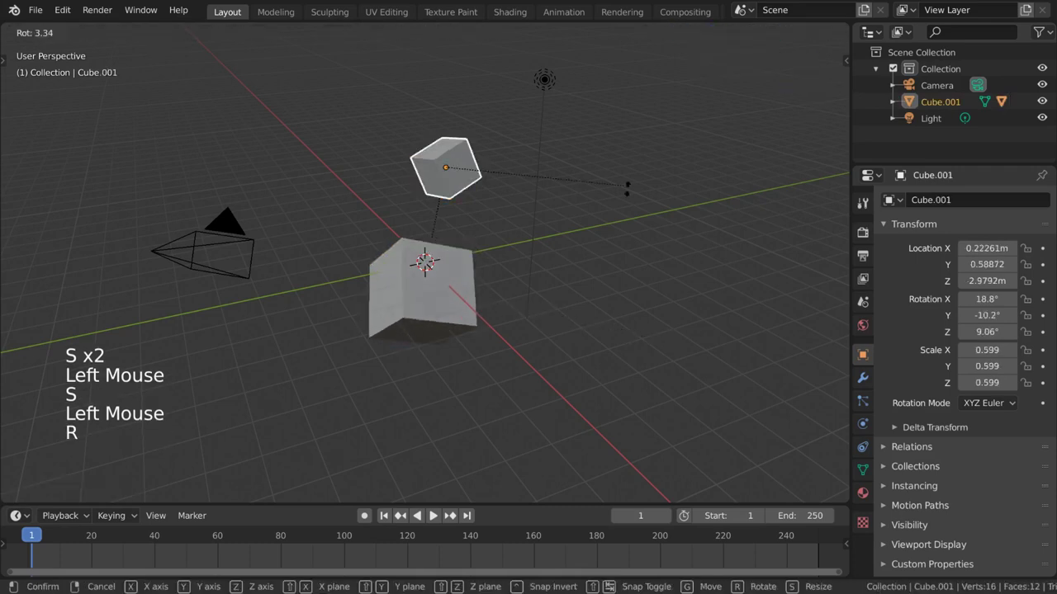
pyautogui.press('s')
pyautogui.click(278, 306)
pyautogui.press('s')
pyautogui.press('g')
# Step: Rotate the parent cube and freely tumble it in all directions with its child
pyautogui.press('s')
pyautogui.click(450, 165)
pyautogui.press('r')
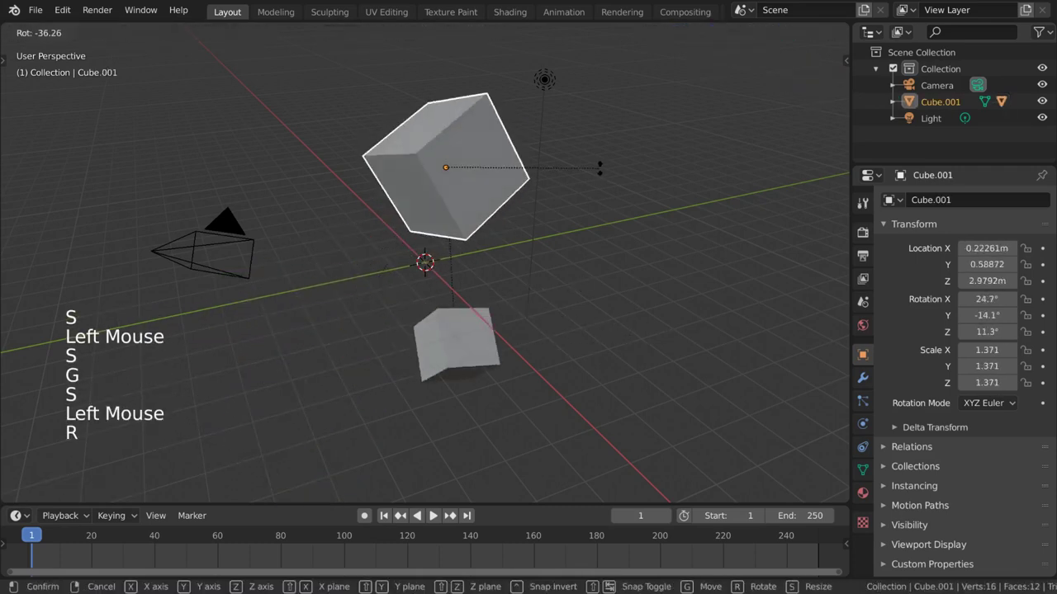
pyautogui.click(657, 279)
pyautogui.press('r')
pyautogui.press('r')
pyautogui.click(719, 347)
pyautogui.press('r')
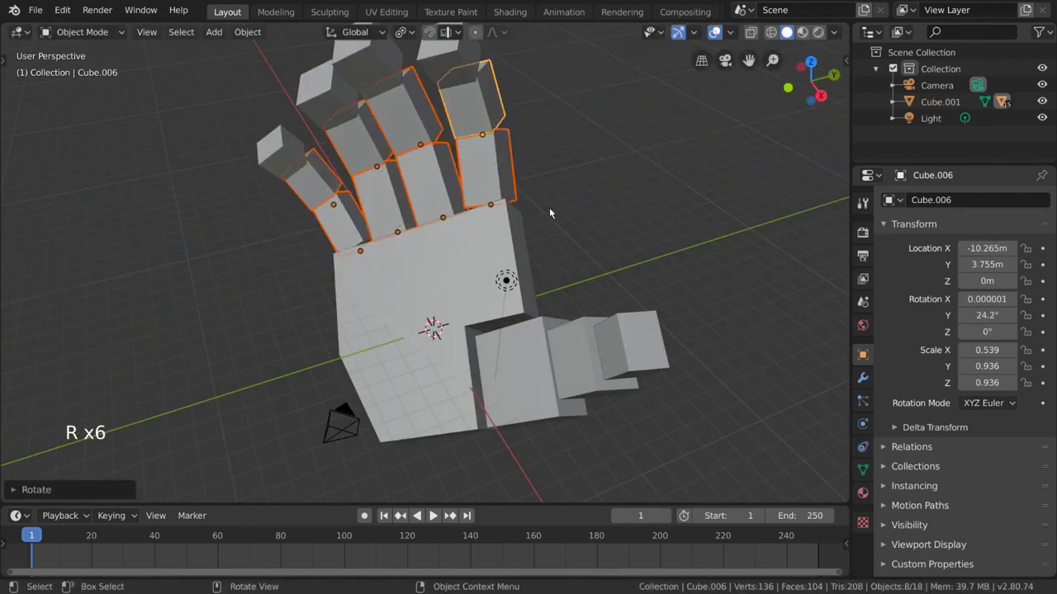
# Step: Tumble the hand's palm with its fingers and move the desk board with its attached objects
pyautogui.moveTo(549, 208); pyautogui.dragTo(553, 306, button='middle')
pyautogui.click(492, 251)
pyautogui.press('r')
pyautogui.press('r')
pyautogui.scroll(-2, 555, 302)
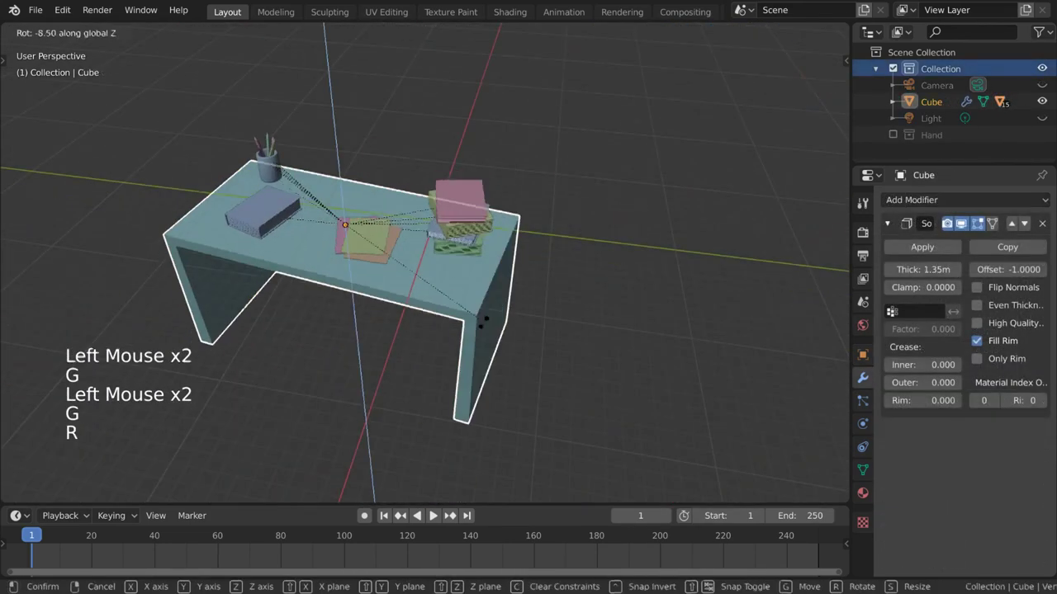
pyautogui.click(343, 170)
pyautogui.press('g')
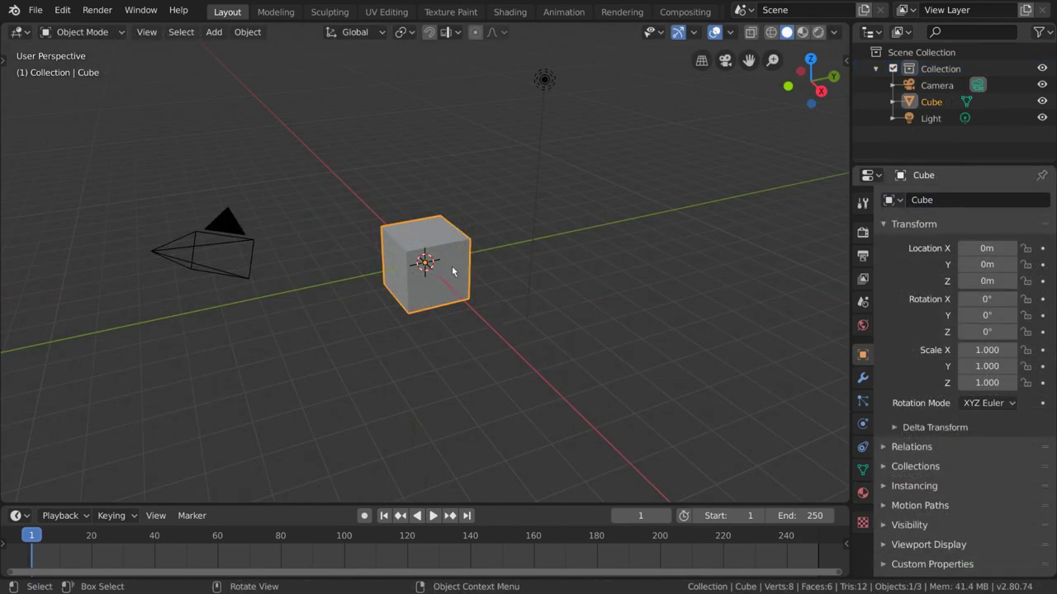
# Step: Duplicate the cube to the right of the original and rename the copy ParentCube
pyautogui.hotkey('shift', 'd')
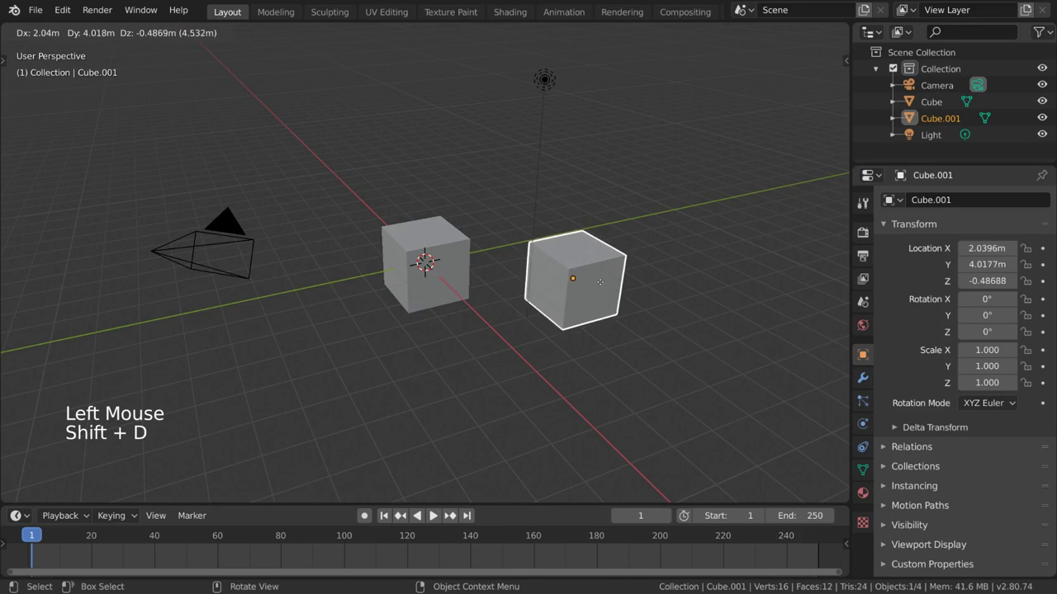
pyautogui.click(663, 308)
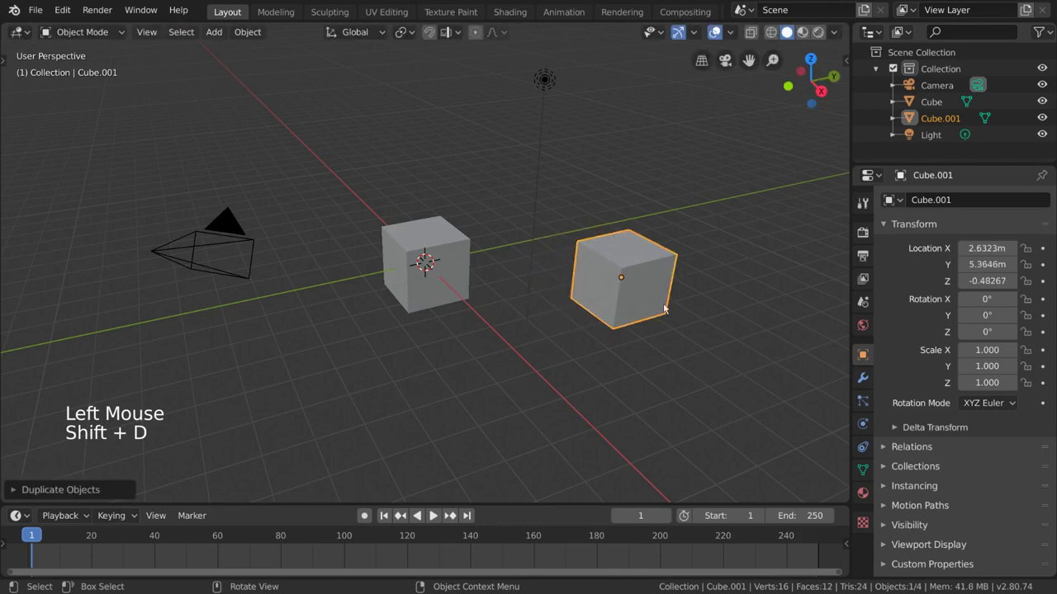
pyautogui.click(969, 200)
pyautogui.write('ParentCu')
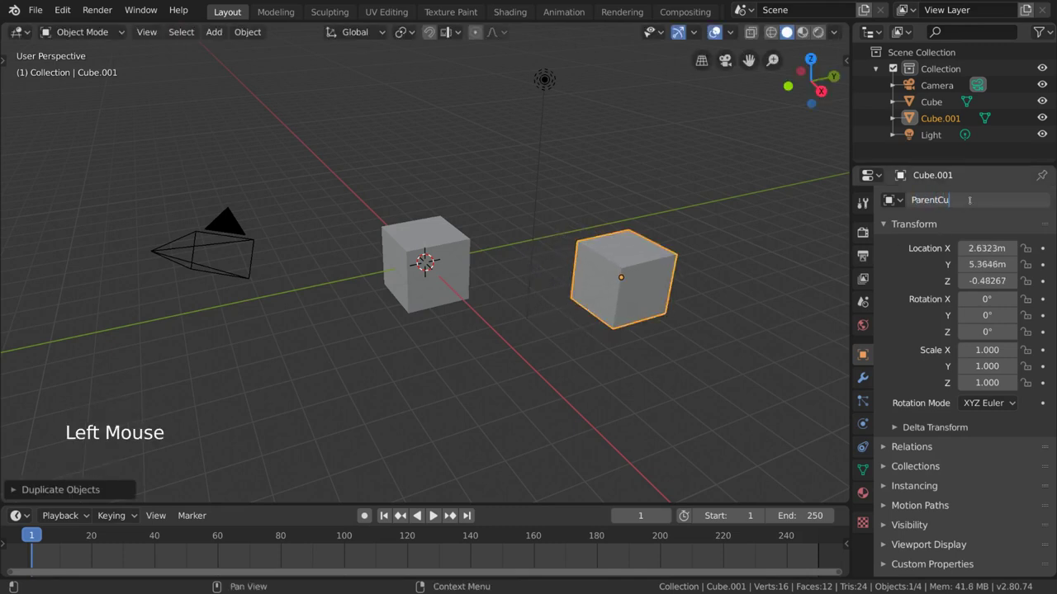
pyautogui.write('be')
pyautogui.press('Return')
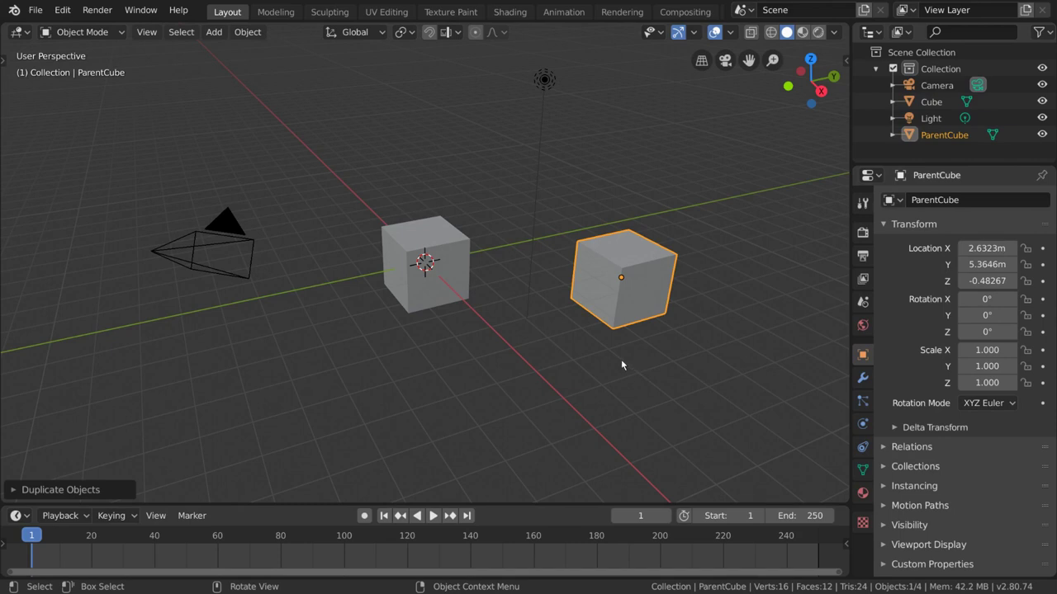
# Step: Scale ParentCube up to 1.485 and add the small cube to the selection
pyautogui.press('s')
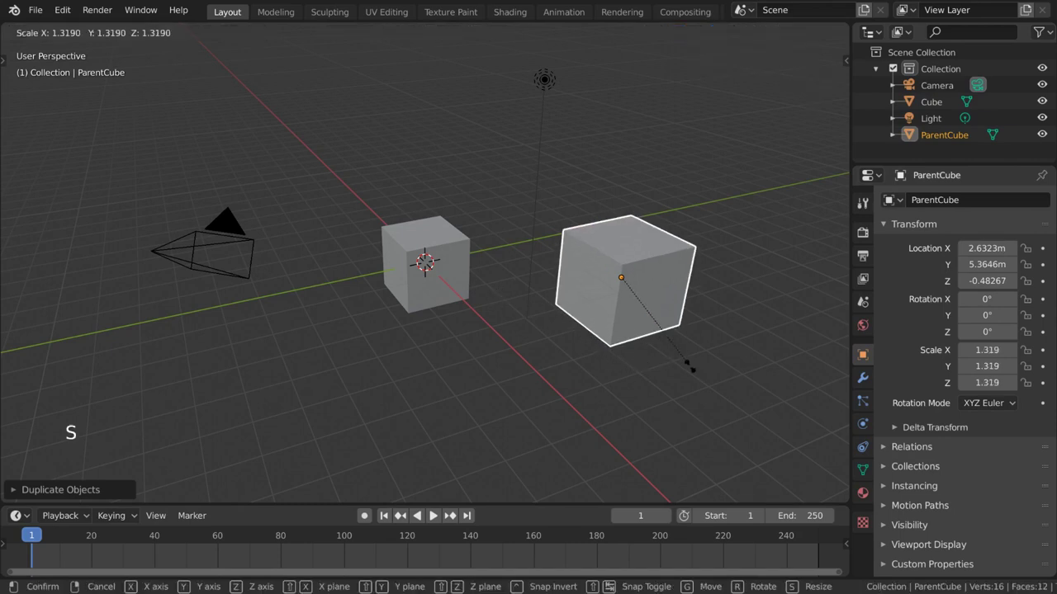
pyautogui.click(699, 350)
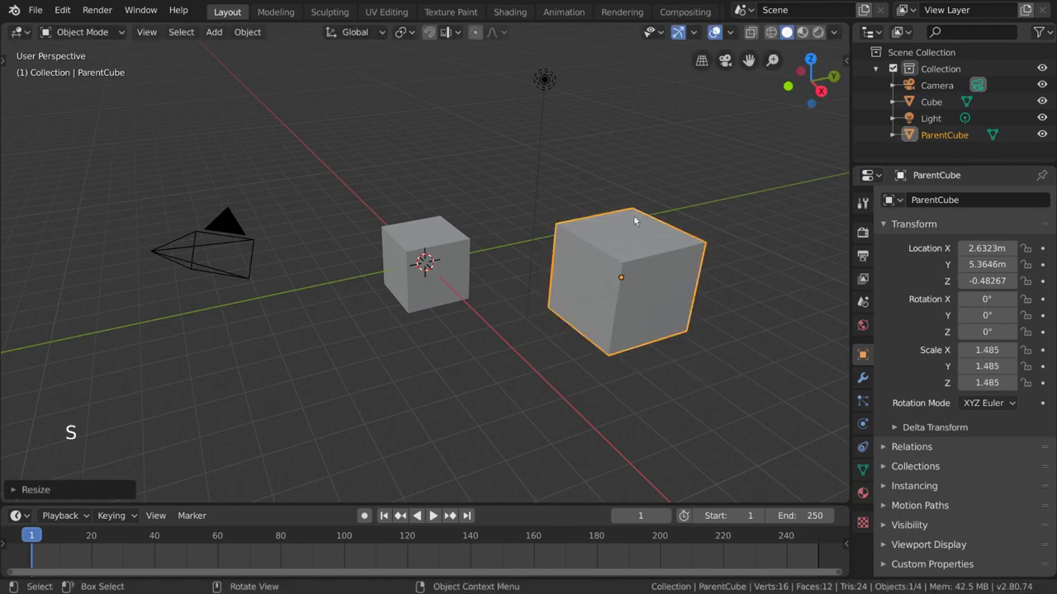
pyautogui.keyDown('shift'); pyautogui.click(444, 248); pyautogui.keyUp('shift')
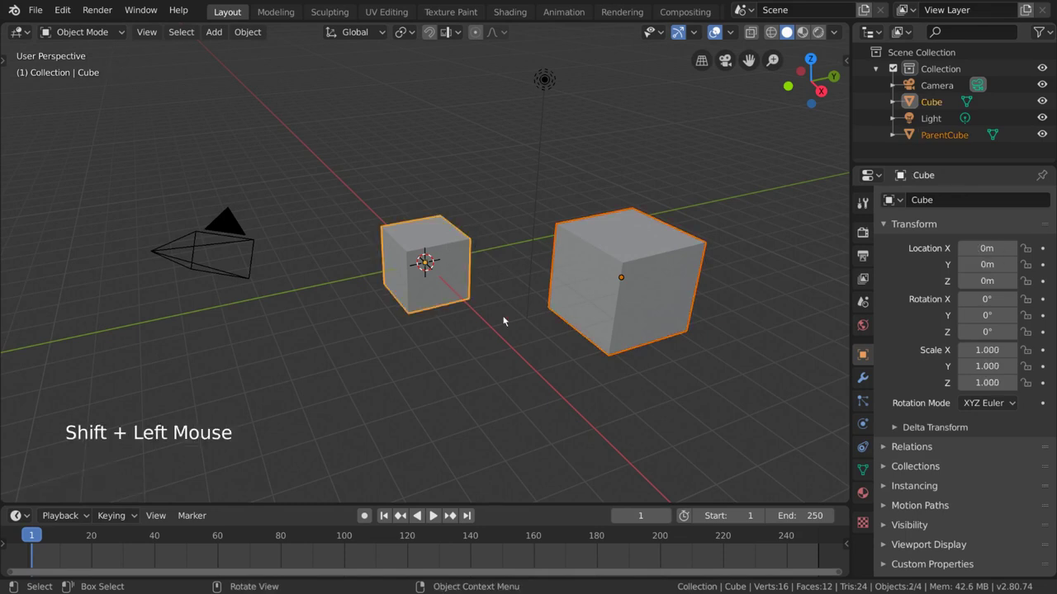
# Step: Parent ParentCube to the small Cube using the right-click Parent > Object option
pyautogui.rightClick(458, 262)
pyautogui.moveTo(458, 261)
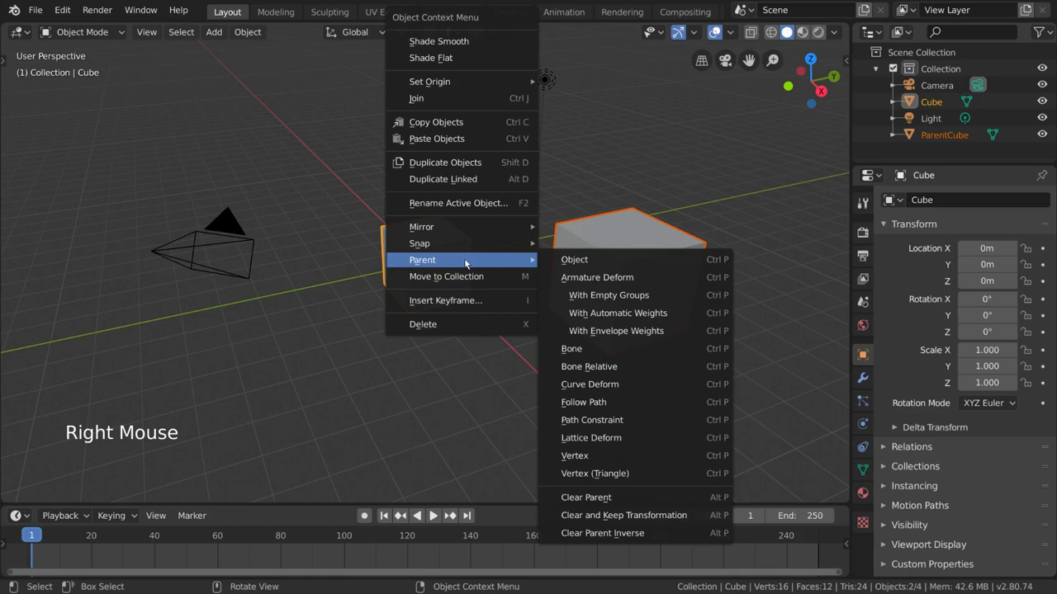
pyautogui.click(589, 259)
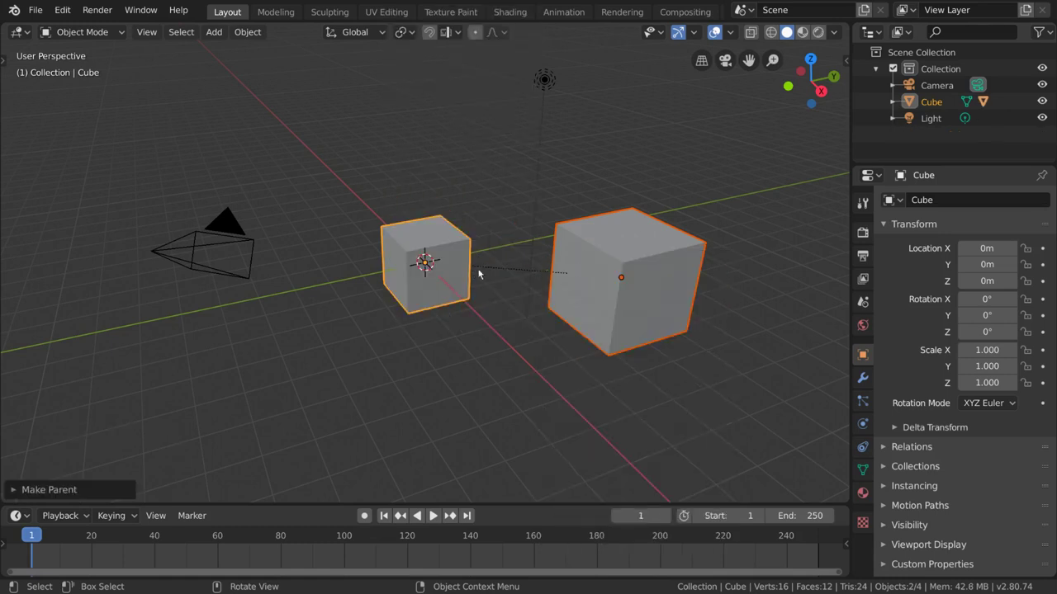
pyautogui.hotkey('ctrl', 'p')
# Step: Rotate, resize and move ParentCube on its own to a new spot
pyautogui.click(614, 277)
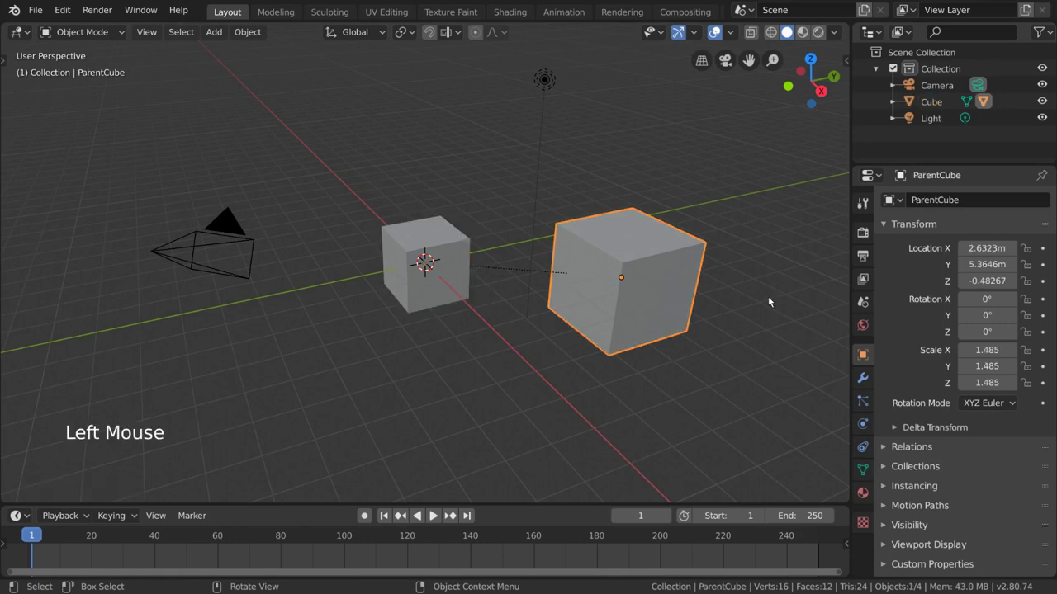
pyautogui.press('r')
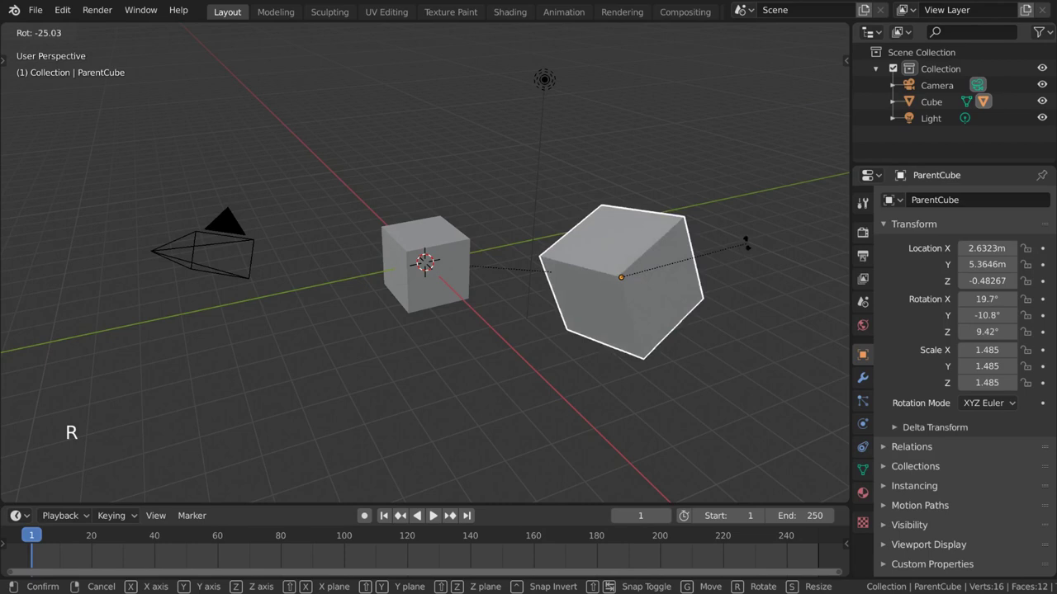
pyautogui.press('g')
pyautogui.press('s')
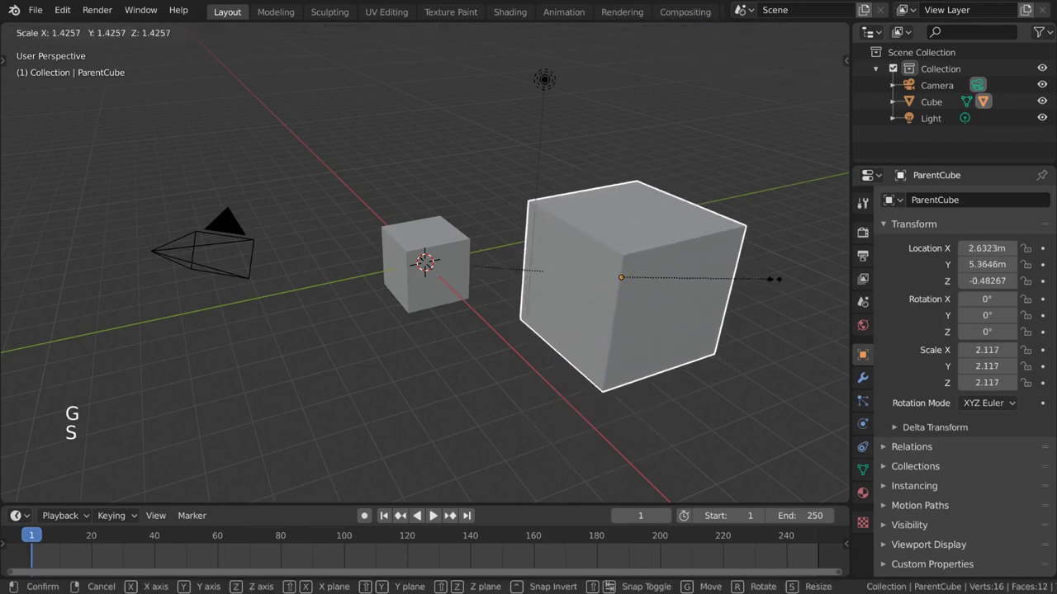
pyautogui.click(734, 285)
pyautogui.press('r')
pyautogui.press('g')
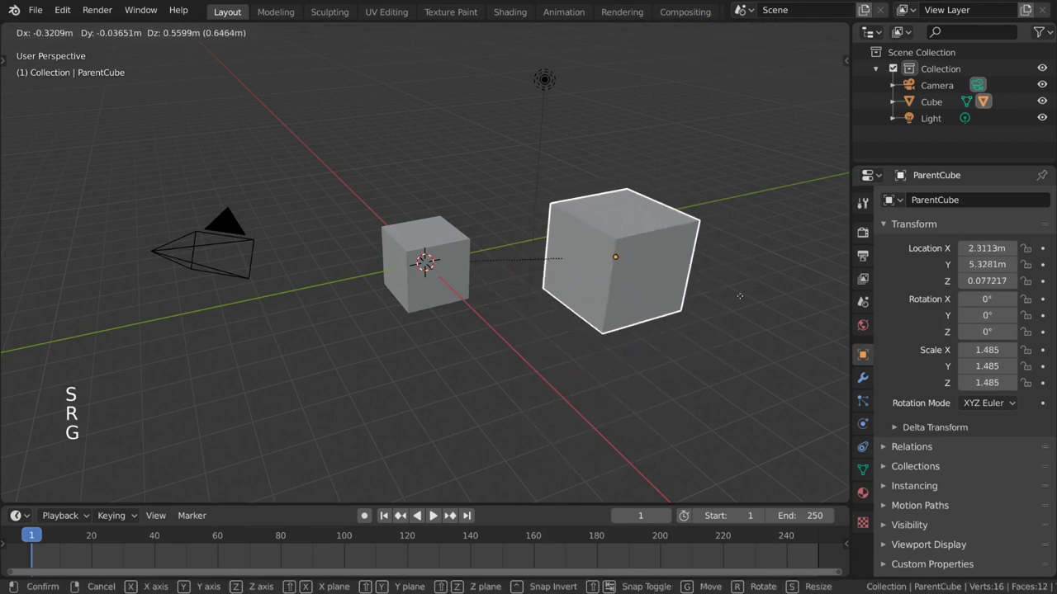
pyautogui.click(724, 347)
# Step: Try rotating, moving and resizing the small cube with its child, cancel each, then undo
pyautogui.click(427, 259)
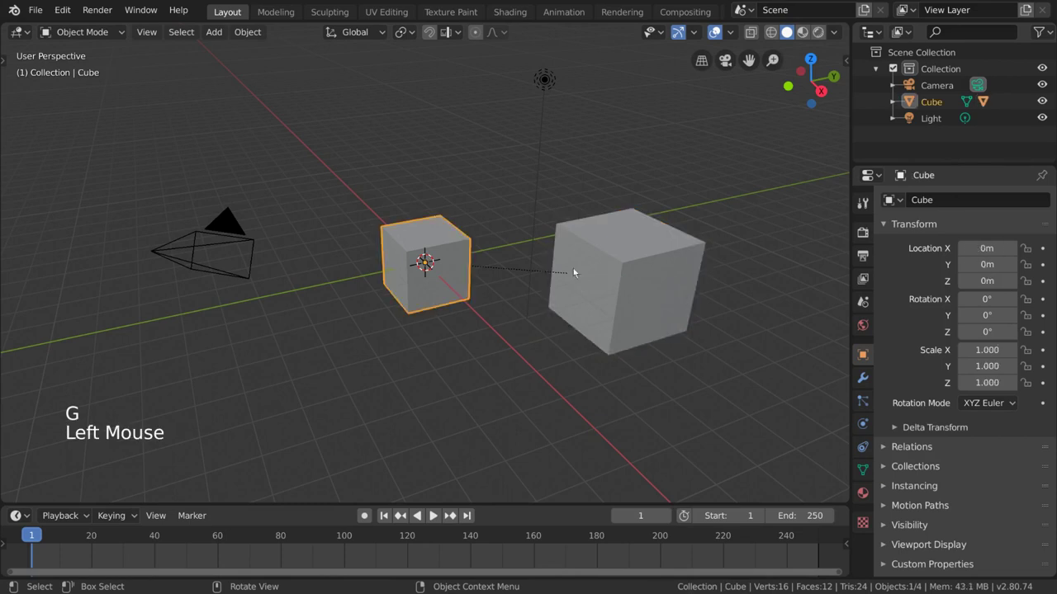
pyautogui.press('r')
pyautogui.press('Escape')
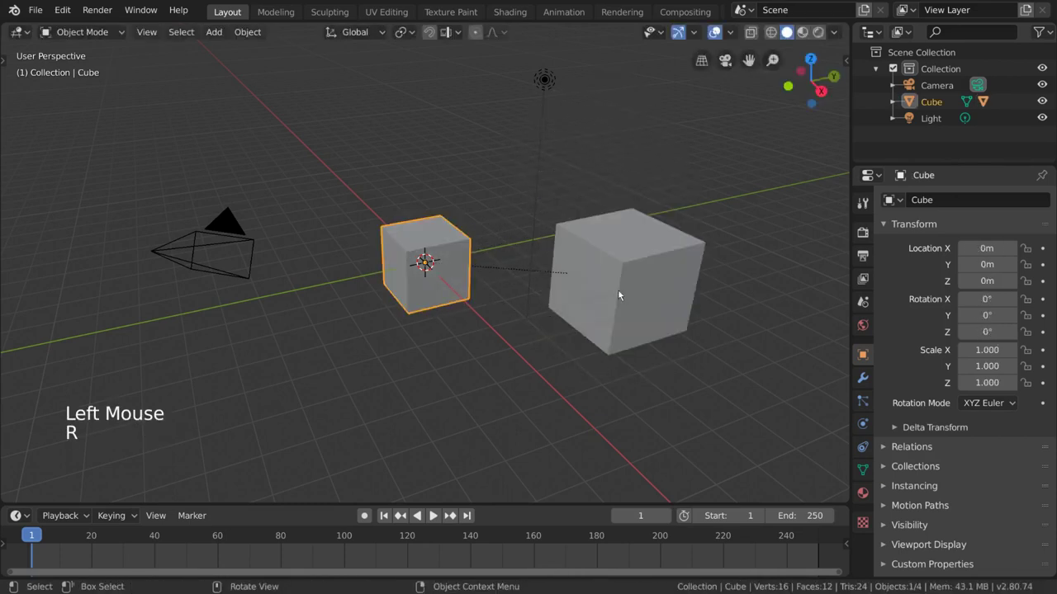
pyautogui.press('g')
pyautogui.press('Escape')
pyautogui.press('s')
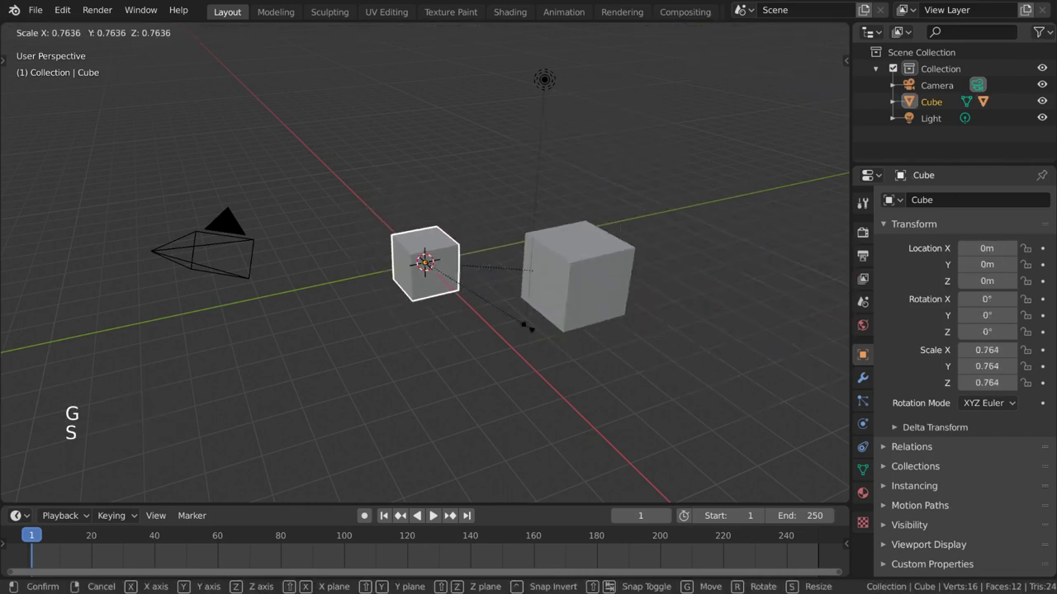
pyautogui.press('Escape')
pyautogui.press('r')
pyautogui.press('Escape')
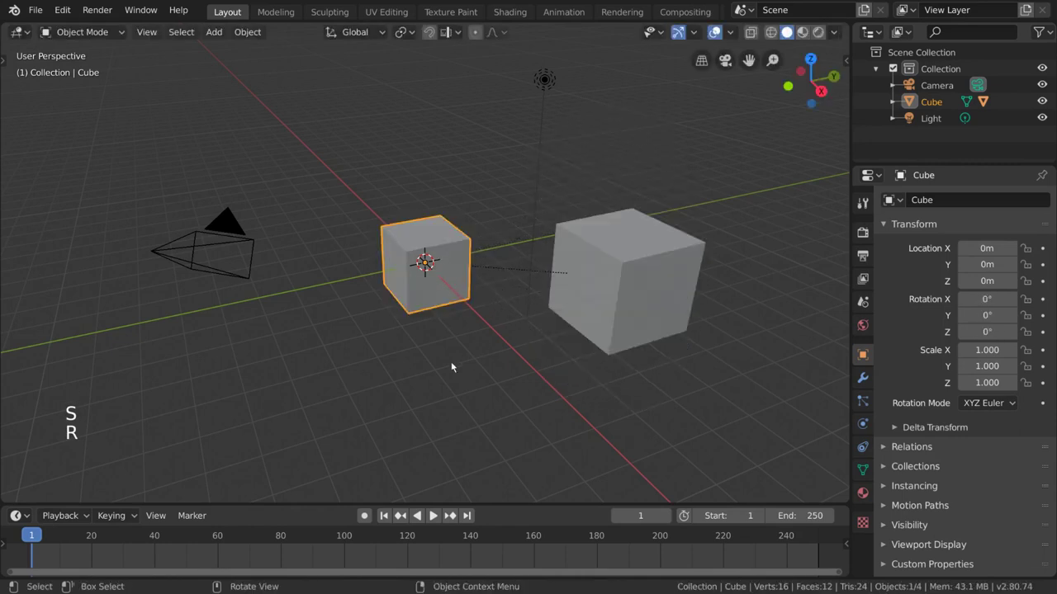
pyautogui.hotkey('ctrl', 'z')
pyautogui.hotkey('ctrl', 'z')
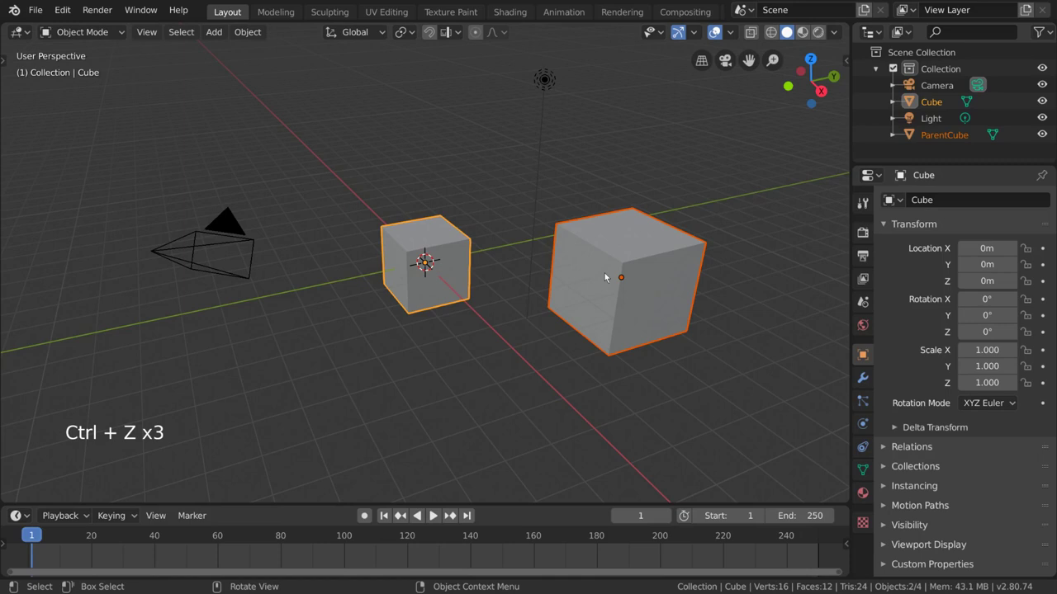
# Step: Select the small Cube, then ParentCube as active, and apply Parent > Object
pyautogui.click(540, 374)
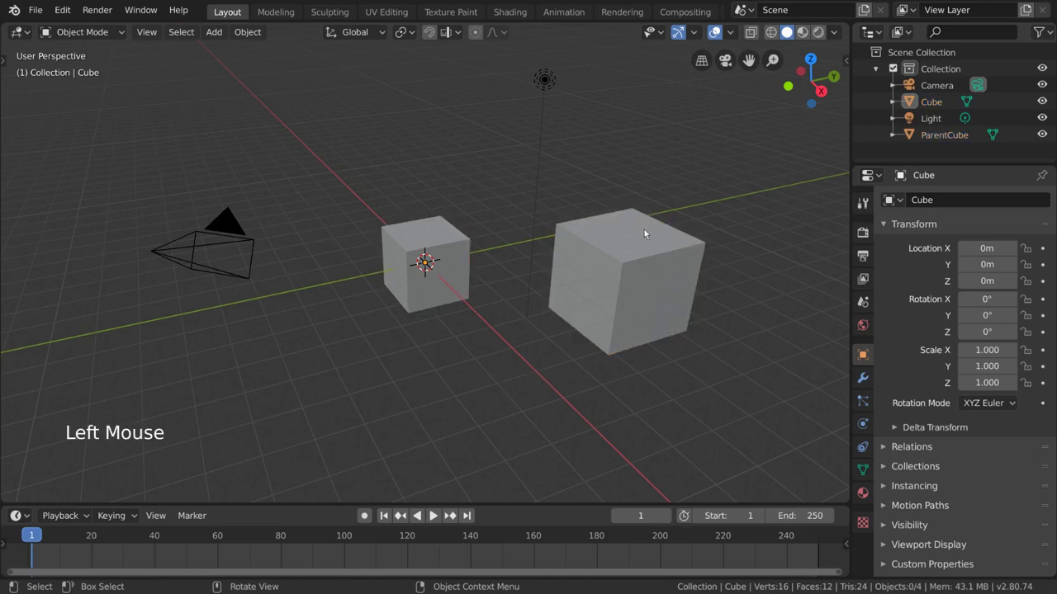
pyautogui.click(584, 237)
pyautogui.keyDown('shift'); pyautogui.click(459, 243); pyautogui.keyUp('shift')
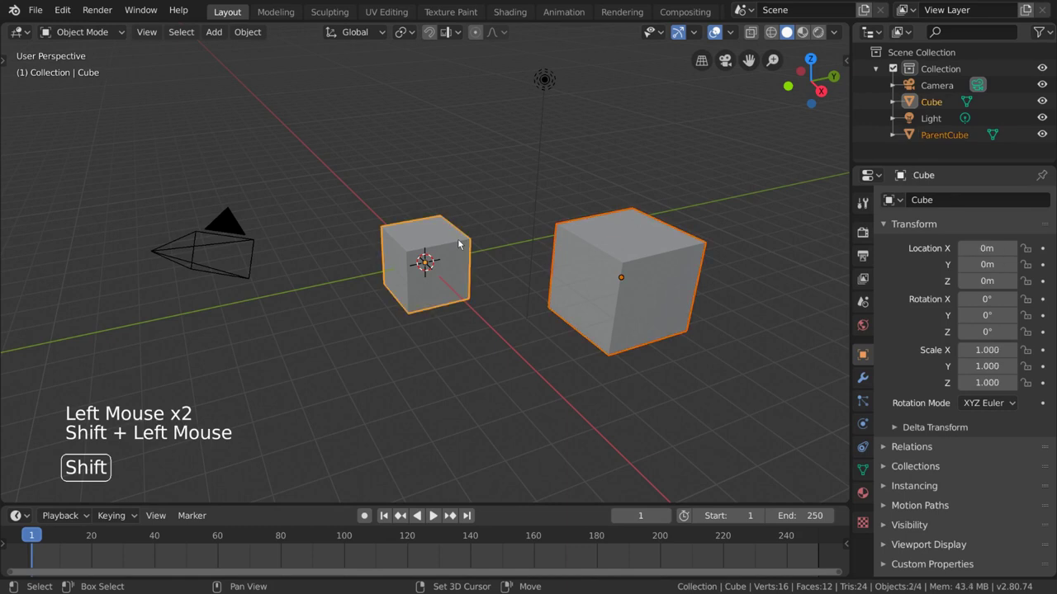
pyautogui.click(434, 374)
pyautogui.keyDown('shift'); pyautogui.click(575, 284); pyautogui.keyUp('shift')
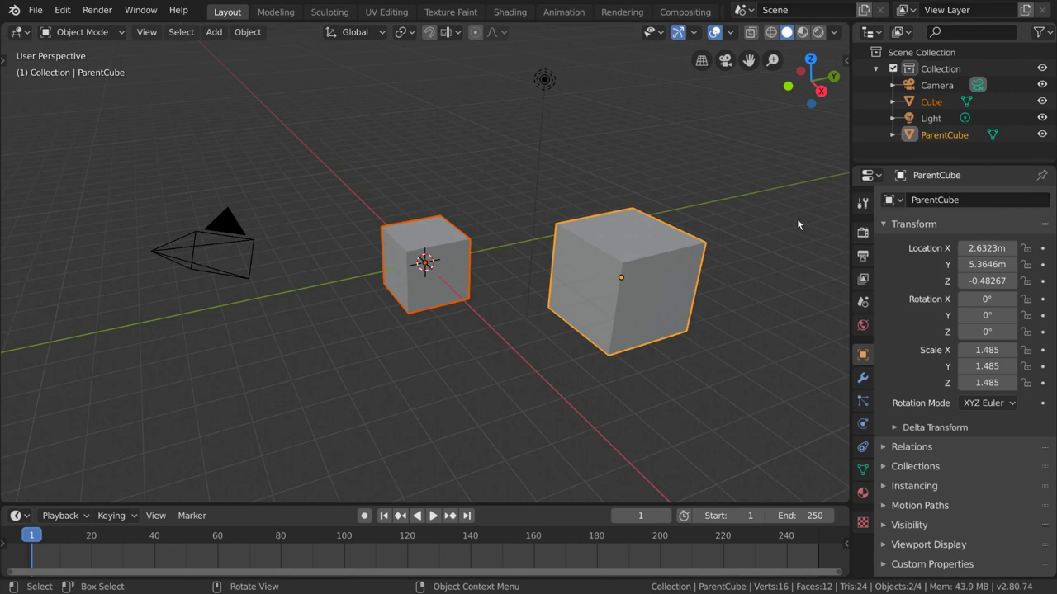
pyautogui.rightClick(449, 238)
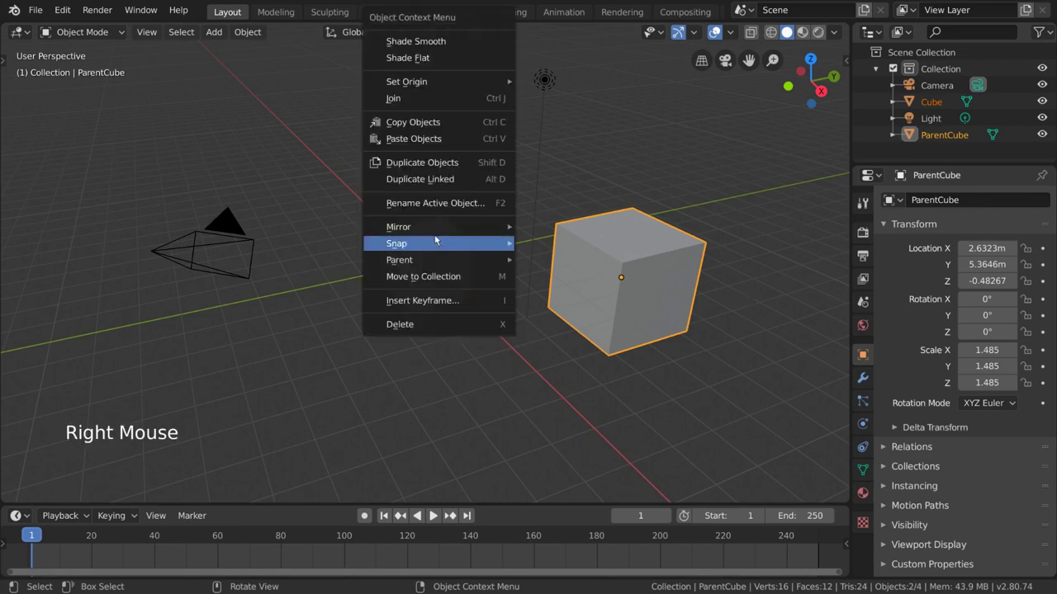
pyautogui.moveTo(438, 261)
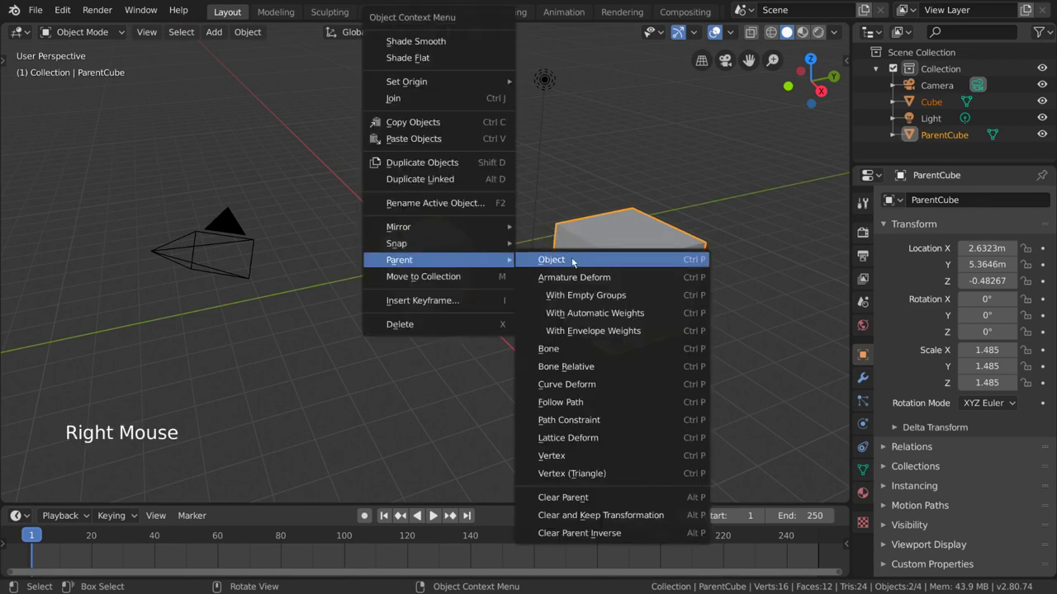
pyautogui.click(605, 260)
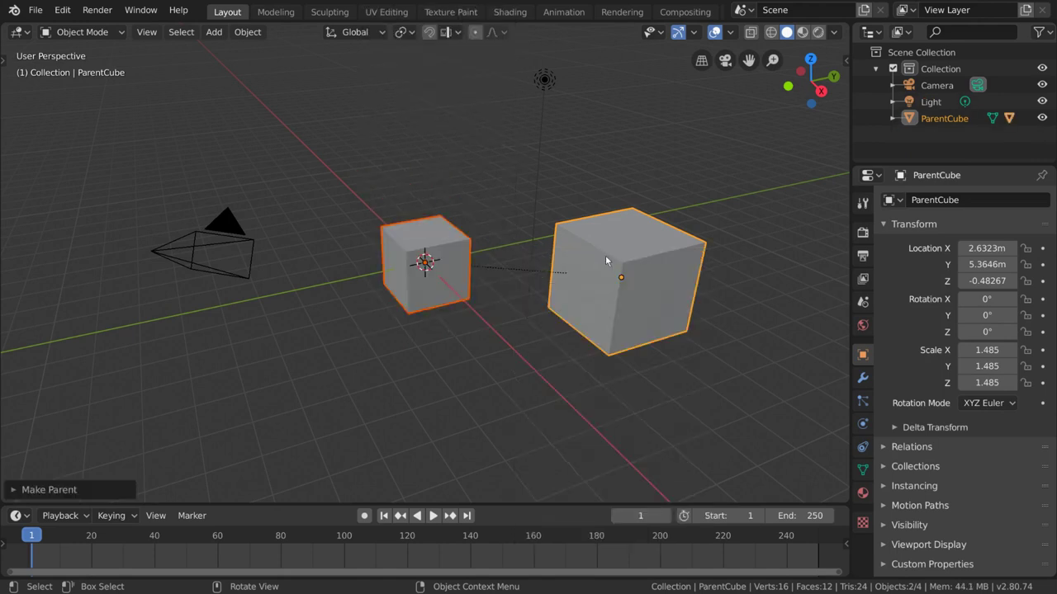
# Step: Test moving, scaling and rotating ParentCube with its child, cancelling each attempt
pyautogui.click(605, 258)
pyautogui.press('g')
pyautogui.press('Escape')
pyautogui.press('s')
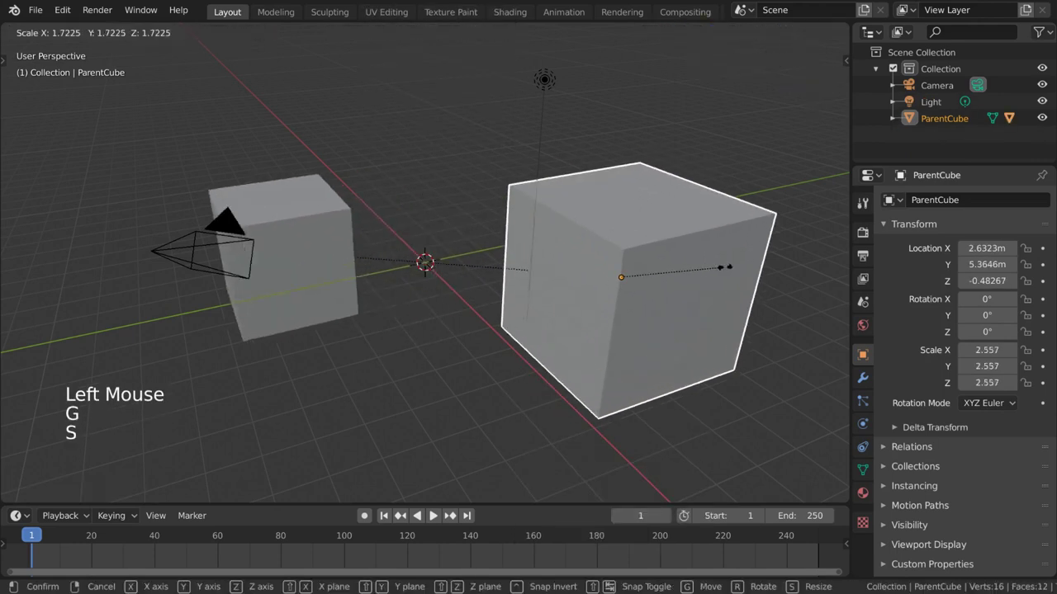
pyautogui.press('Escape')
pyautogui.press('r')
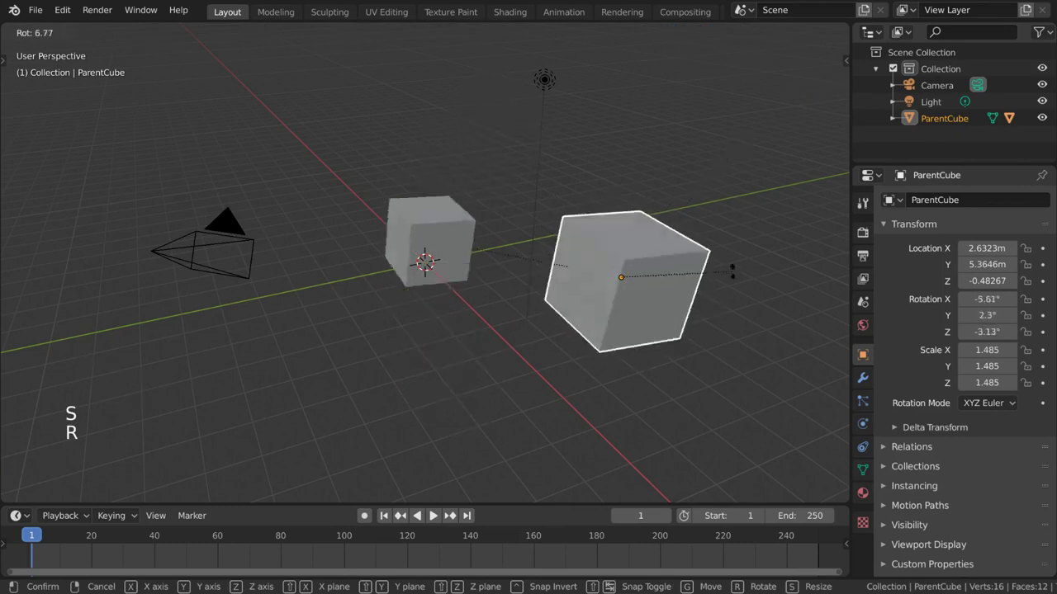
pyautogui.press('r')
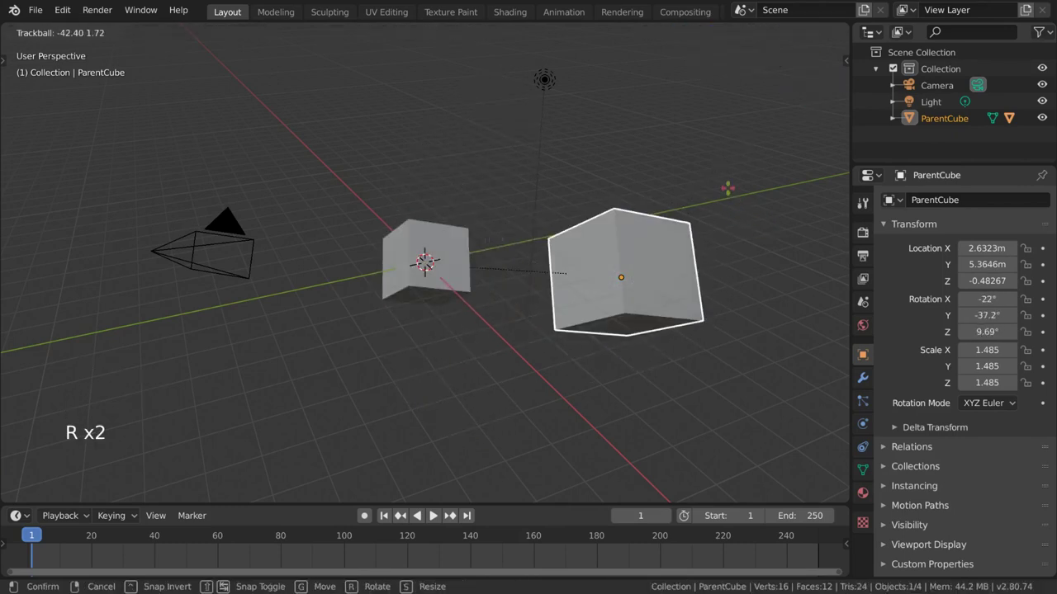
pyautogui.rightClick(732, 268)
pyautogui.press('g')
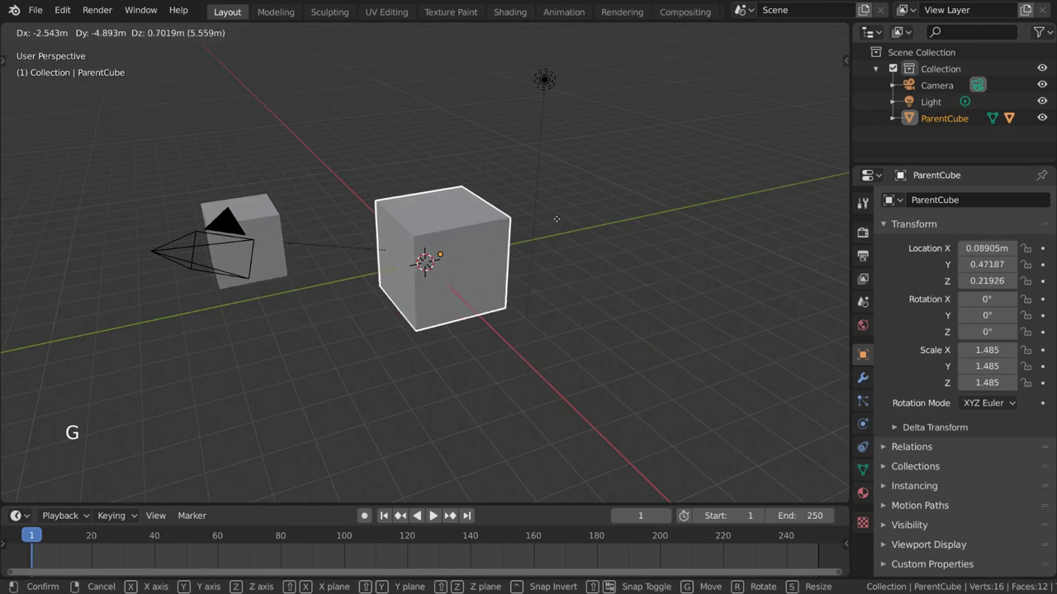
pyautogui.rightClick(675, 289)
pyautogui.press('s')
pyautogui.rightClick(673, 282)
pyautogui.press('r')
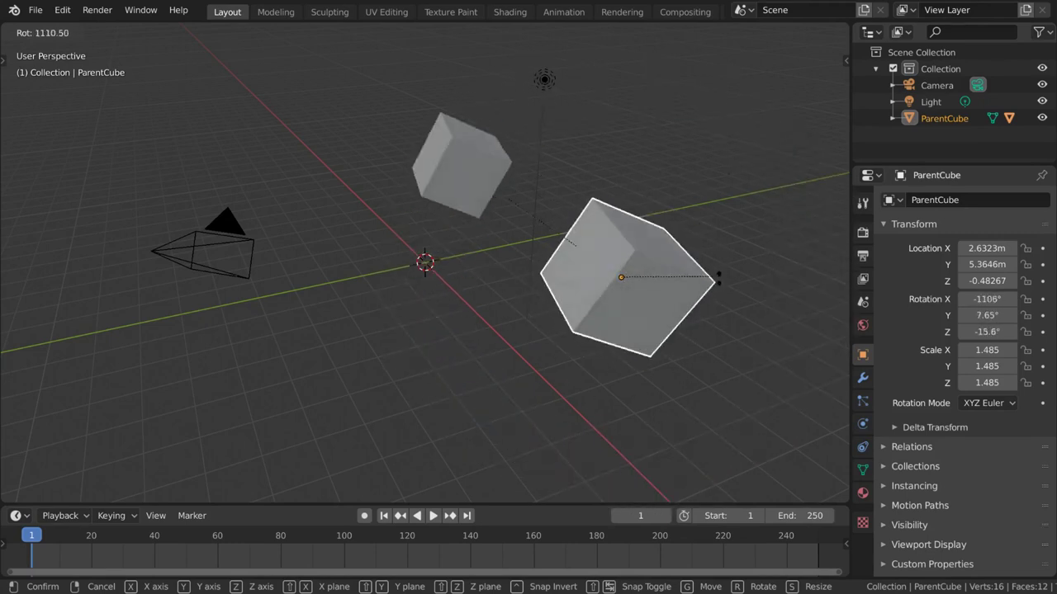
# Step: Cancel trial rotations of both cubes, then move the small Cube to a new spot
pyautogui.rightClick(719, 208)
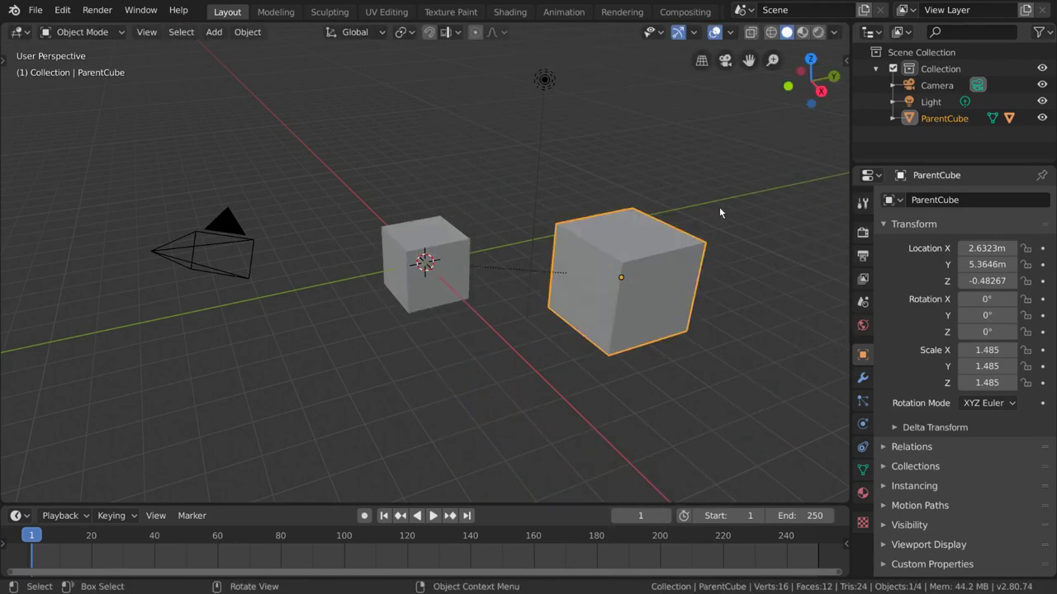
pyautogui.keyDown('shift'); pyautogui.click(453, 256); pyautogui.keyUp('shift')
pyautogui.press('r')
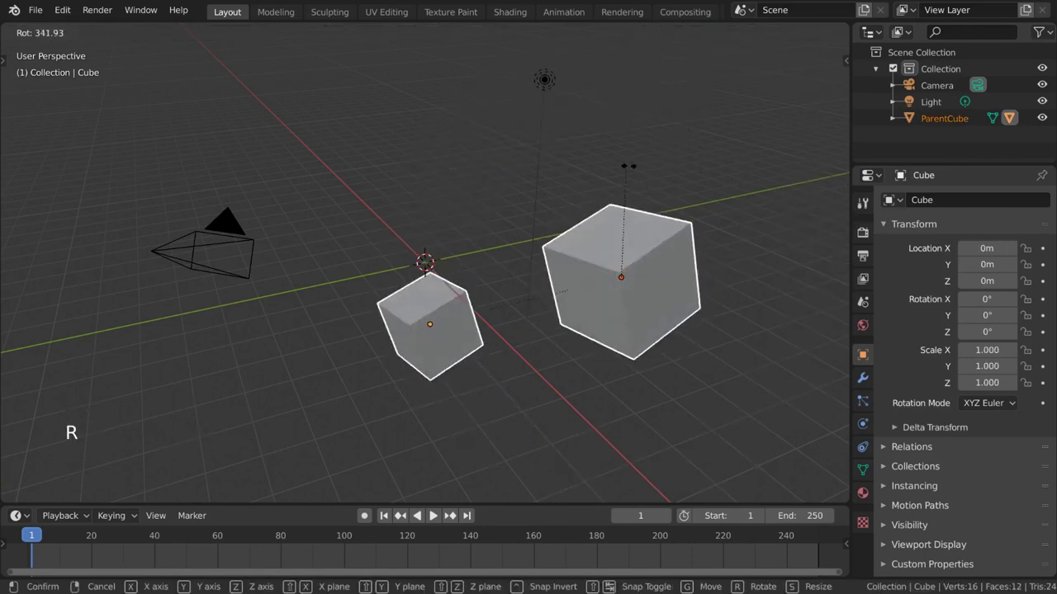
pyautogui.rightClick(493, 218)
pyautogui.press('r')
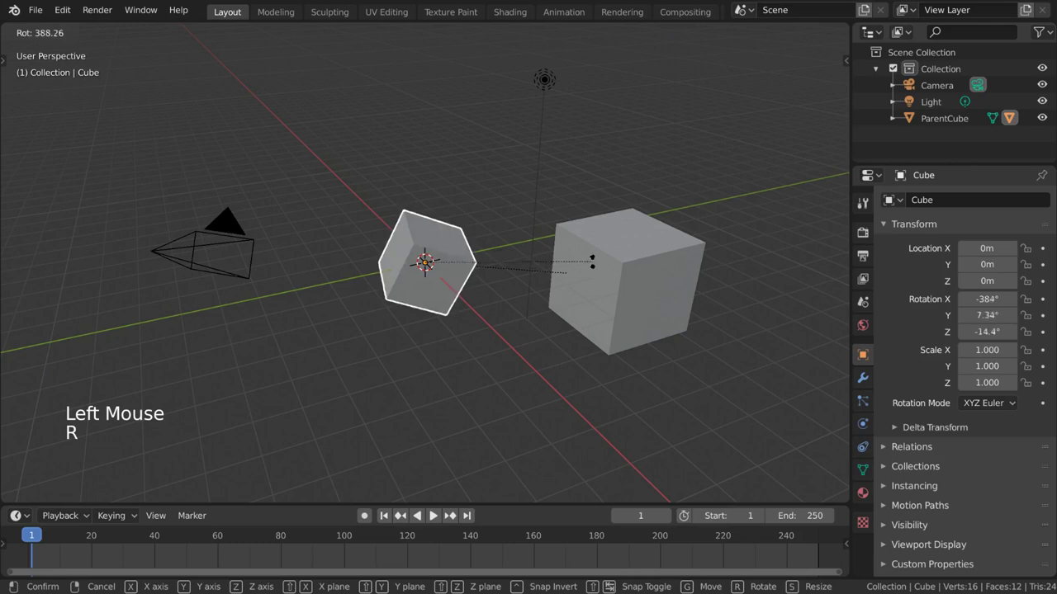
pyautogui.press('g')
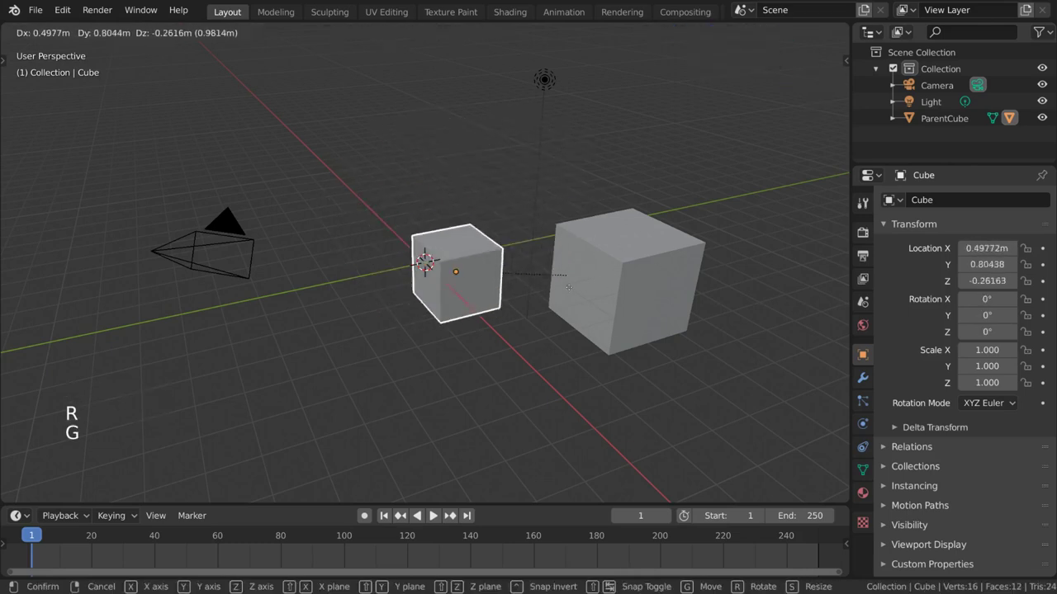
pyautogui.rightClick(574, 234)
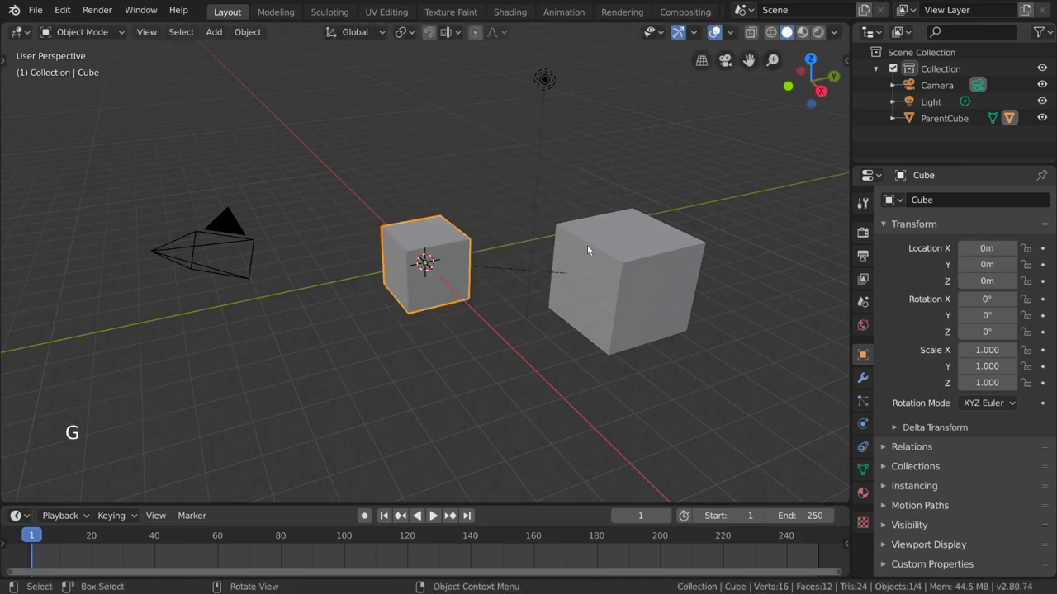
pyautogui.press('g')
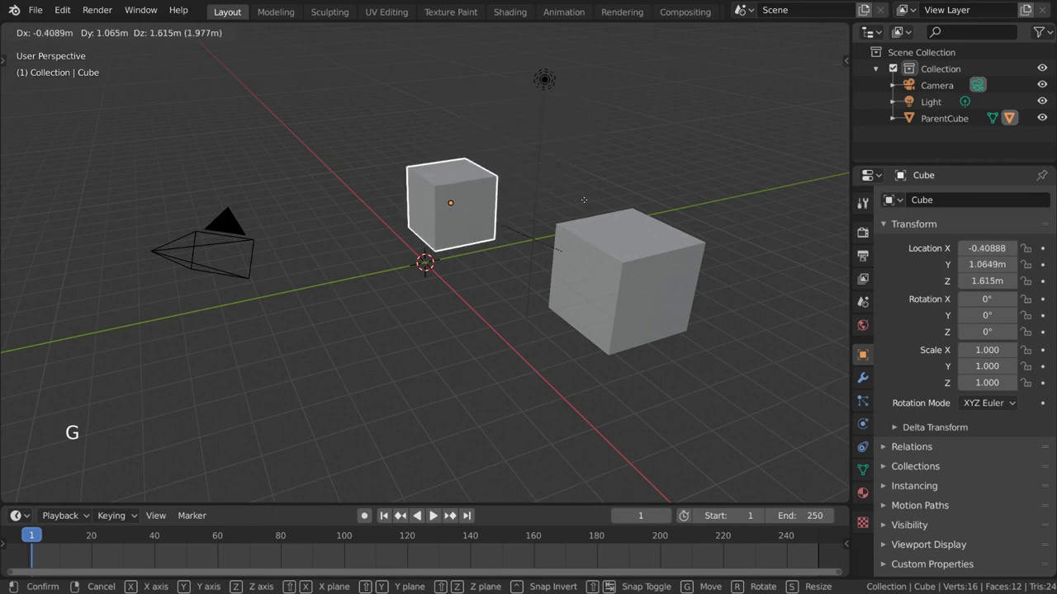
pyautogui.click(584, 200)
# Step: Move ParentCube with its child, then reposition the small Cube on its own
pyautogui.click(597, 259)
pyautogui.press('g')
pyautogui.click(549, 334)
pyautogui.click(404, 310)
pyautogui.press('g')
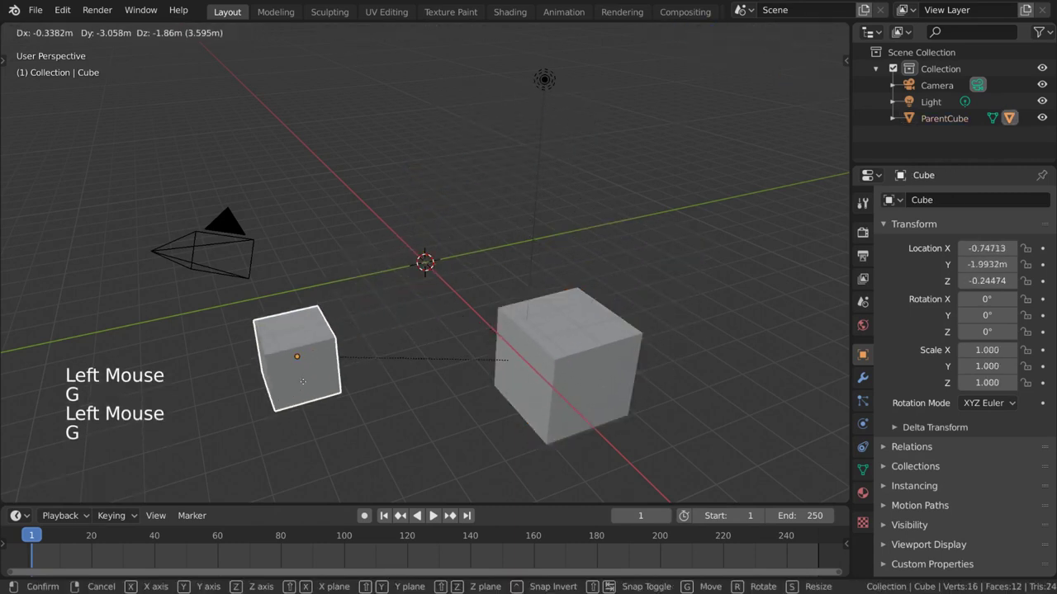
pyautogui.click(303, 381)
# Step: Move ParentCube again, shift the small Cube, and settle ParentCube at 1.9925m, 4.864m, 0.28629m
pyautogui.click(597, 343)
pyautogui.press('g')
pyautogui.click(686, 248)
pyautogui.click(413, 263)
pyautogui.press('g')
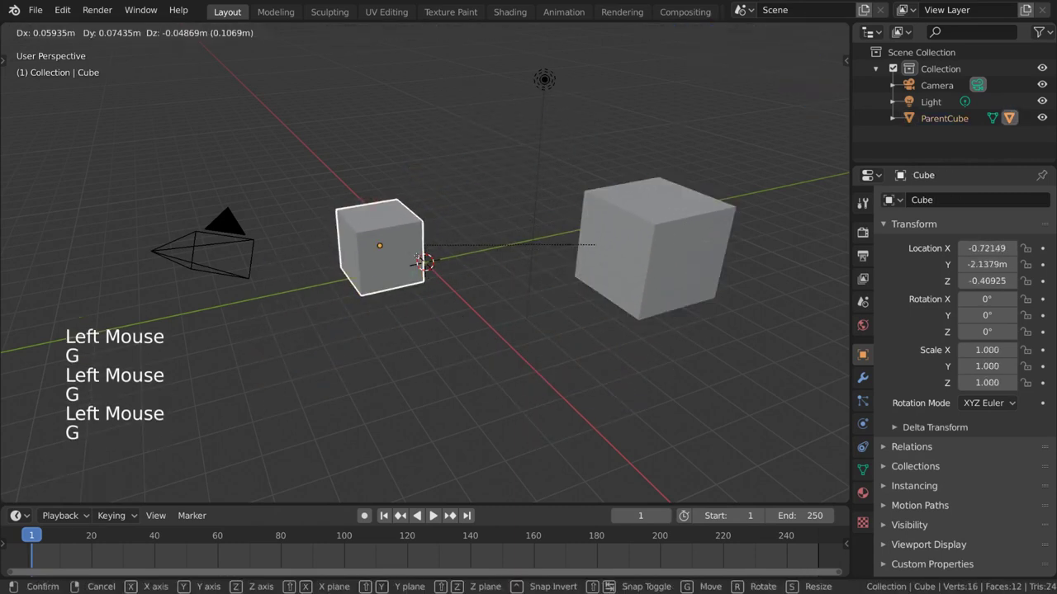
pyautogui.click(511, 311)
pyautogui.click(663, 232)
pyautogui.press('g')
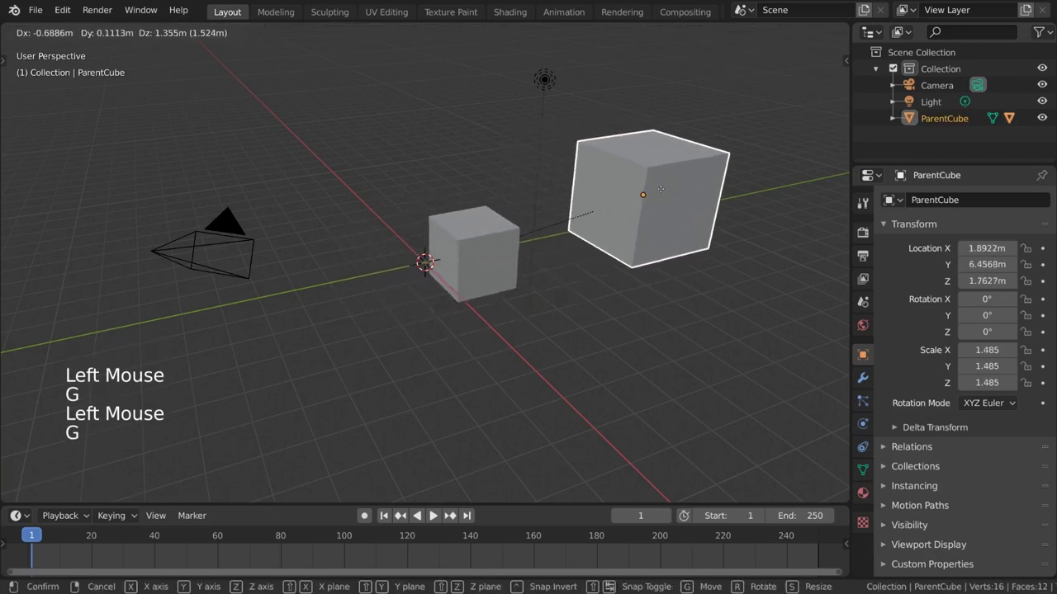
pyautogui.click(668, 225)
# Step: Give ParentCube a small nudge to a new position
pyautogui.press('g')
pyautogui.click(632, 240)
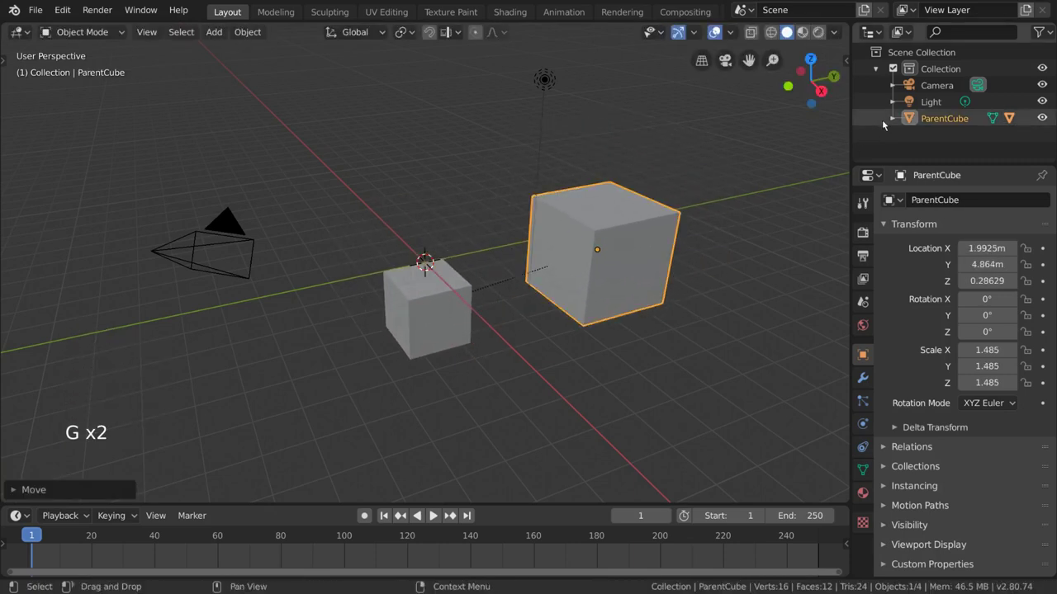
pyautogui.scroll(-2, 892, 121)
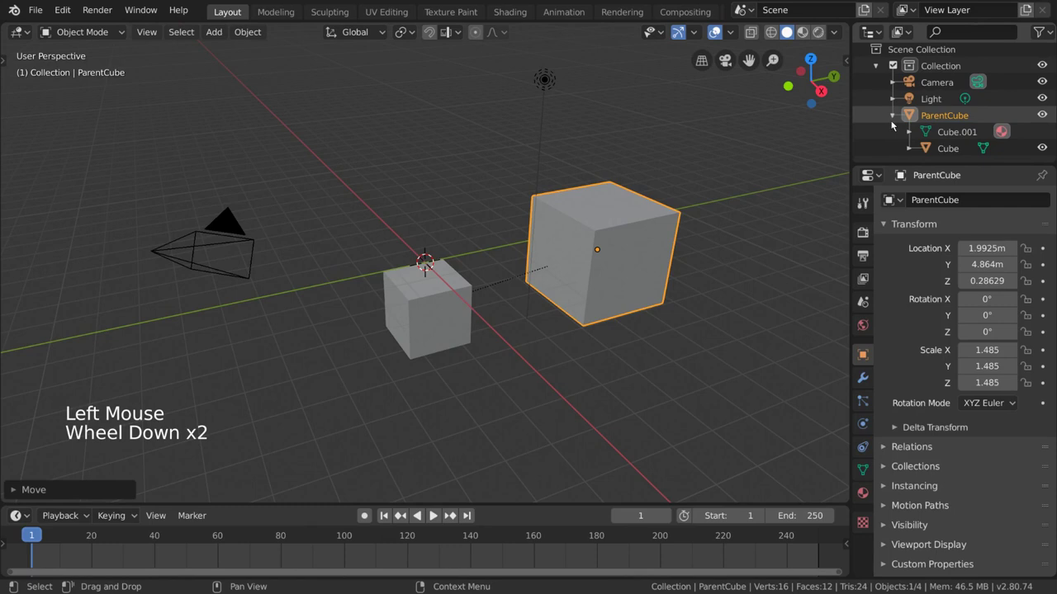
# Step: Move the child Cube alone, lower right, to 2.149m, 0.788m, -3.308m
pyautogui.click(452, 294)
pyautogui.press('g')
pyautogui.click(498, 277)
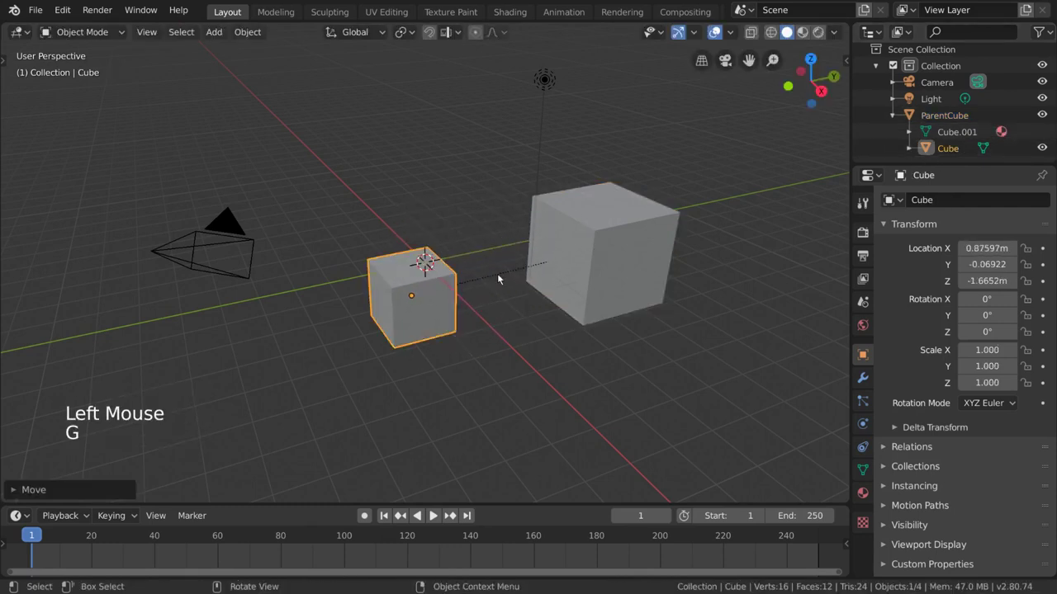
pyautogui.press('g')
pyautogui.click(465, 272)
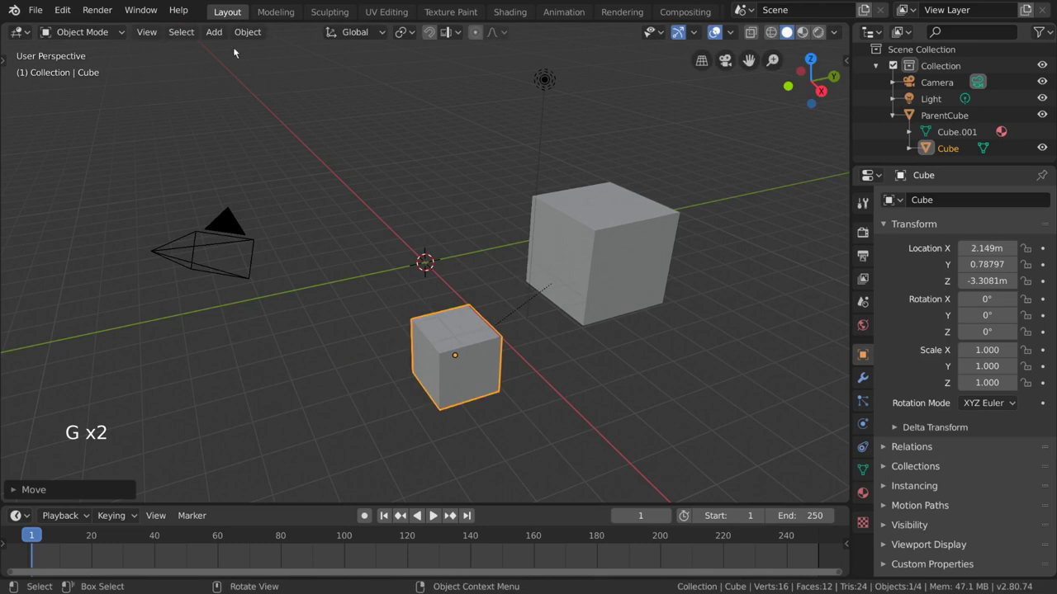
# Step: Add a new cube mesh, Cube.001, at the 3D cursor, keeping it at the origin
pyautogui.click(216, 32)
pyautogui.moveTo(234, 53)
pyautogui.click(380, 66)
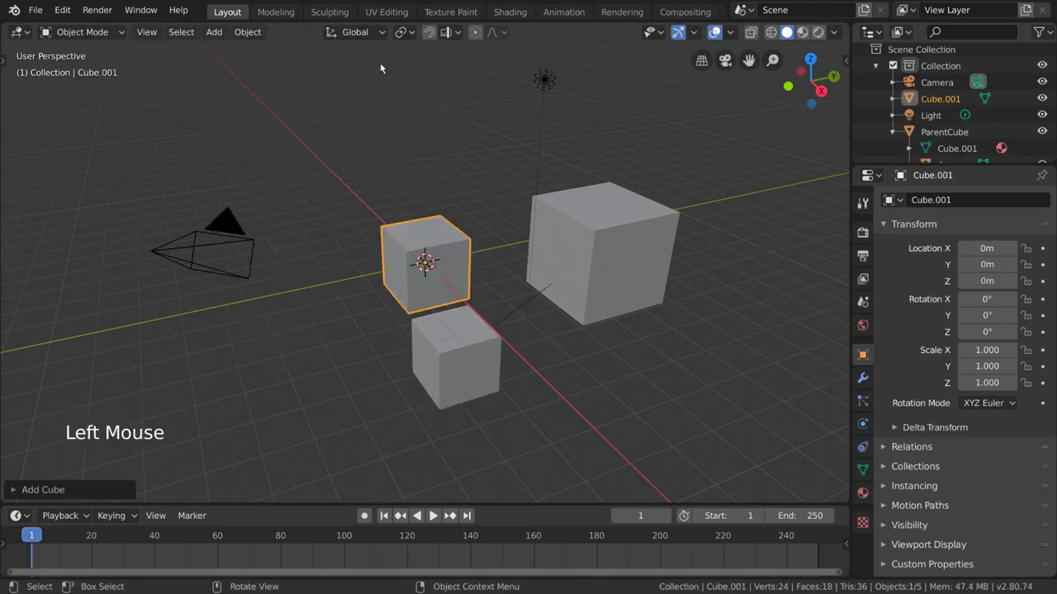
pyautogui.press('g')
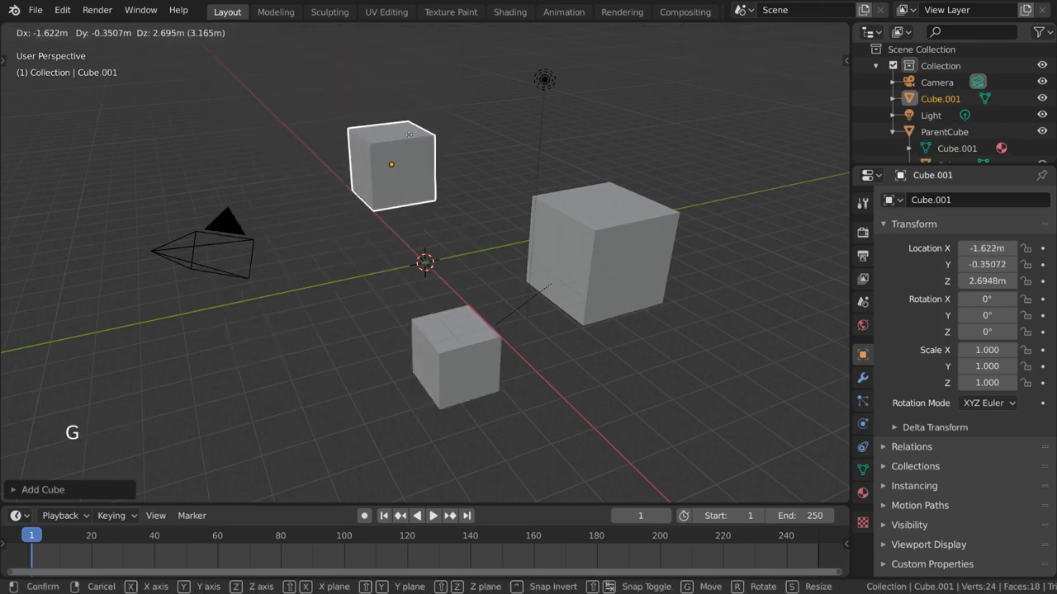
pyautogui.rightClick(424, 188)
# Step: Parent Cube.001 to ParentCube via Parent > Object and check both children in the Outliner
pyautogui.keyDown('shift'); pyautogui.click(566, 215); pyautogui.keyUp('shift')
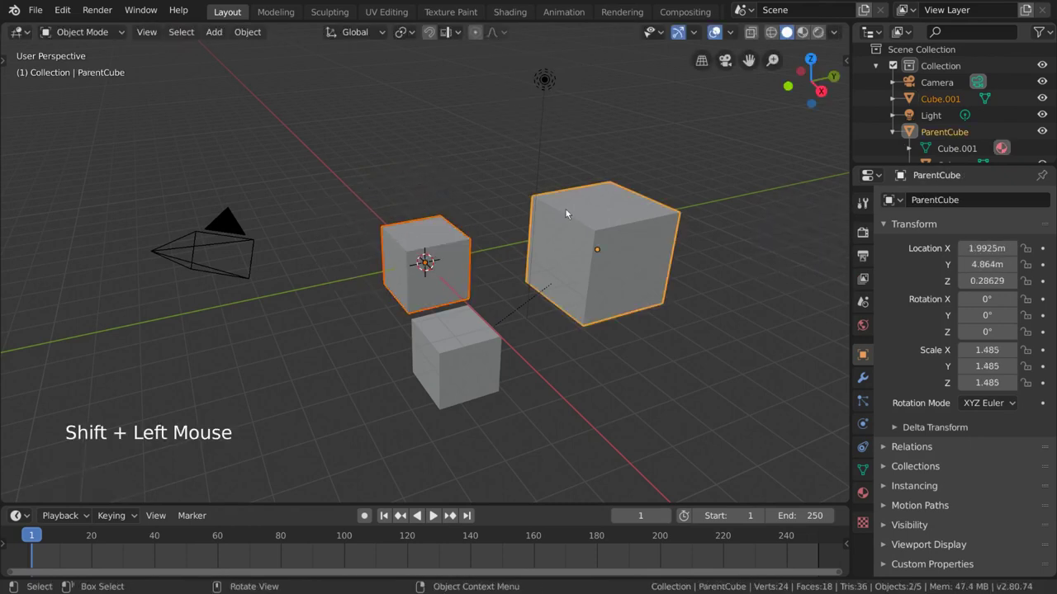
pyautogui.rightClick(665, 216)
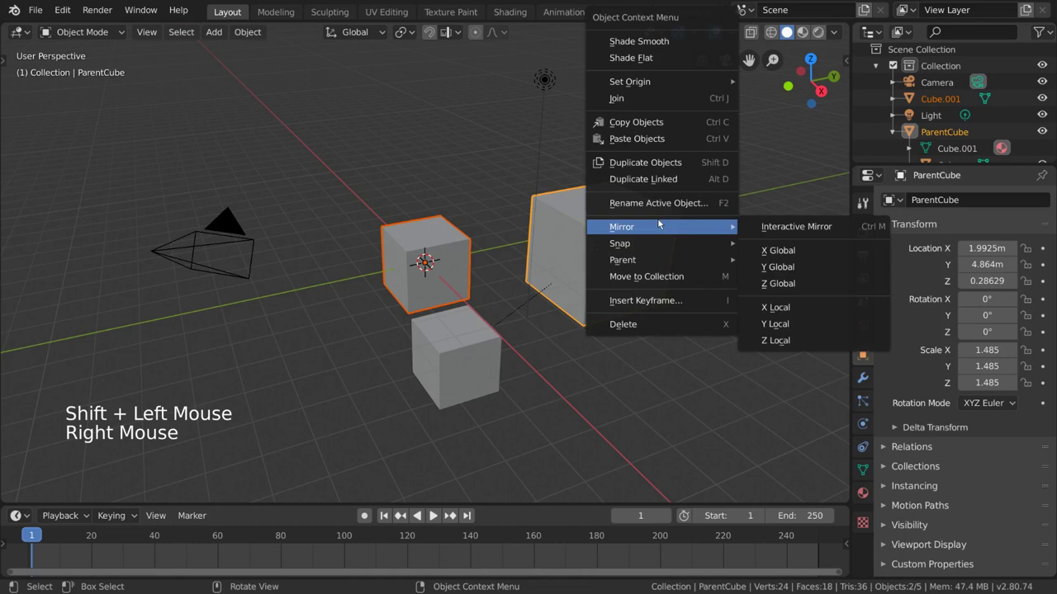
pyautogui.moveTo(660, 264)
pyautogui.click(764, 261)
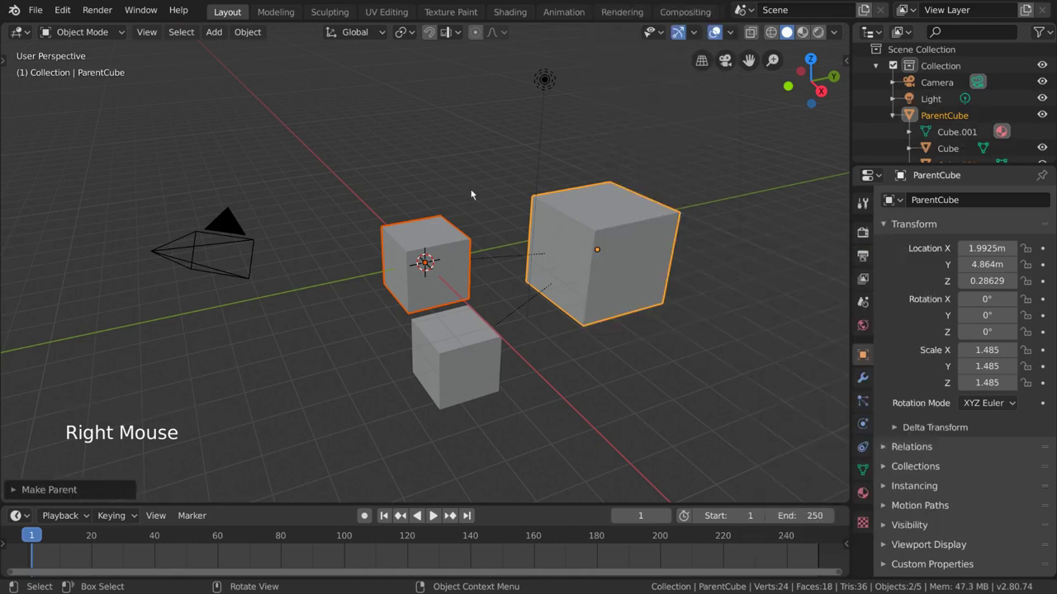
pyautogui.scroll(-4, 981, 132)
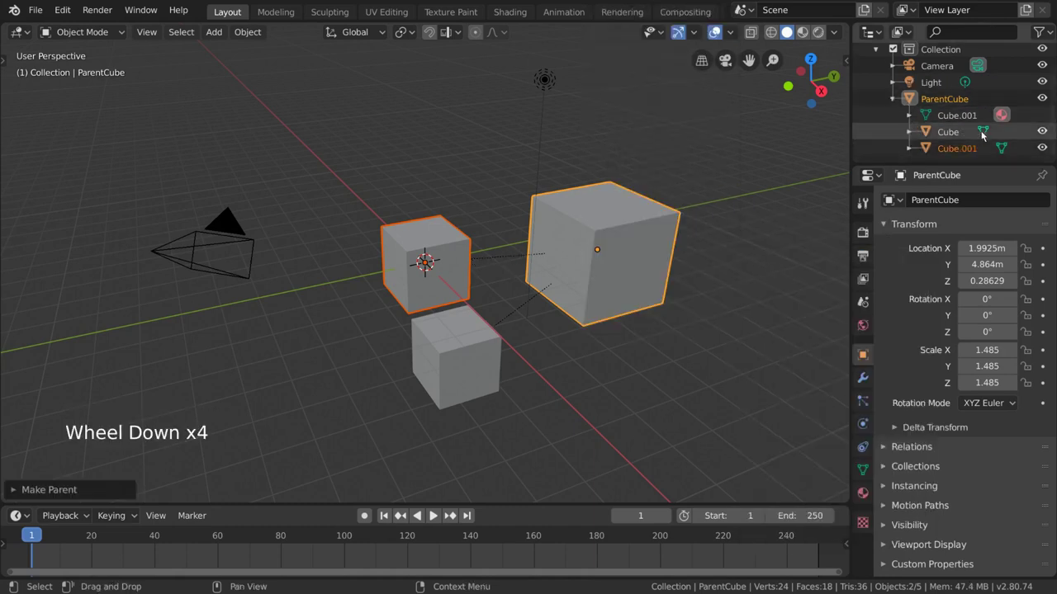
pyautogui.click(948, 132)
pyautogui.click(956, 149)
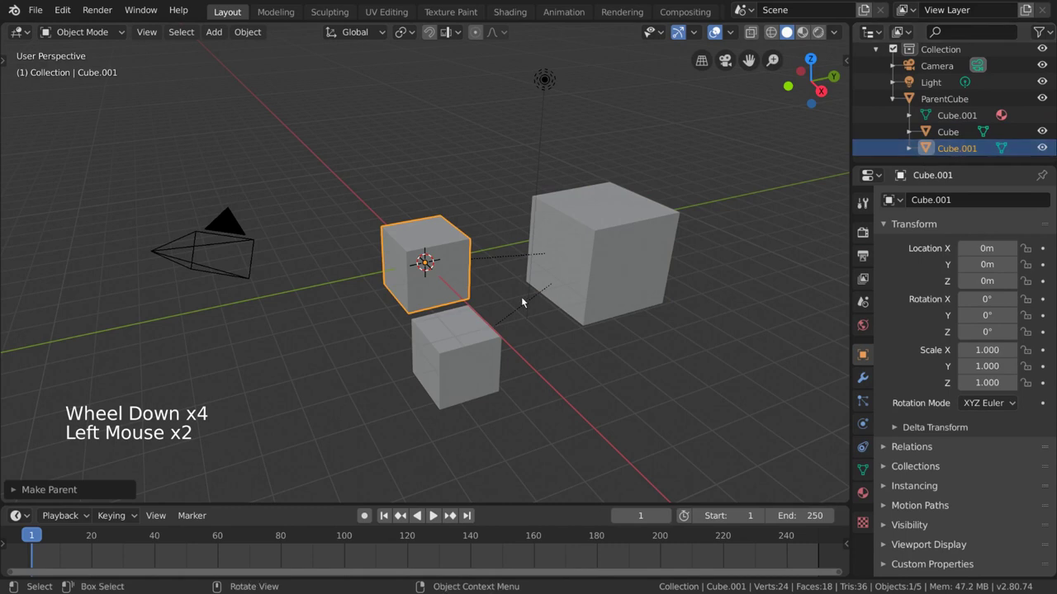
pyautogui.click(549, 285)
pyautogui.press('r')
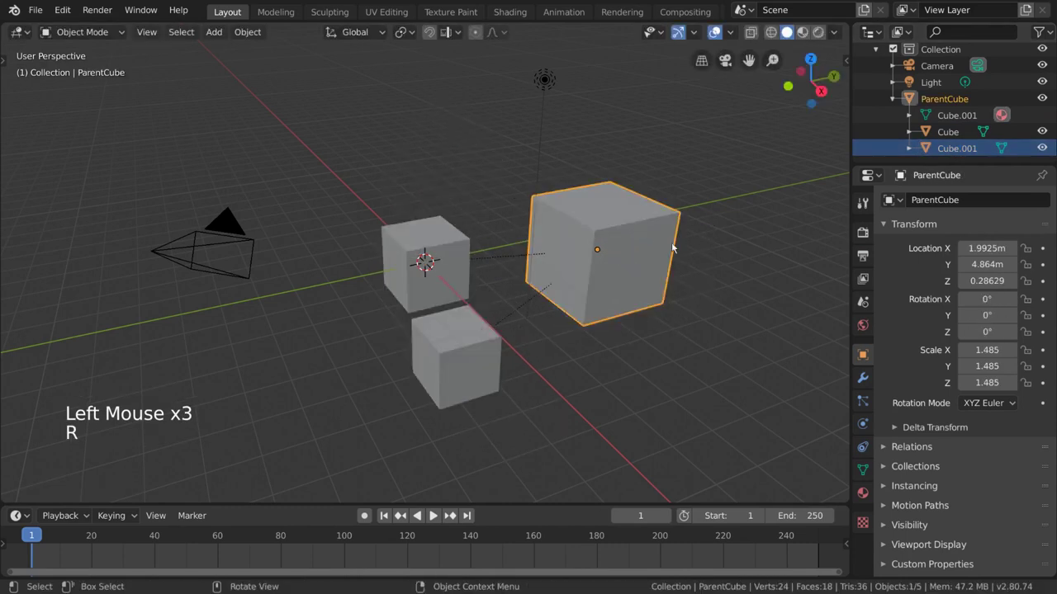
# Step: Duplicate Cube.001 with Shift+D into Cube.002, placed to the lower left
pyautogui.click(444, 261)
pyautogui.hotkey('shift', 'd')
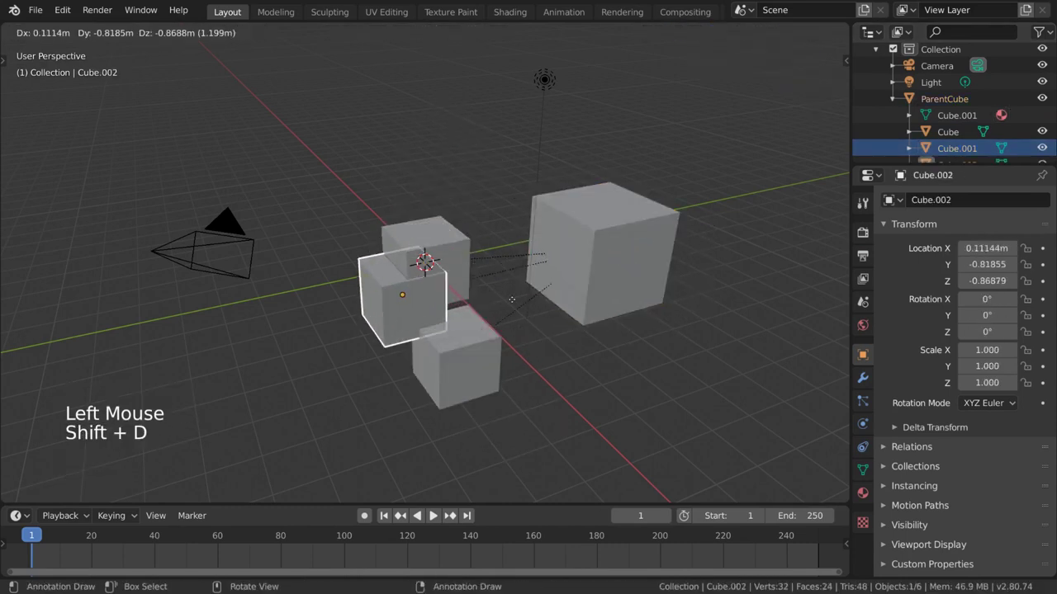
pyautogui.click(480, 283)
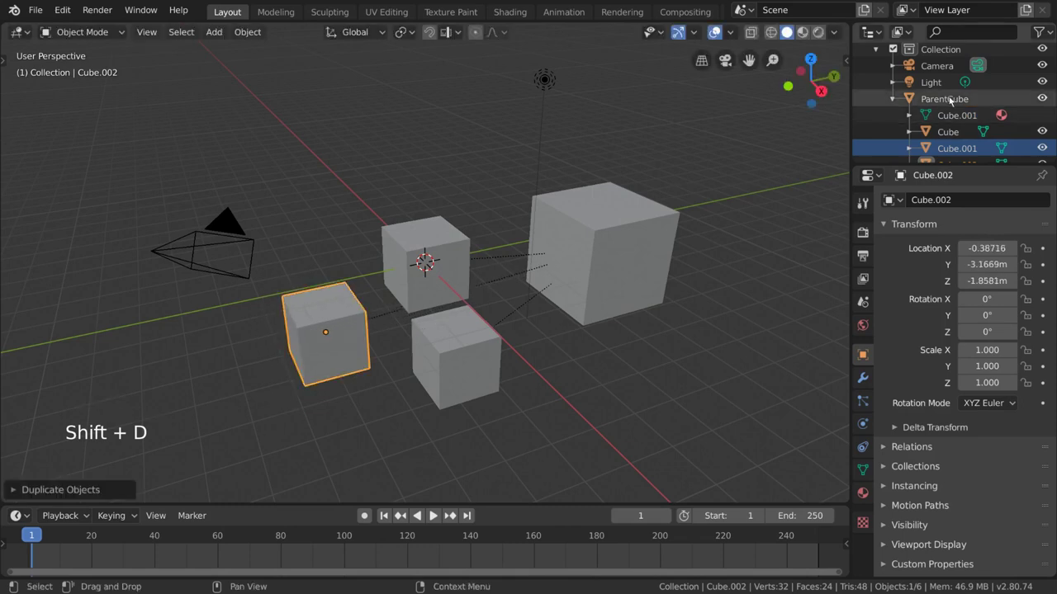
# Step: Test rotating ParentCube with its three children, then cancel the rotation
pyautogui.scroll(-4, 958, 124)
pyautogui.click(402, 290)
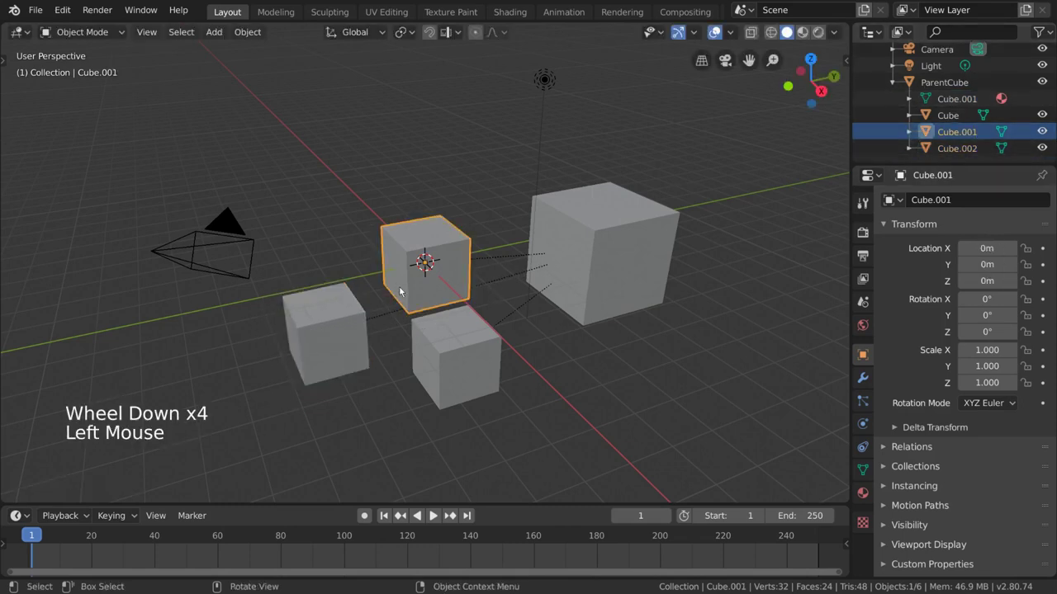
pyautogui.click(567, 274)
pyautogui.press('r')
pyautogui.press('Escape')
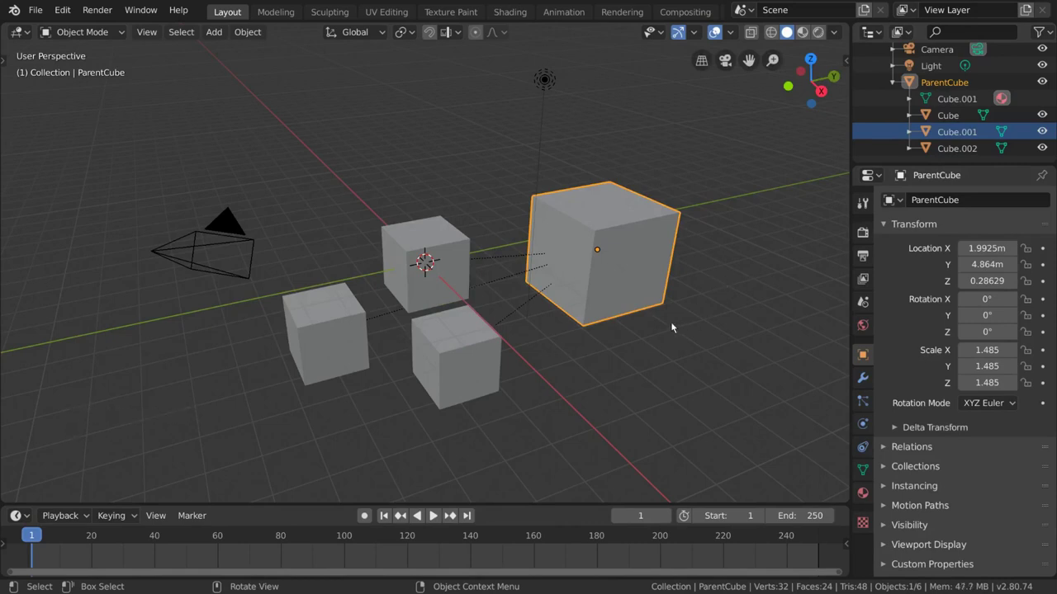
# Step: Duplicate ParentCube to the upper left and rename the original cube DaddyCube1
pyautogui.hotkey('shift', 'd')
pyautogui.click(394, 184)
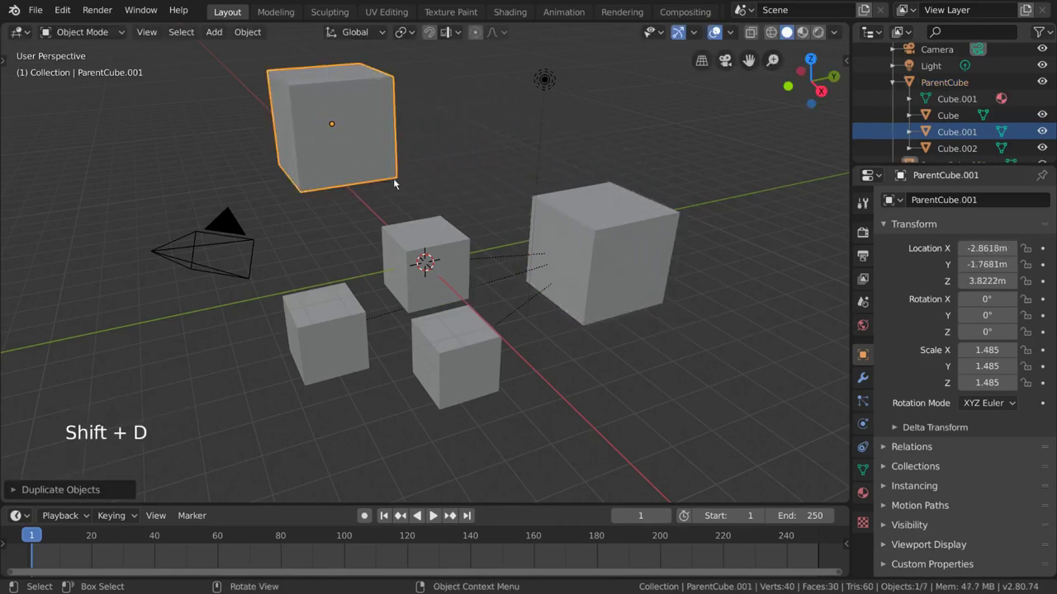
pyautogui.click(625, 251)
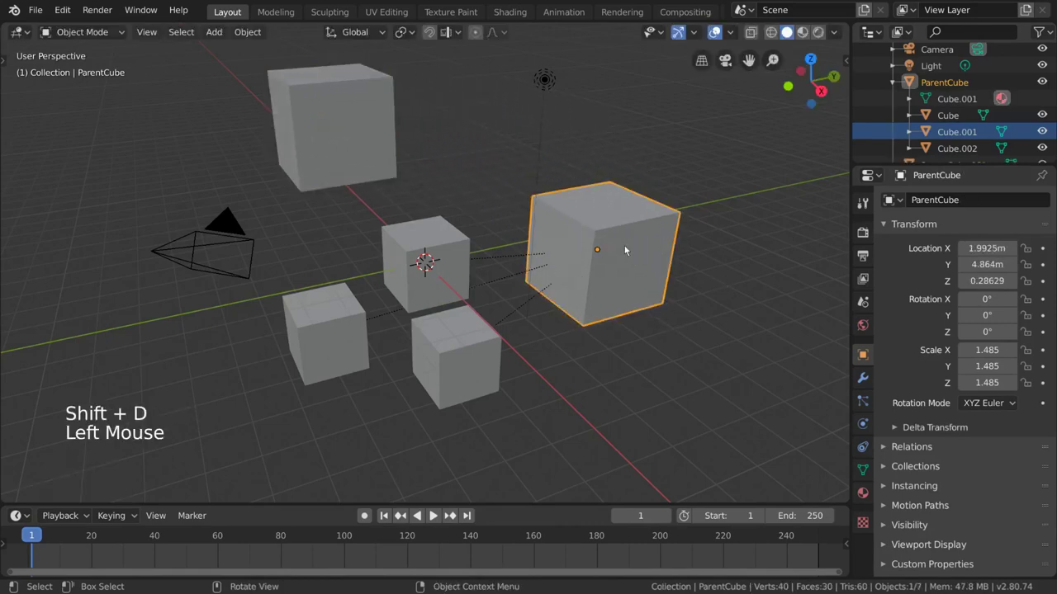
pyautogui.click(968, 206)
pyautogui.write('DaddyCube1')
pyautogui.press('Return')
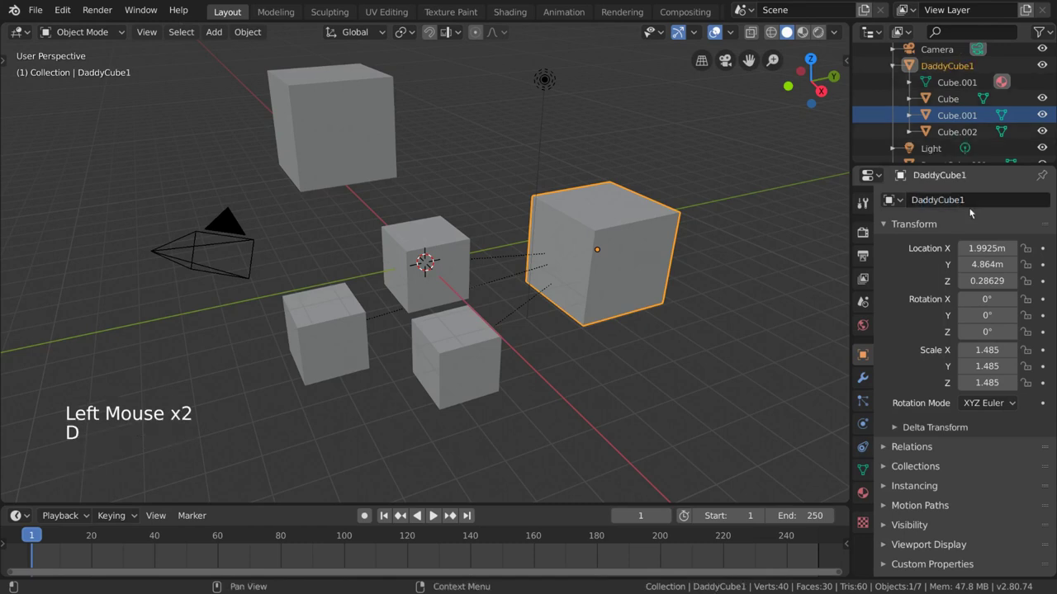
# Step: Rename the upper-left copy ParentCube.001 to DaddyCube2
pyautogui.click(377, 100)
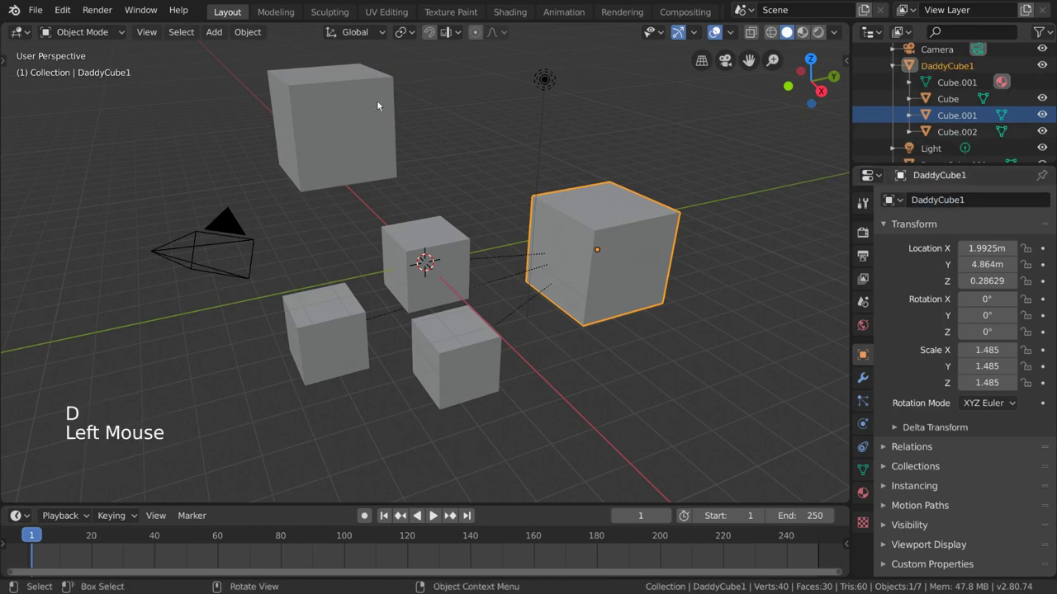
pyautogui.click(942, 208)
pyautogui.write('DaddyCube2')
pyautogui.press('Return')
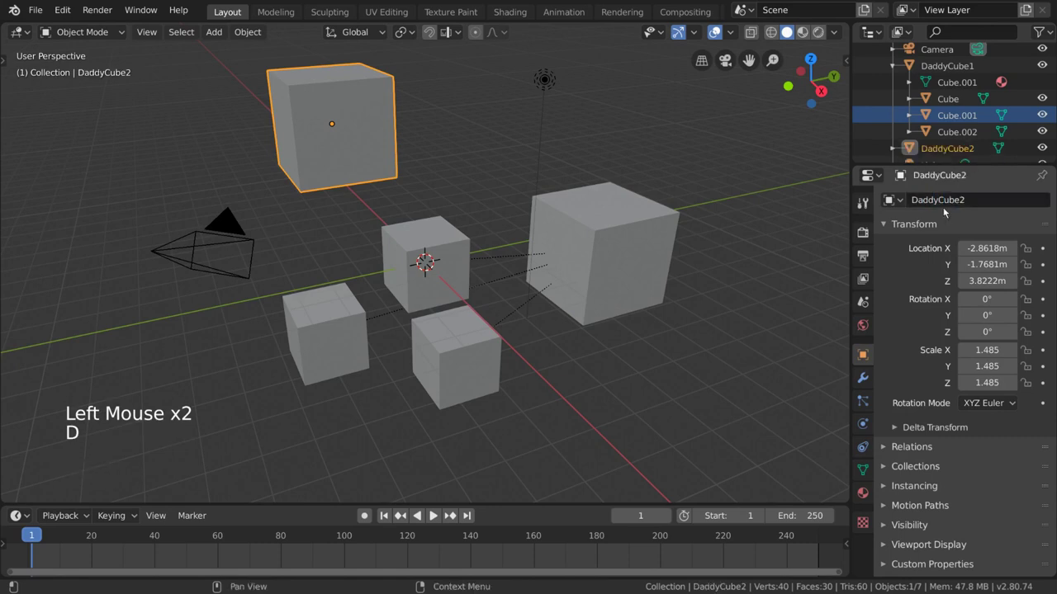
# Step: Parent the three small cubes to DaddyCube2 via Parent > Object
pyautogui.click(425, 264)
pyautogui.keyDown('shift'); pyautogui.click(435, 339); pyautogui.keyUp('shift')
pyautogui.keyDown('shift'); pyautogui.click(349, 339); pyautogui.keyUp('shift')
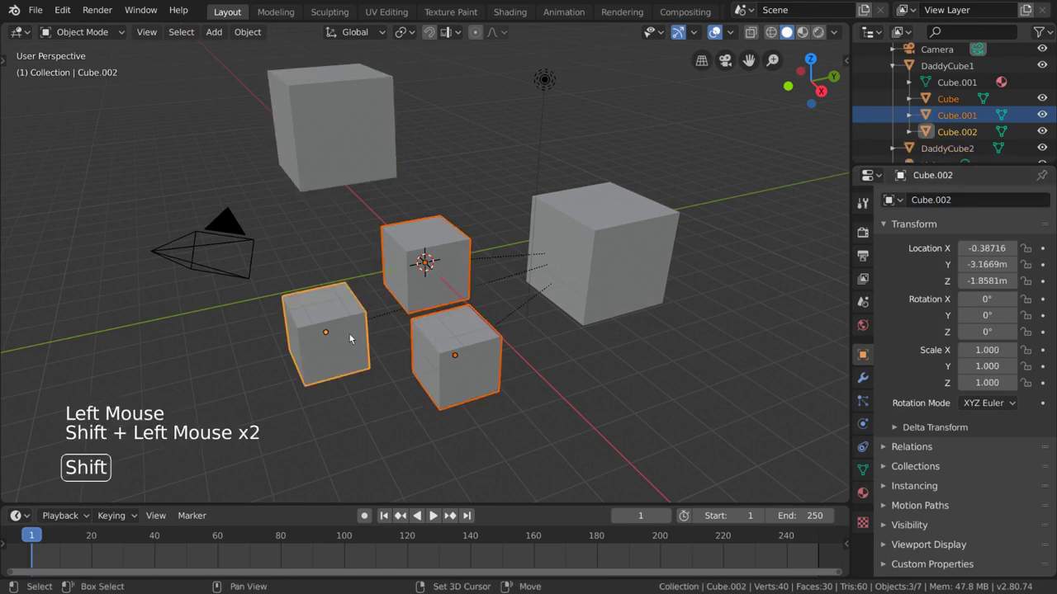
pyautogui.keyDown('shift'); pyautogui.click(358, 154); pyautogui.keyUp('shift')
pyautogui.rightClick(413, 157)
pyautogui.moveTo(425, 260)
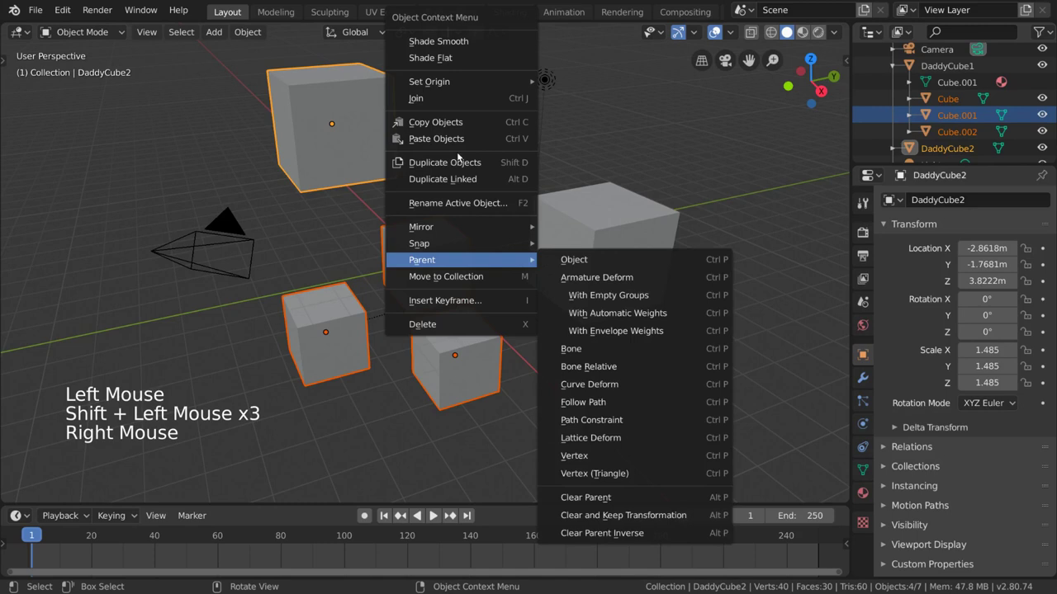
pyautogui.click(596, 262)
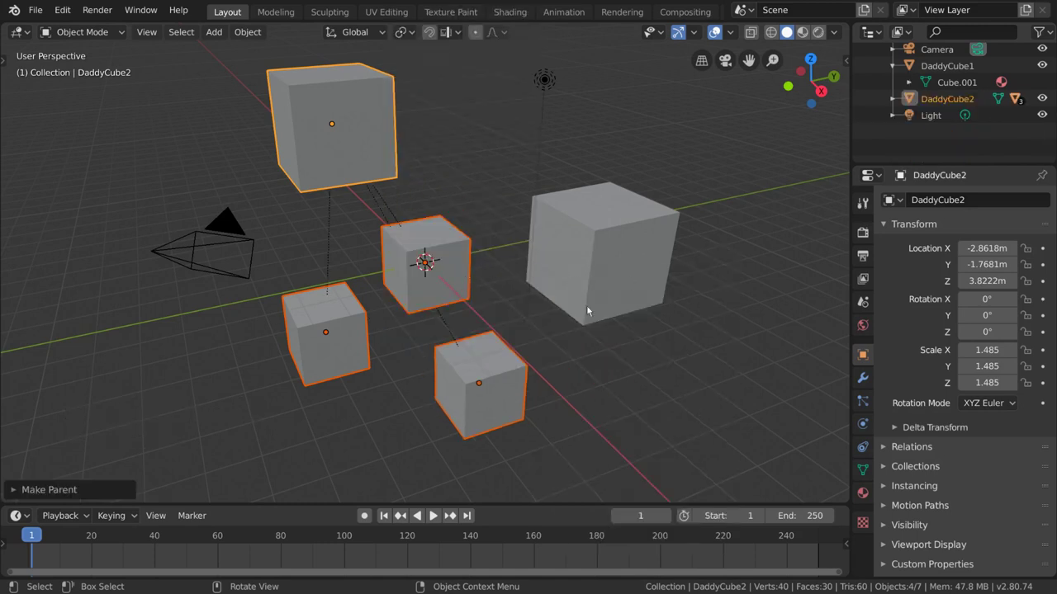
# Step: Test moving and rotating DaddyCube1, then rotating DaddyCube2, cancelling each transform
pyautogui.click(582, 232)
pyautogui.press('g')
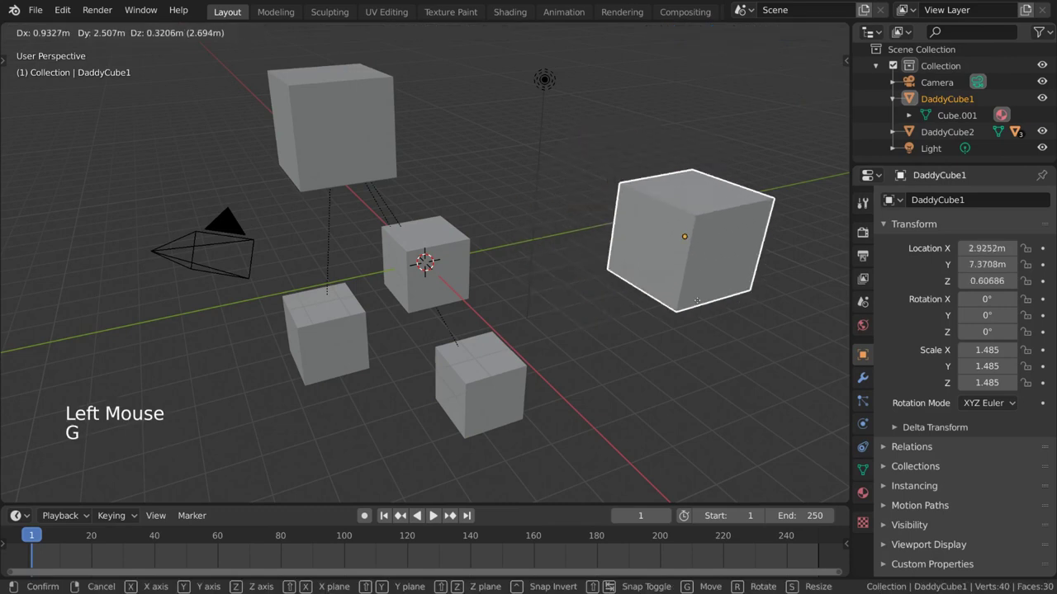
pyautogui.press('r')
pyautogui.press('Escape')
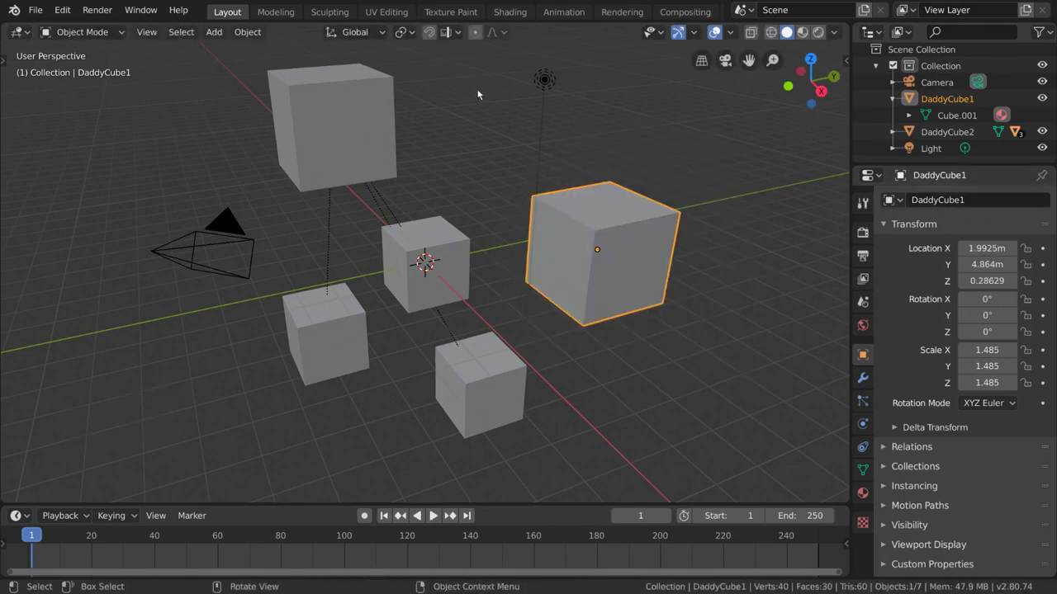
pyautogui.click(405, 132)
pyautogui.press('r')
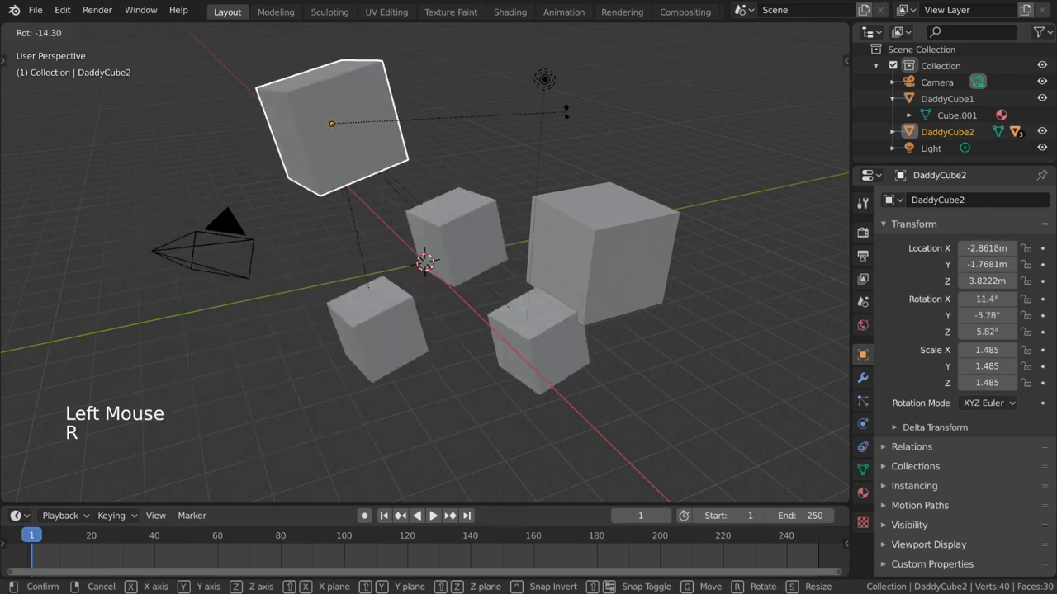
pyautogui.press('Escape')
# Step: Expand DaddyCube2 in the Outliner and test its rotate, move and scale, cancelling each
pyautogui.click(893, 132)
pyautogui.scroll(-3, 949, 115)
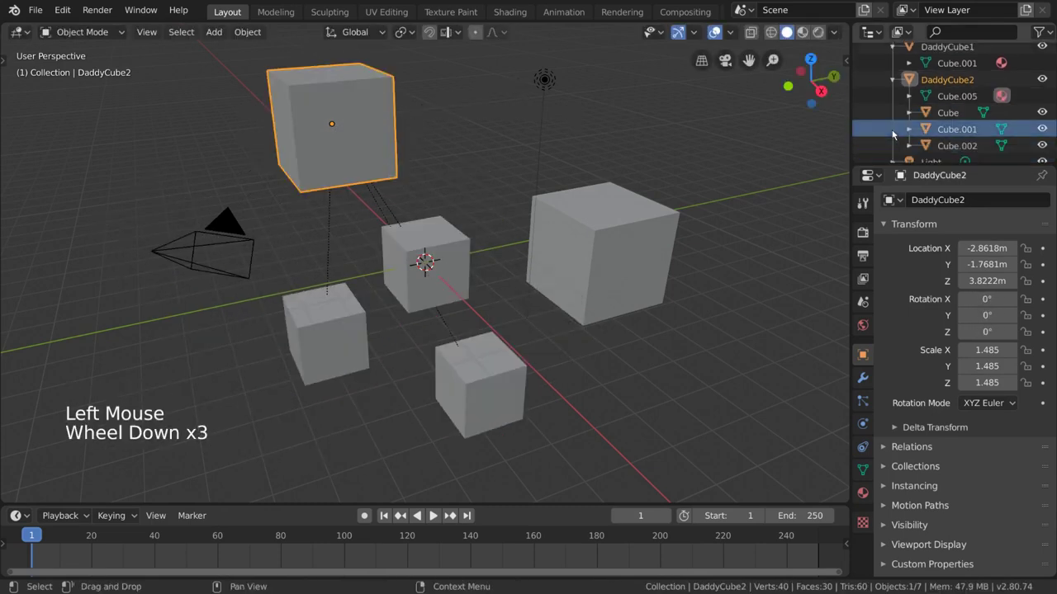
pyautogui.press('r')
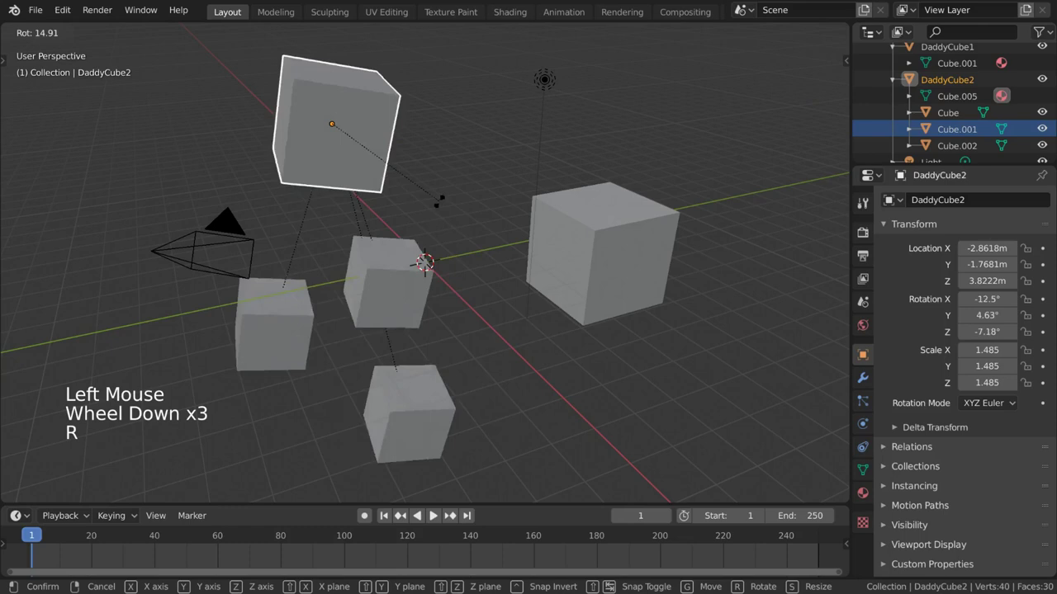
pyautogui.press('Escape')
pyautogui.press('g')
pyautogui.press('Escape')
pyautogui.press('s')
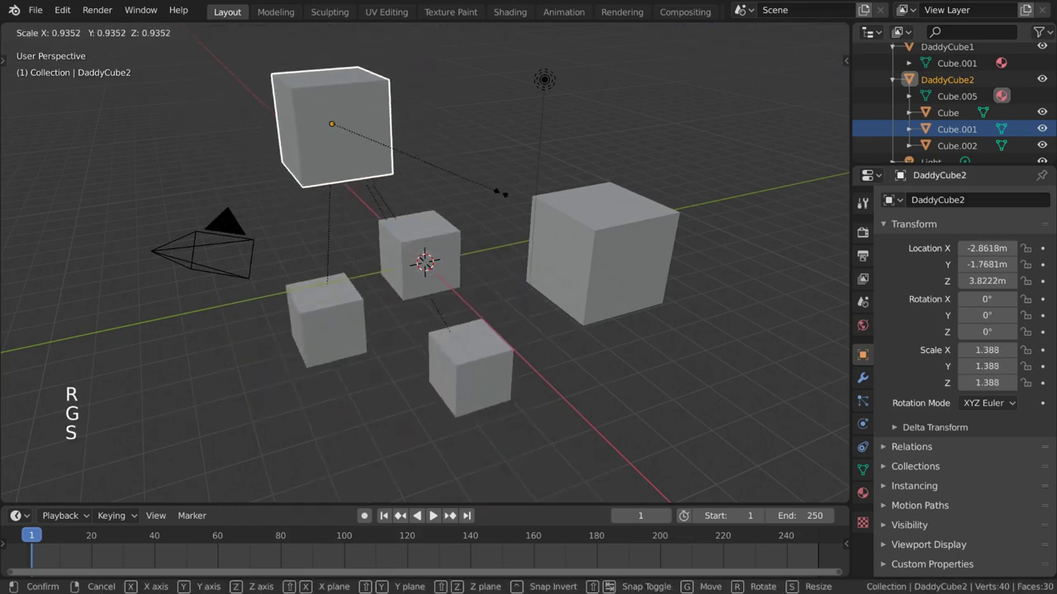
pyautogui.press('Escape')
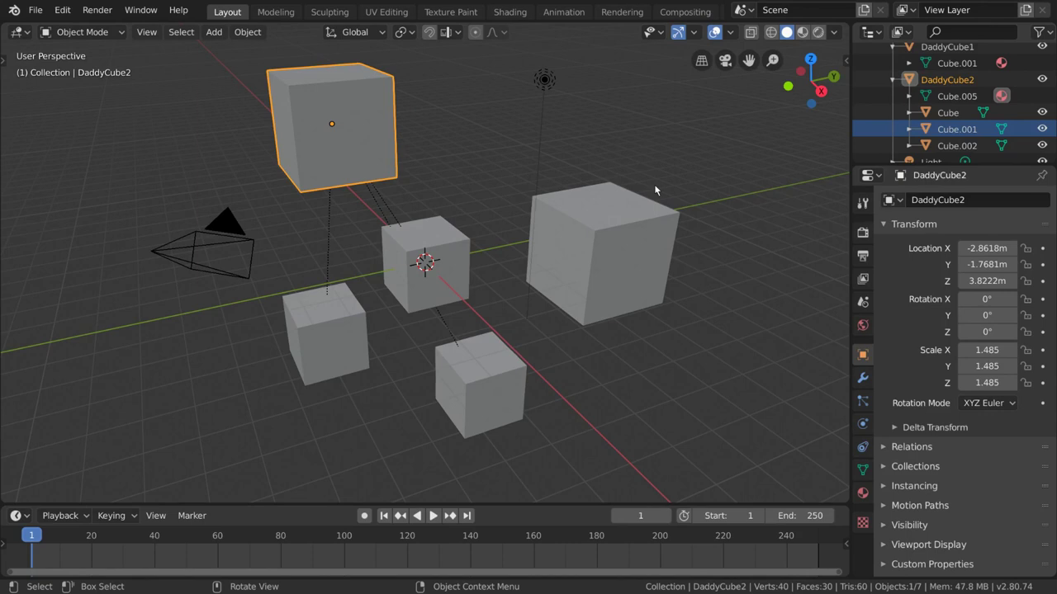
# Step: Make DaddyCube2 a child of DaddyCube1 using Ctrl+P > Object
pyautogui.click(609, 221)
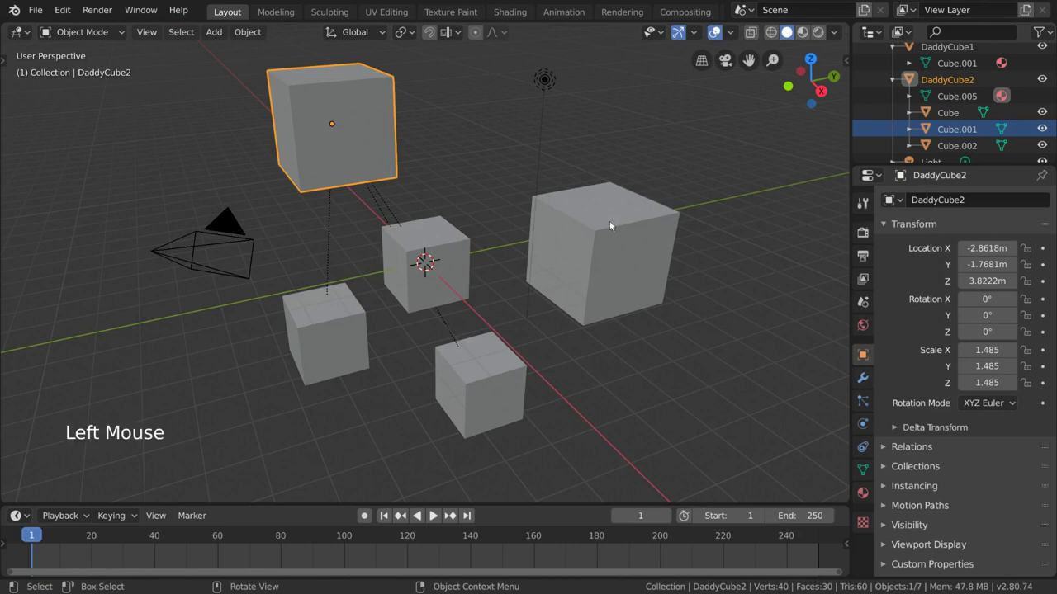
pyautogui.click(378, 144)
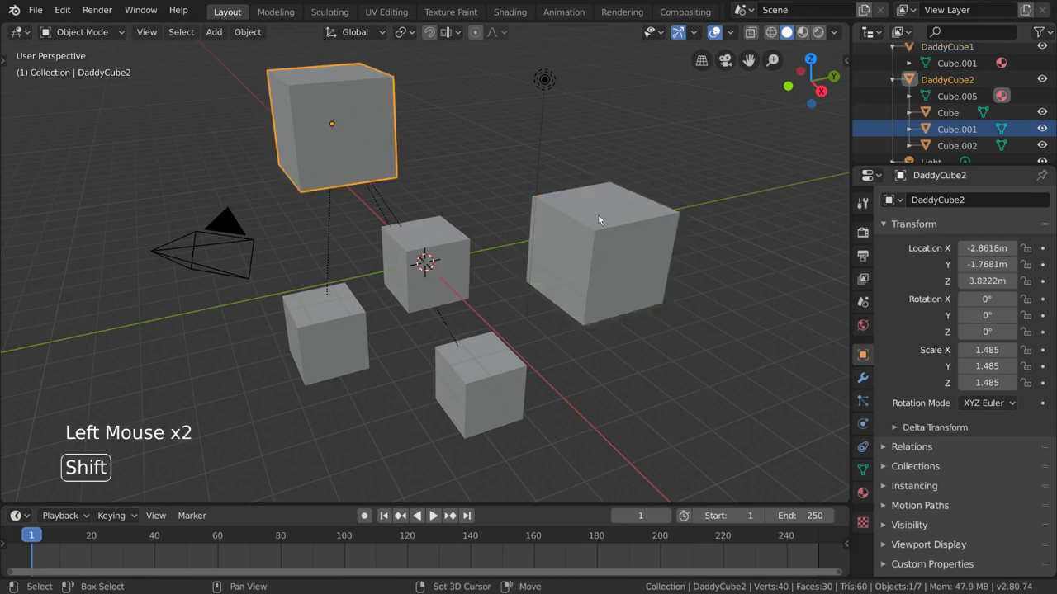
pyautogui.keyDown('shift'); pyautogui.click(627, 228); pyautogui.keyUp('shift')
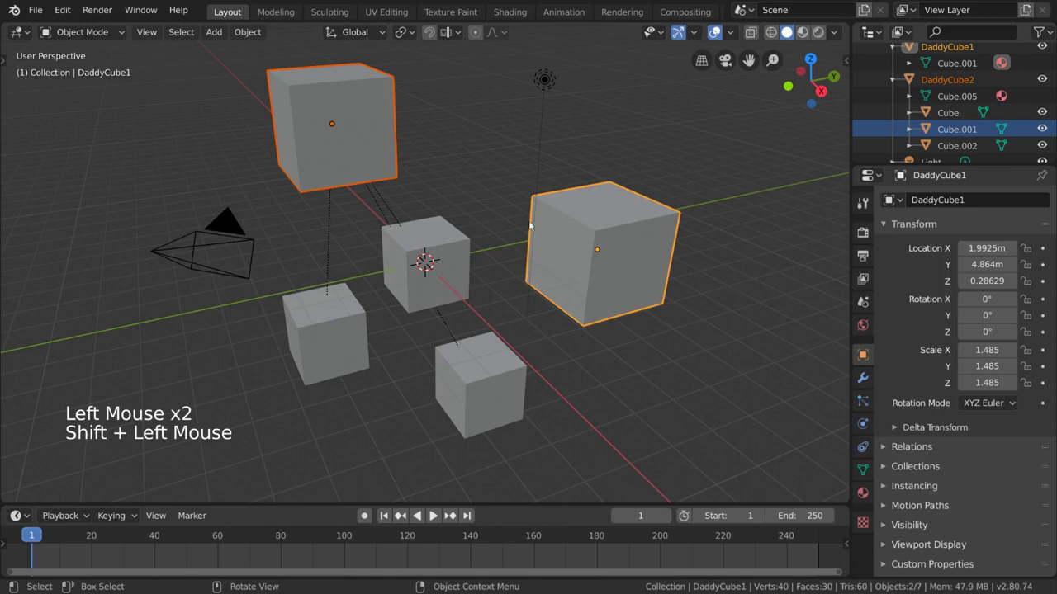
pyautogui.hotkey('ctrl', 'p')
pyautogui.click(482, 189)
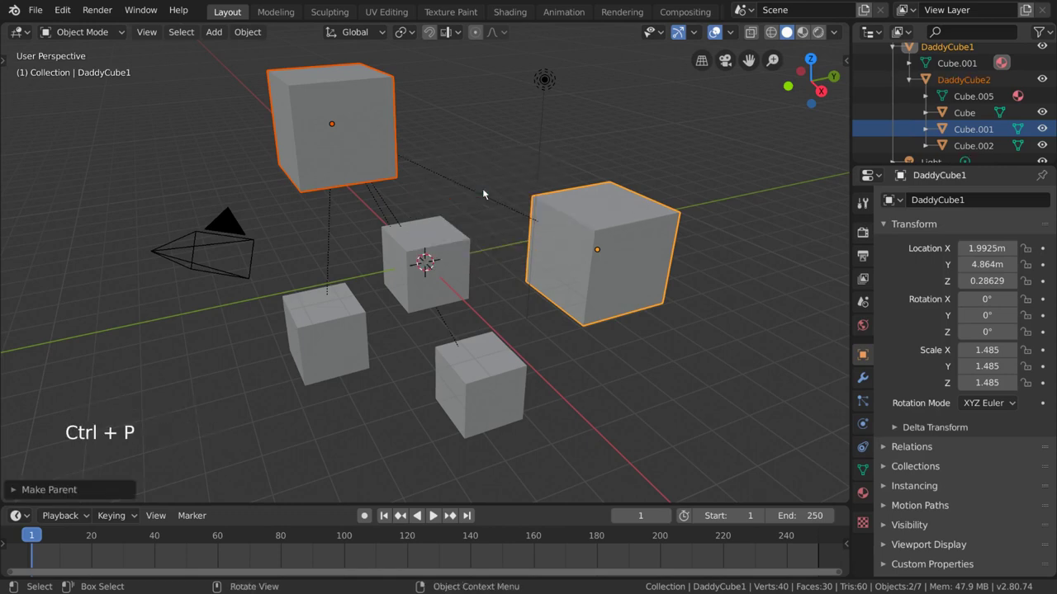
# Step: Move DaddyCube1 with its descendants to 1.9856m, 3.9408m, -0.45006m
pyautogui.click(578, 226)
pyautogui.press('g')
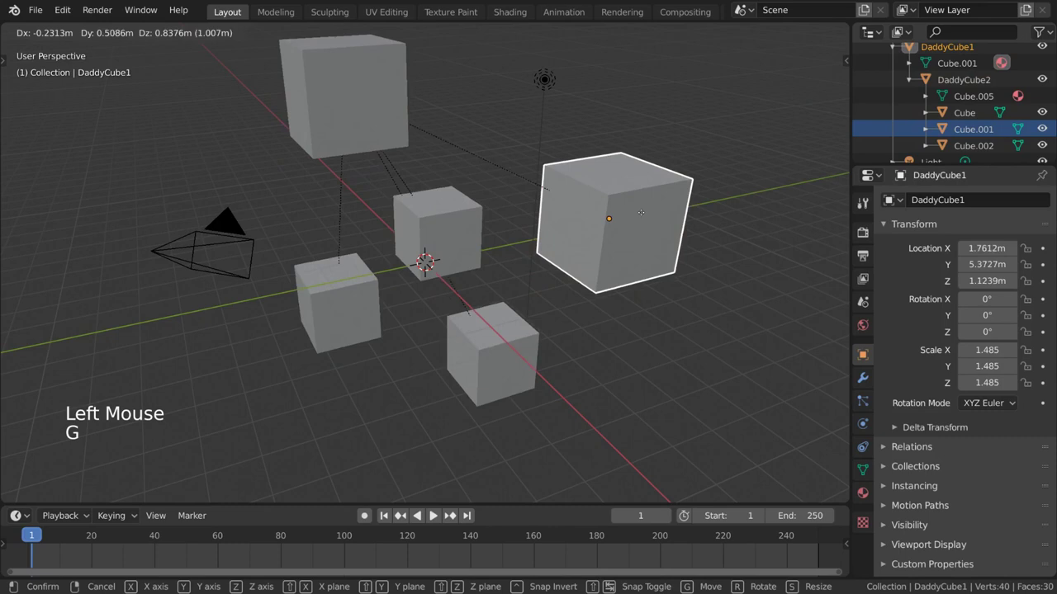
pyautogui.click(607, 272)
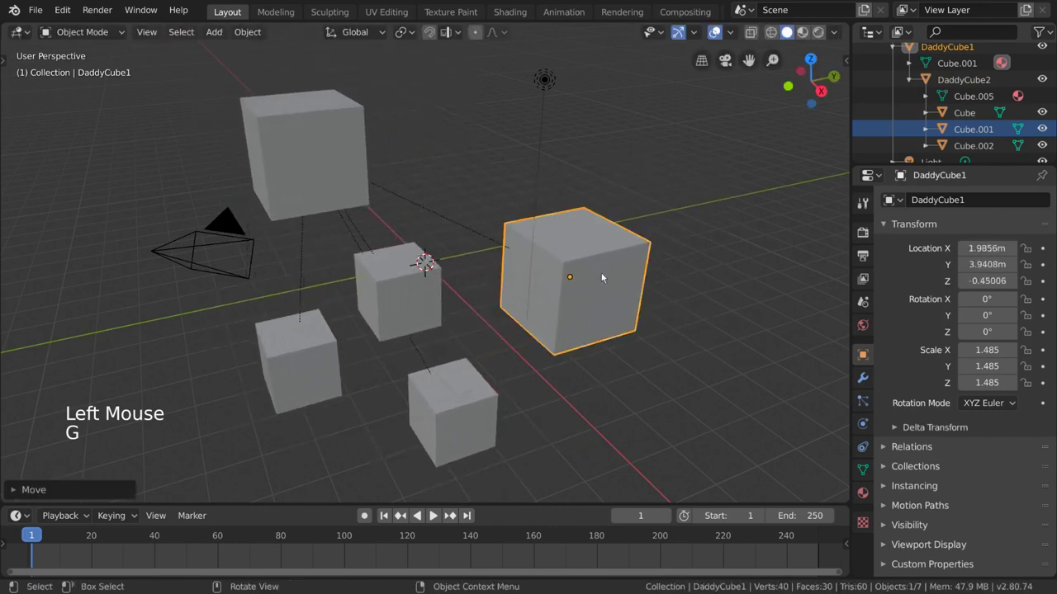
# Step: Cancel DaddyCube1's rotation, then trackball-rotate DaddyCube2 with its children to a new orientation
pyautogui.press('g')
pyautogui.press('r')
pyautogui.rightClick(691, 217)
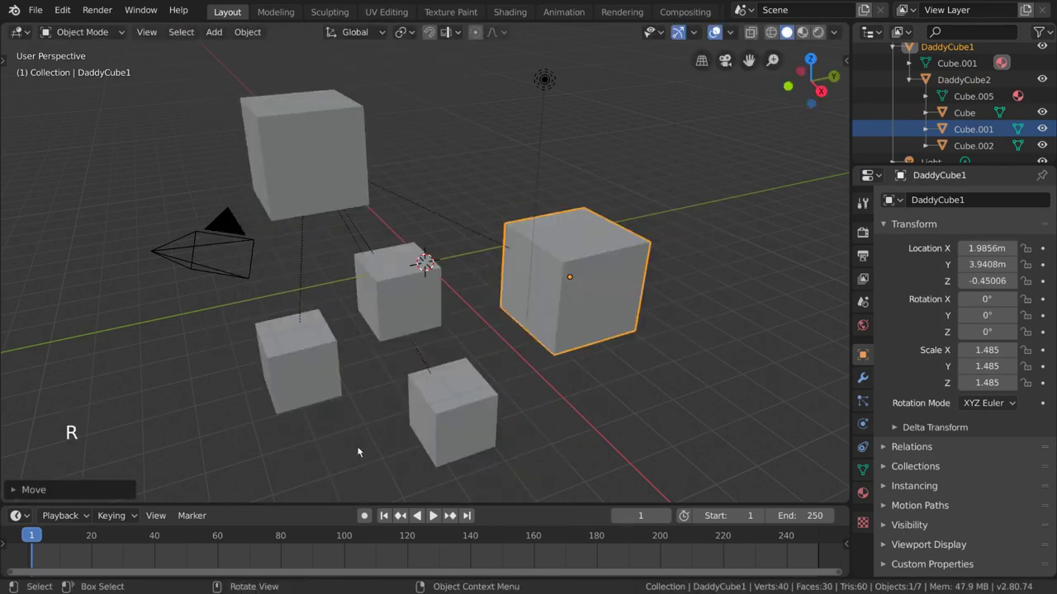
pyautogui.click(314, 157)
pyautogui.press('r')
pyautogui.press('g')
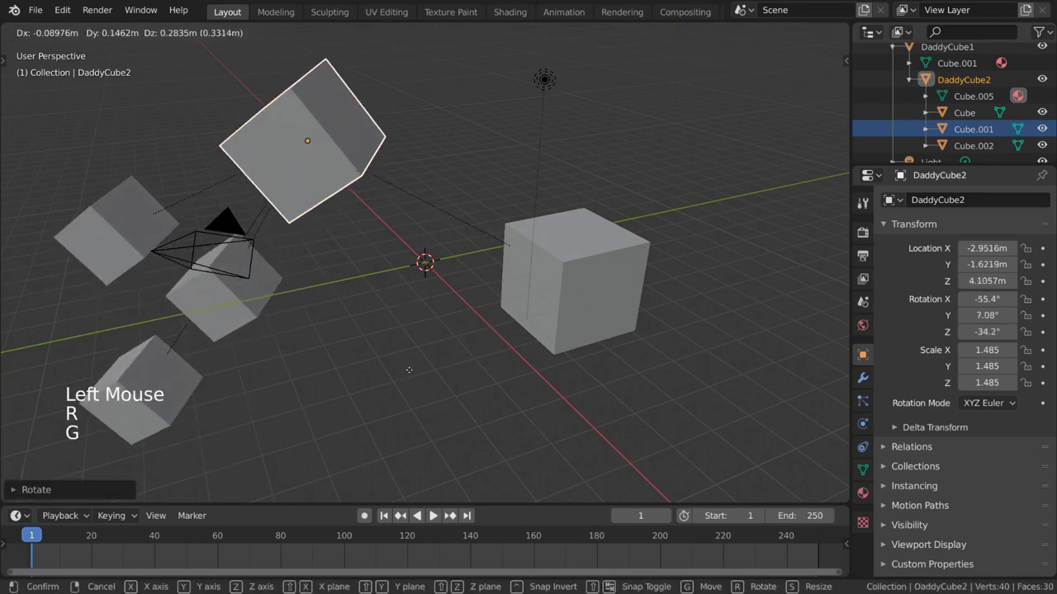
pyautogui.press('r')
pyautogui.click(667, 265)
# Step: Rotate and move DaddyCube1, carrying all its descendant cubes along
pyautogui.click(618, 277)
pyautogui.press('r')
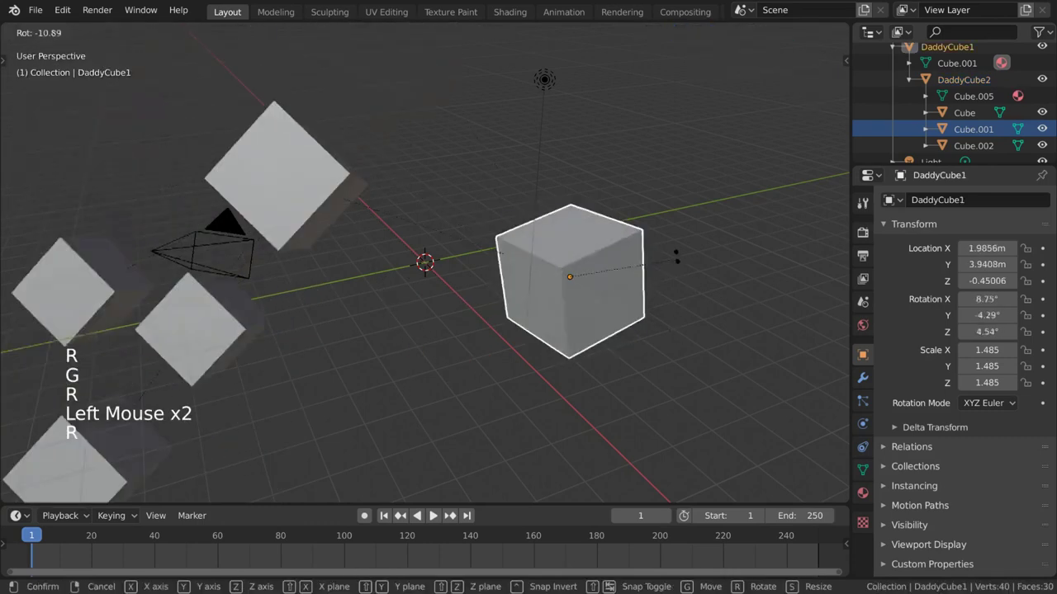
pyautogui.click(435, 270)
pyautogui.press('g')
pyautogui.click(469, 168)
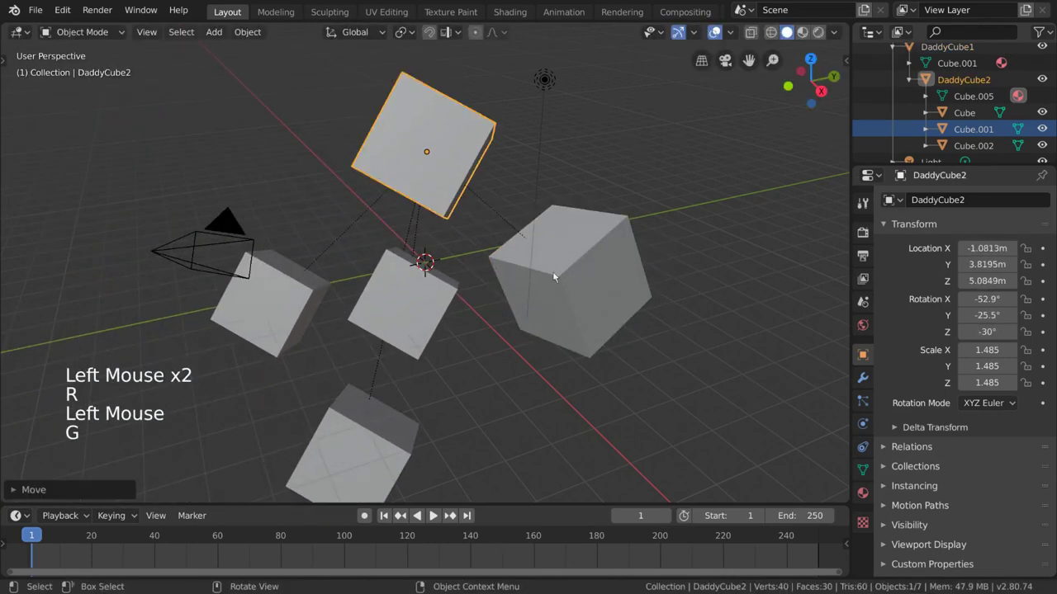
pyautogui.press('g')
pyautogui.click(563, 240)
pyautogui.press('r')
pyautogui.click(563, 294)
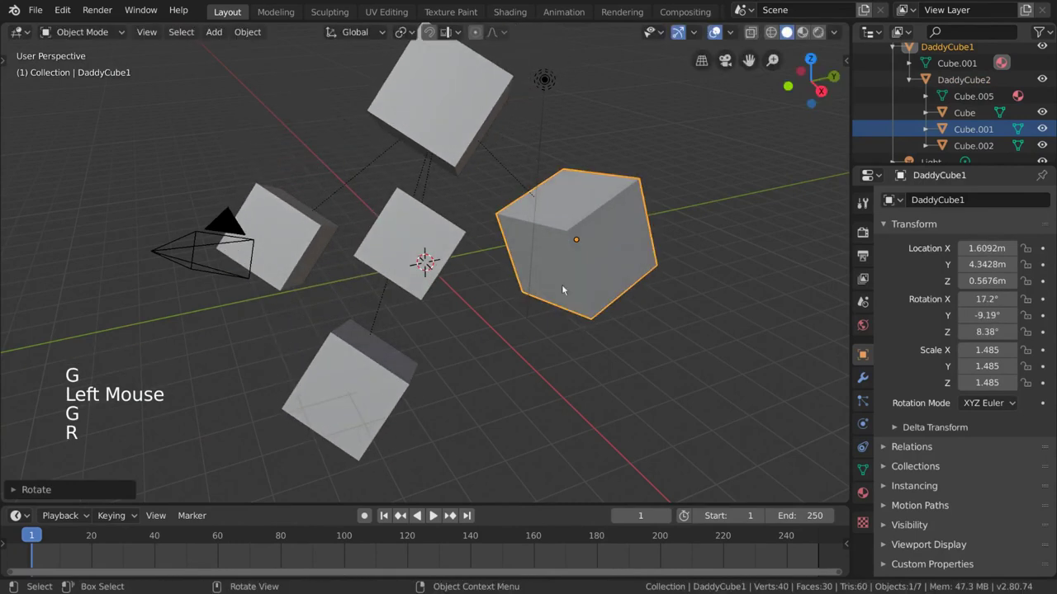
# Step: Reposition the bottom Cube and Cube.001 individually, independent of their parent
pyautogui.click(419, 258)
pyautogui.click(344, 381)
pyautogui.press('g')
pyautogui.click(409, 396)
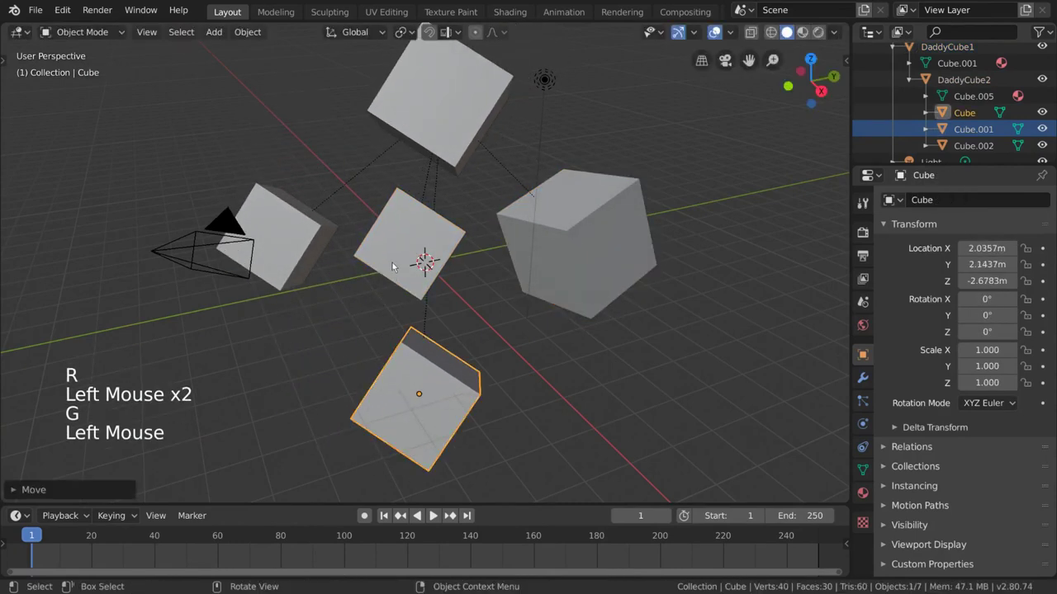
pyautogui.click(413, 246)
pyautogui.press('g')
pyautogui.click(394, 275)
pyautogui.press('g')
pyautogui.click(276, 221)
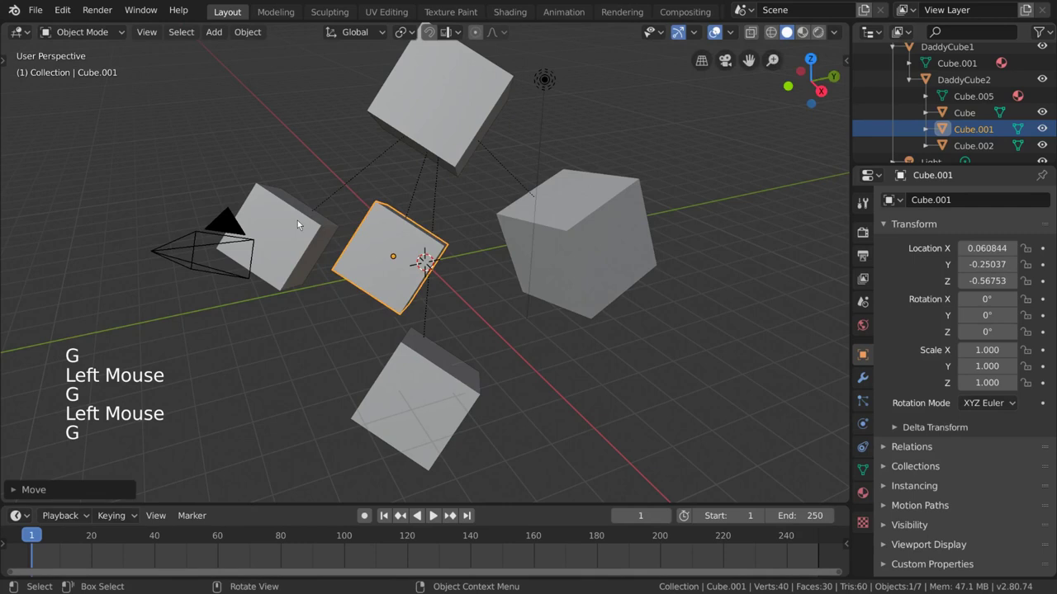
# Step: Move Cube.002 up and to the left, then nudge the bottom cube down
pyautogui.click(276, 221)
pyautogui.press('g')
pyautogui.click(217, 188)
pyautogui.moveTo(396, 272); pyautogui.dragTo(620, 256, button='middle')
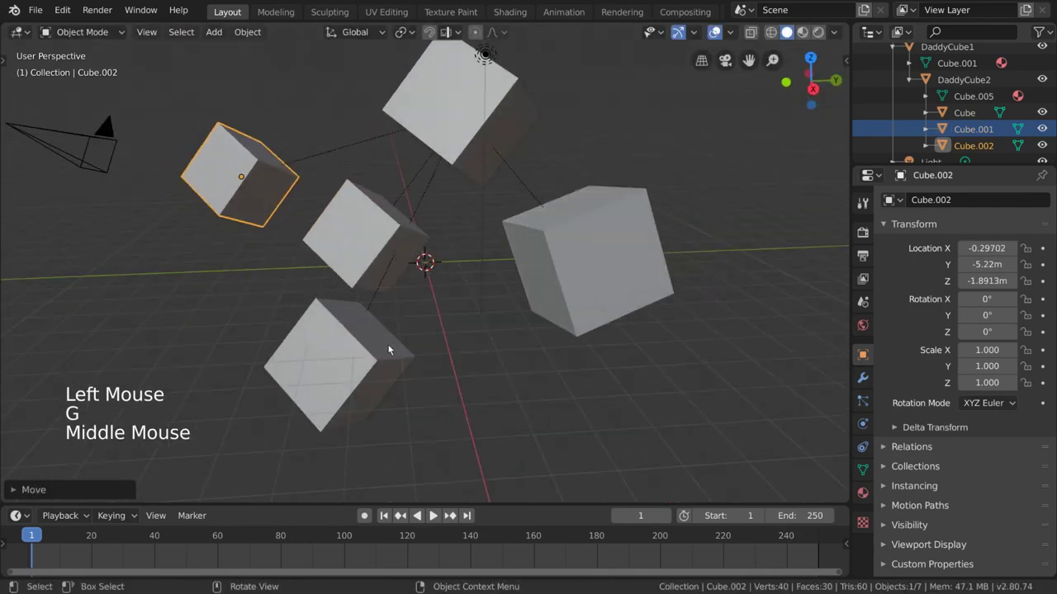
pyautogui.click(389, 350)
pyautogui.press('g')
pyautogui.click(389, 377)
# Step: Select DaddyCube1 plus the bottom Cube as active and bring up the object context menu
pyautogui.click(599, 257)
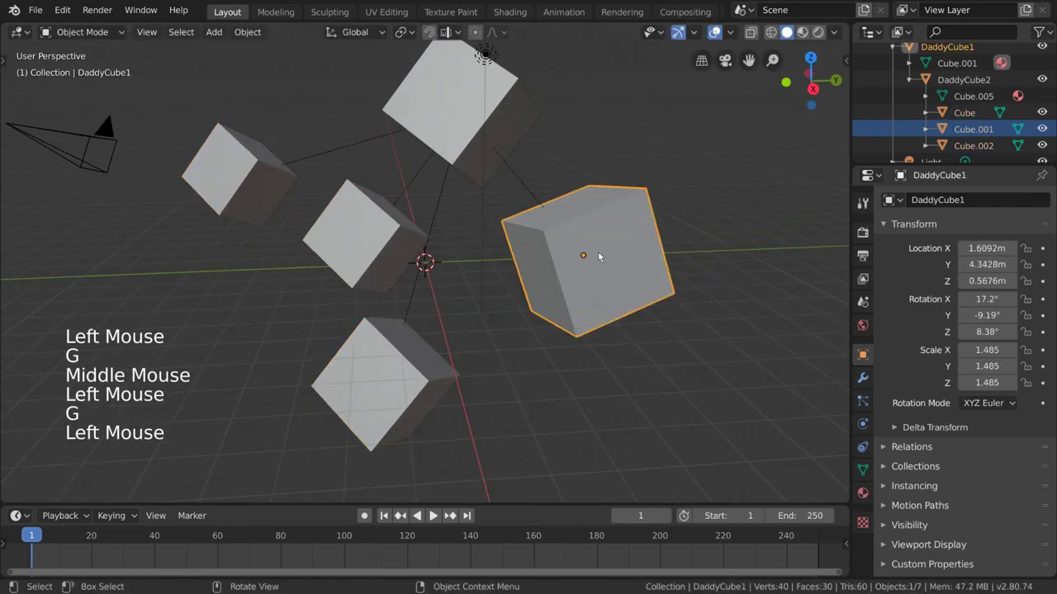
pyautogui.keyDown('shift'); pyautogui.click(388, 381); pyautogui.keyUp('shift')
pyautogui.rightClick(578, 290)
# Step: Try parenting DaddyCube1 to the bottom Cube, hit 'Loop in parents', then zoom and pan
pyautogui.moveTo(589, 290)
pyautogui.click(672, 290)
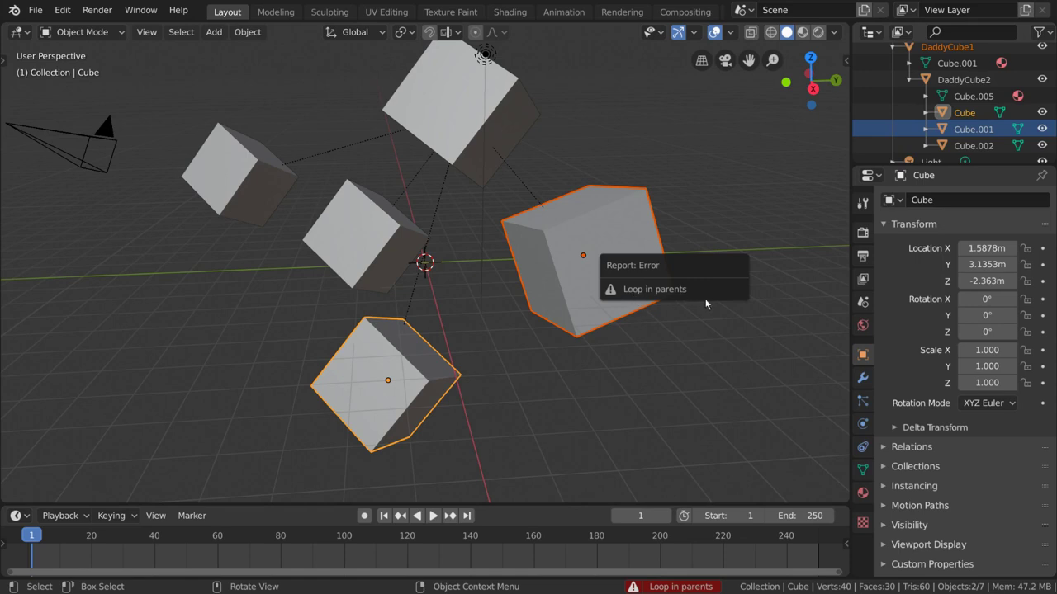
pyautogui.scroll(1, 966, 115)
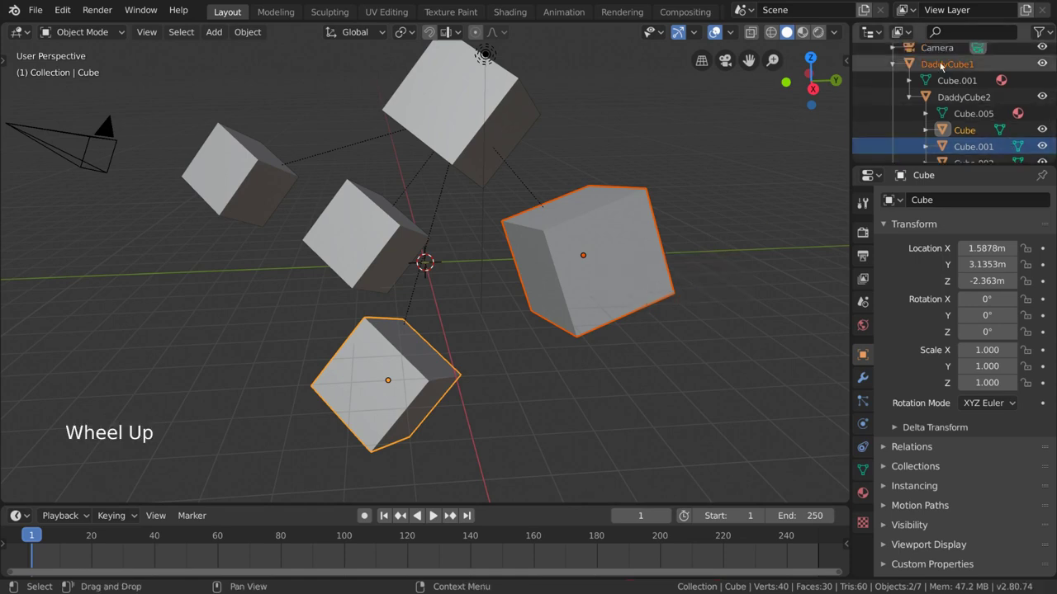
pyautogui.scroll(-2, 966, 115)
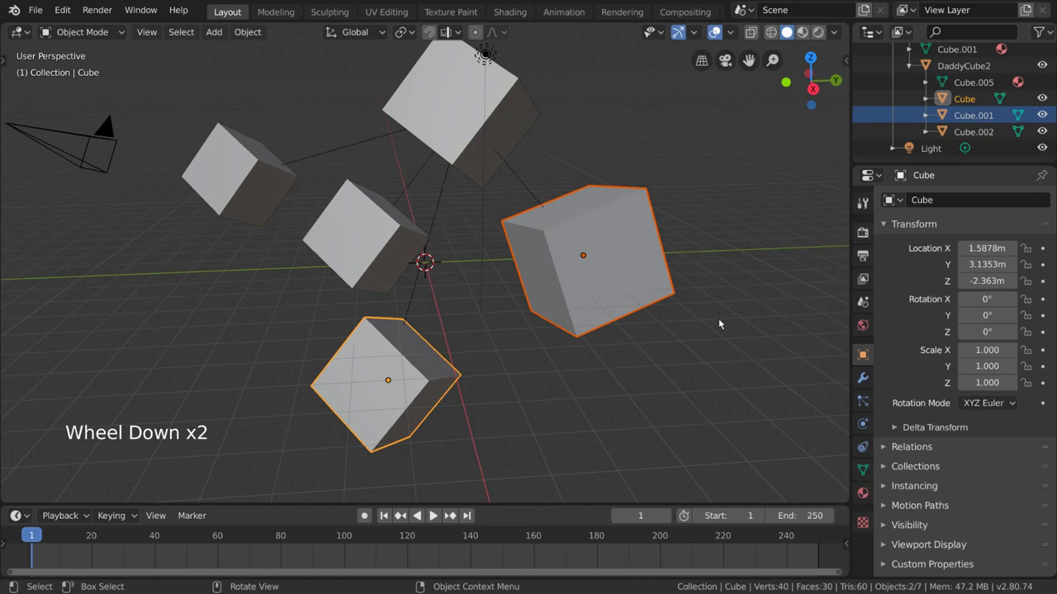
pyautogui.scroll(-1, 727, 299)
pyautogui.keyDown('shift'); pyautogui.moveTo(705, 305); pyautogui.dragTo(673, 314, button='middle'); pyautogui.keyUp('shift')
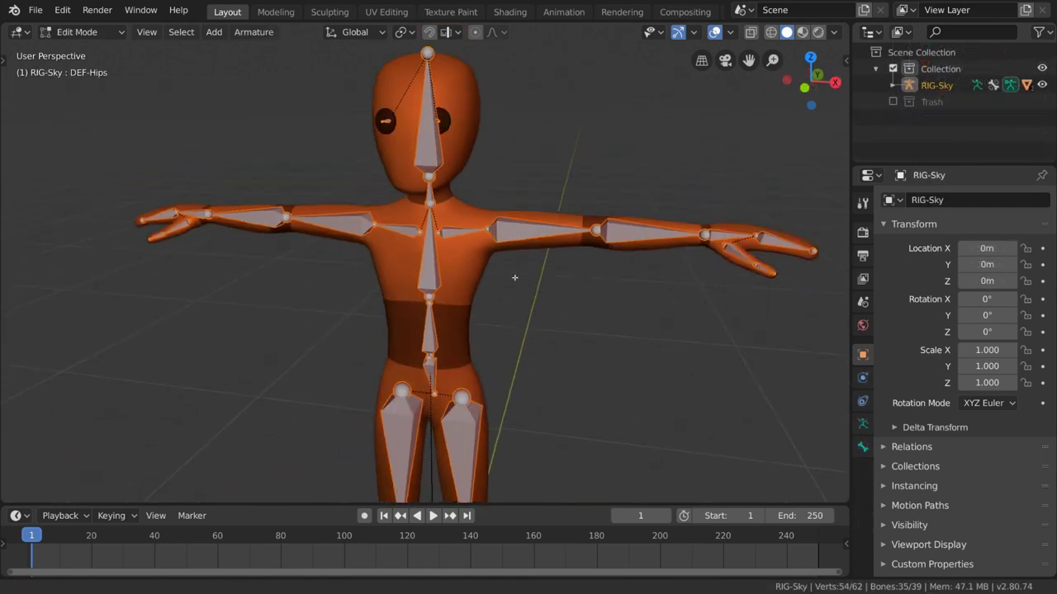
# Step: Switch the RIG-Sky rig to Pose Mode and bend the left elbow around Z
pyautogui.press('g')
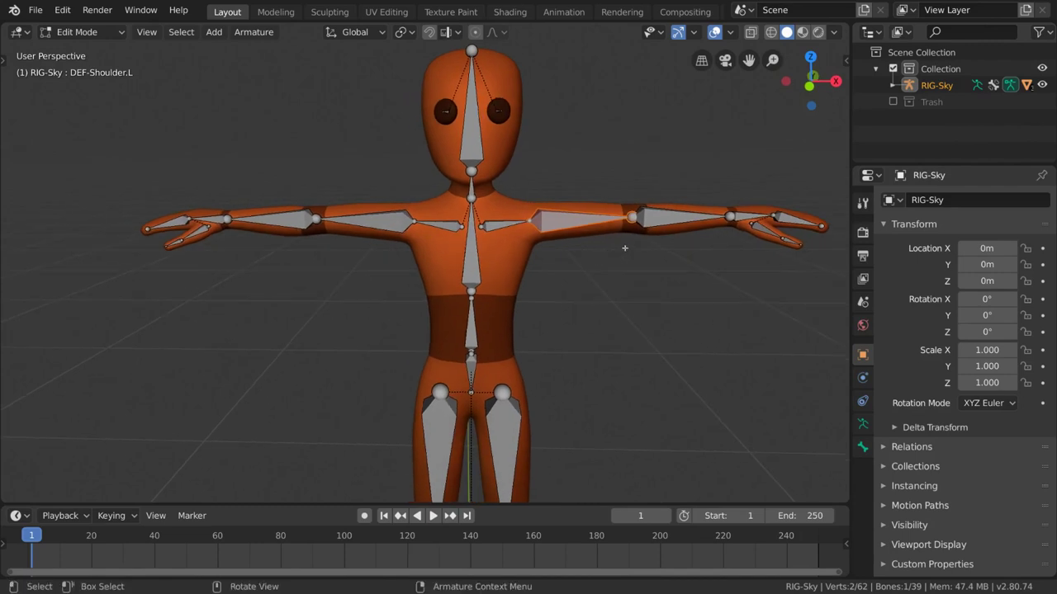
pyautogui.hotkey('ctrl', 'Tab')
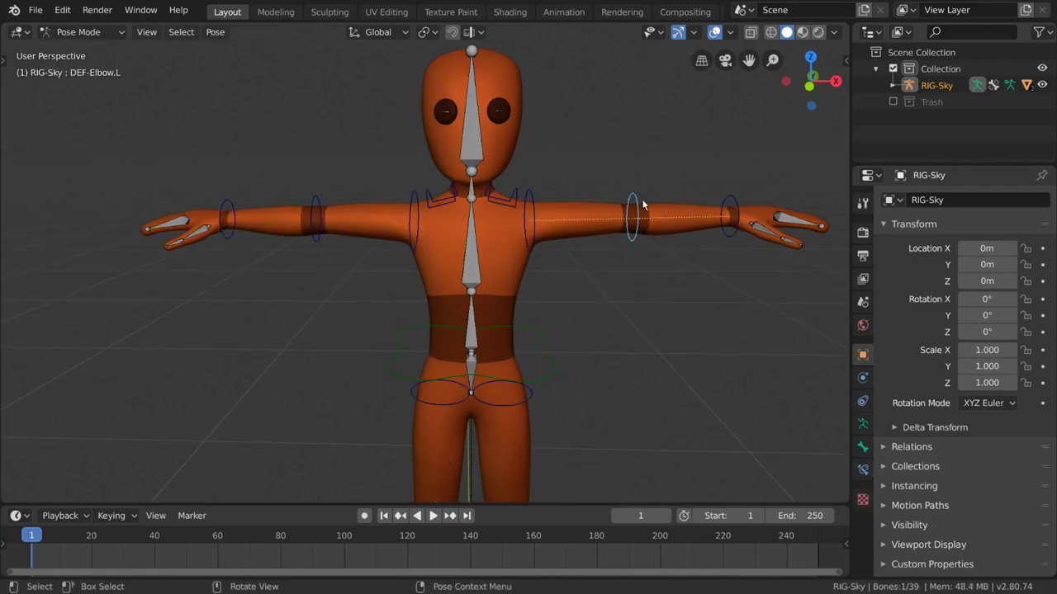
pyautogui.press('r')
pyautogui.press('z')
pyautogui.click(535, 193)
# Step: Rotate the left arm down from the shoulder, then select the right eye bone DEF-Eye.R
pyautogui.click(528, 217)
pyautogui.press('r')
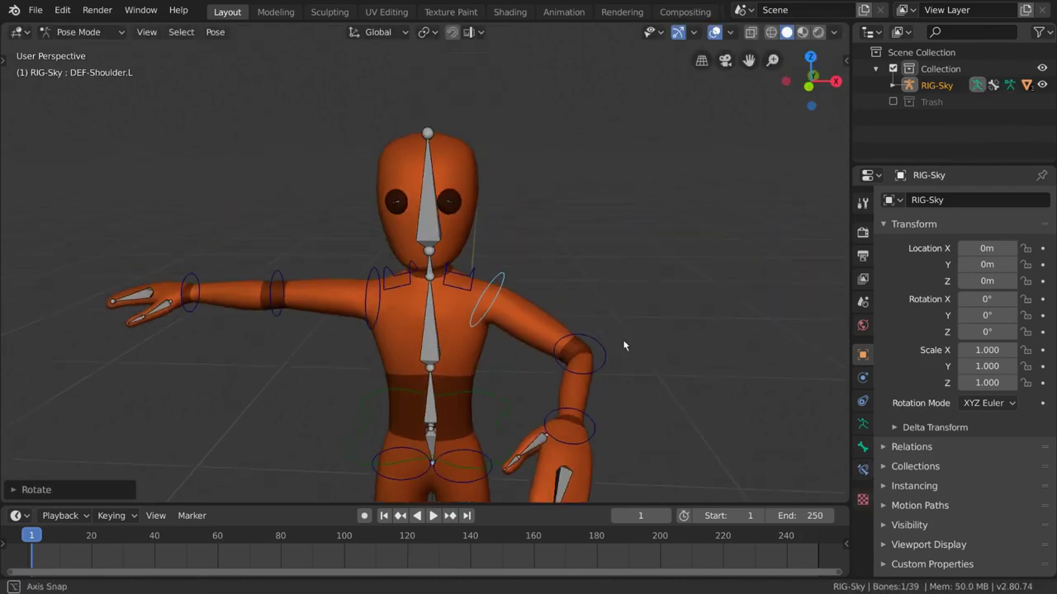
pyautogui.moveTo(625, 346); pyautogui.dragTo(431, 216, button='middle')
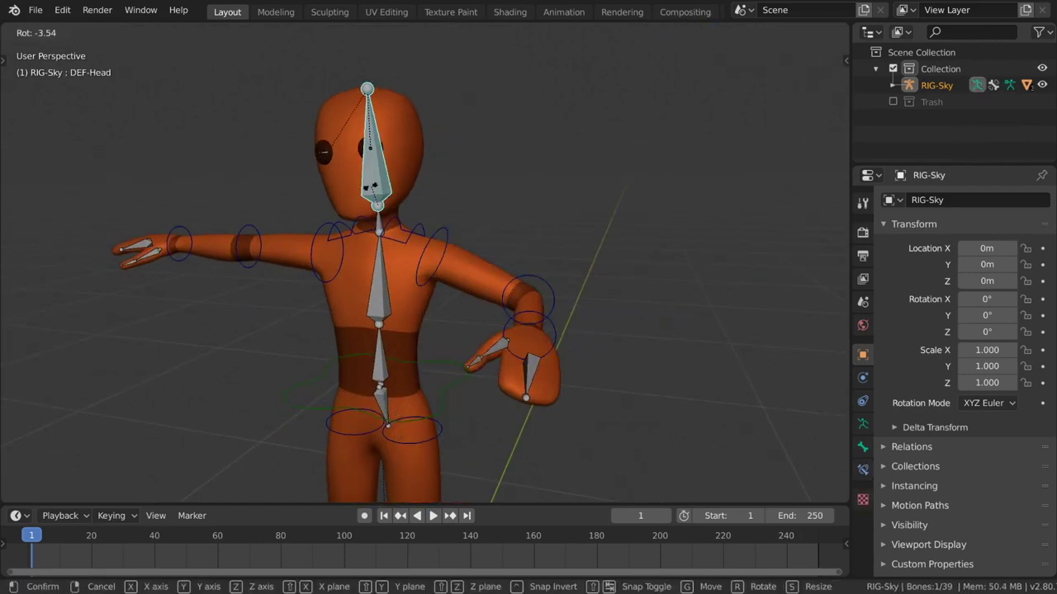
pyautogui.click(316, 152)
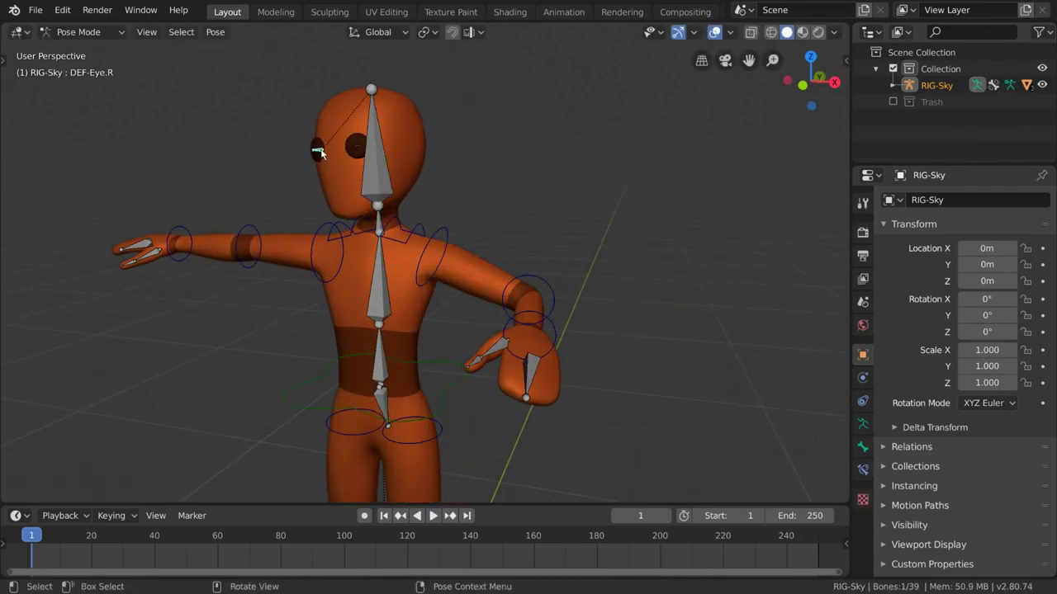
# Step: Rotate the Empty freely and enlarge it to 1.293 so its child cubes follow
pyautogui.press('g')
pyautogui.press('s')
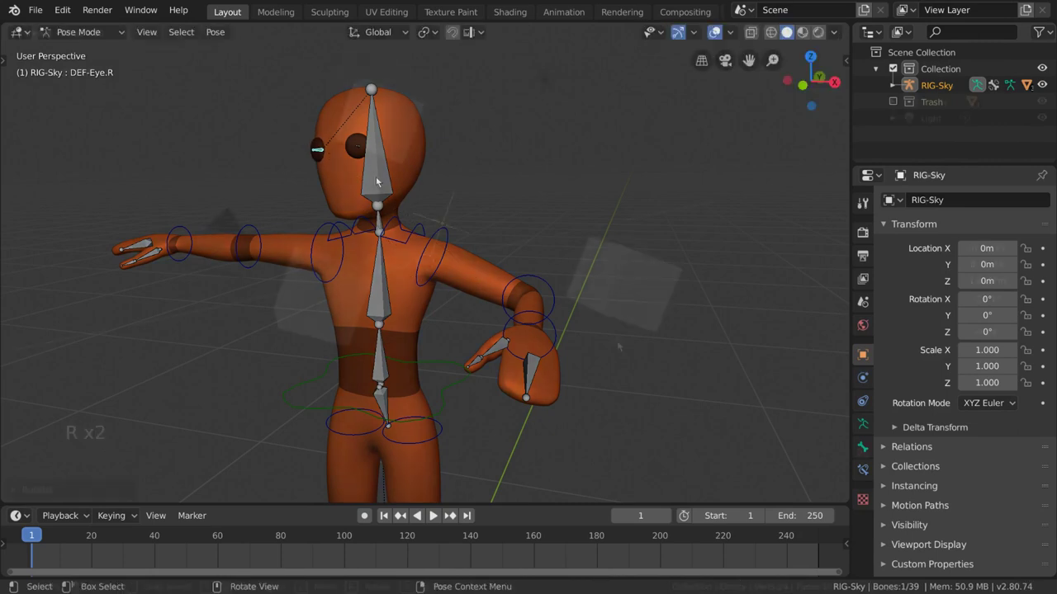
pyautogui.press('r')
pyautogui.press('r')
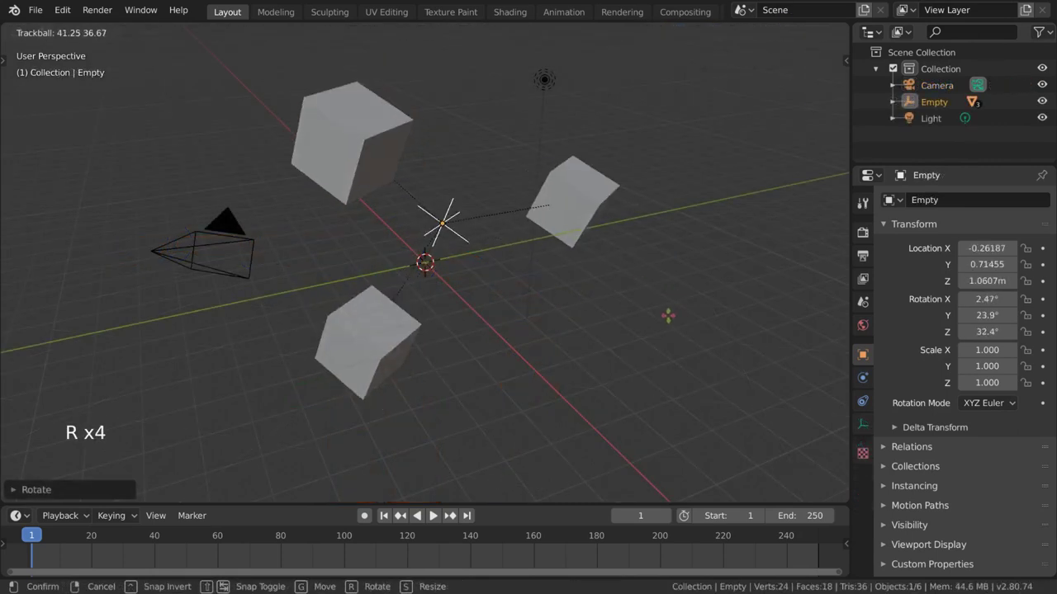
pyautogui.click(645, 295)
pyautogui.press('s')
pyautogui.click(708, 304)
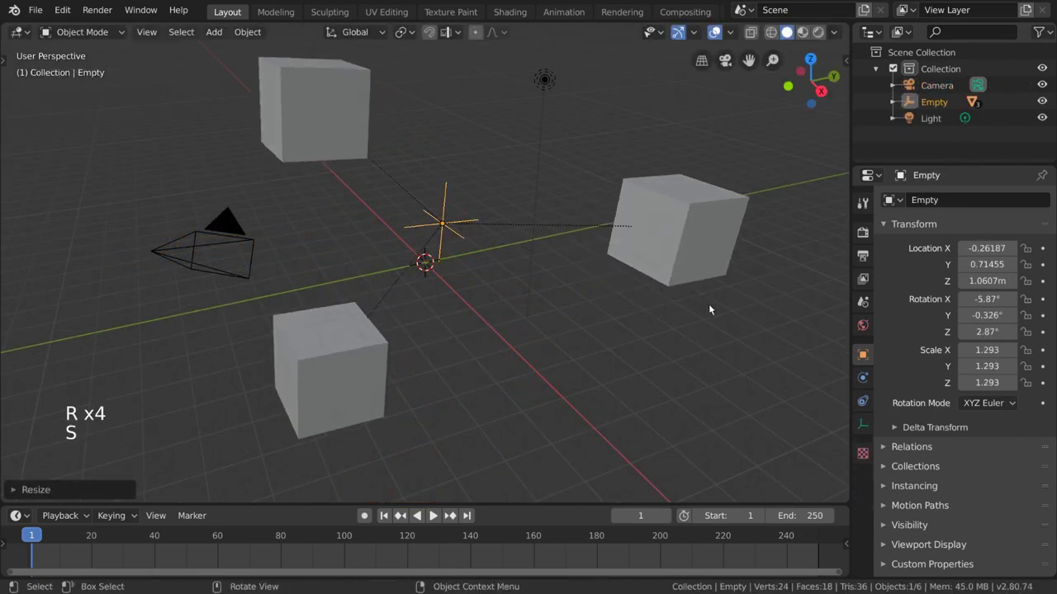
pyautogui.press('r')
pyautogui.click(567, 189)
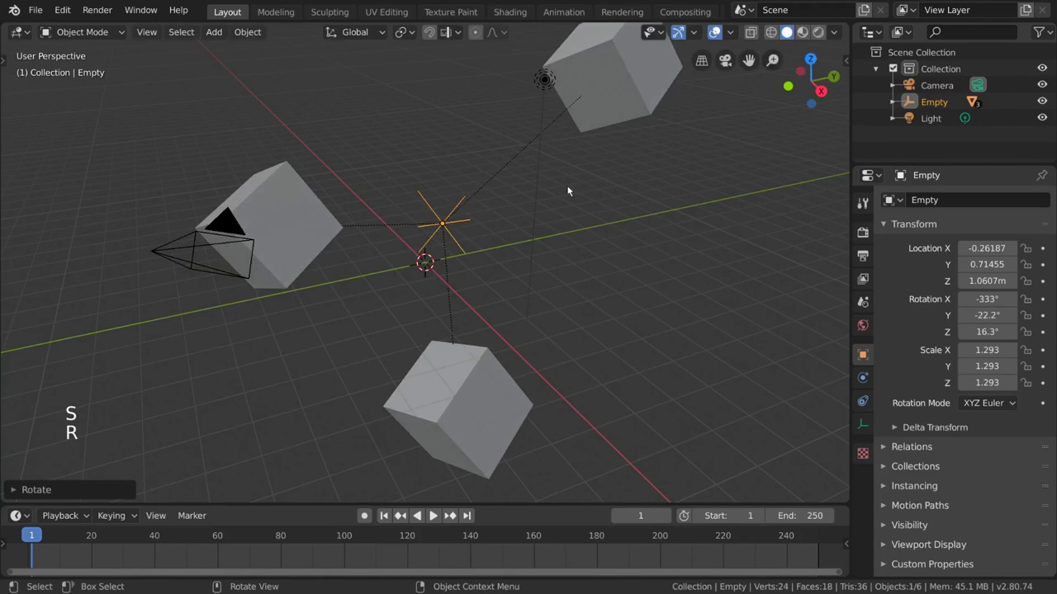
pyautogui.press('r')
pyautogui.press('r')
pyautogui.click(553, 198)
# Step: Shrink the Empty's group to about 1.014 and move it to a new position
pyautogui.press('s')
pyautogui.click(559, 217)
pyautogui.press('g')
pyautogui.press('g')
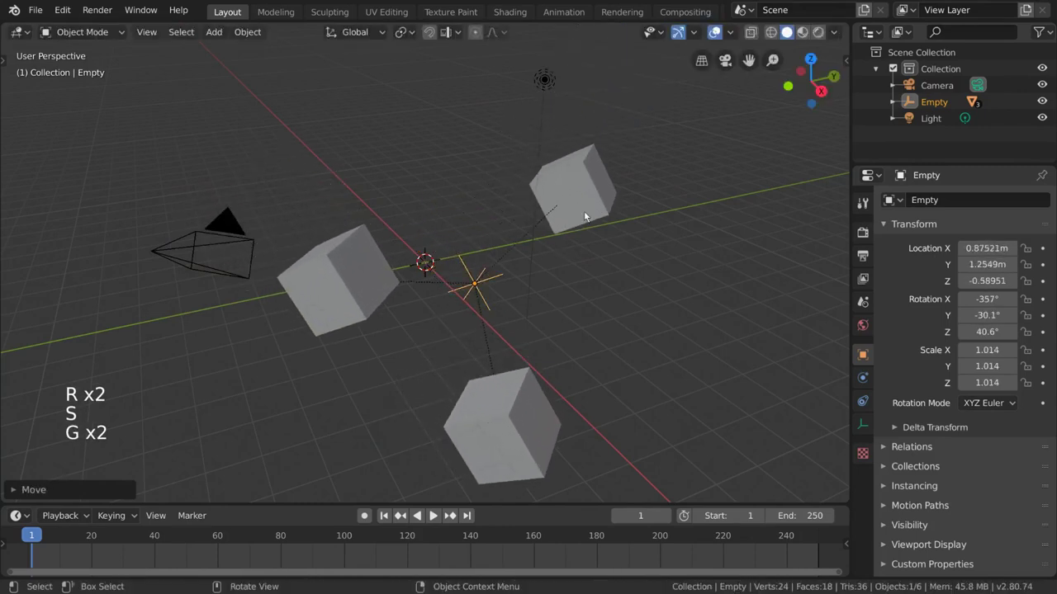
pyautogui.click(583, 211)
pyautogui.click(583, 211)
pyautogui.press('g')
pyautogui.click(500, 278)
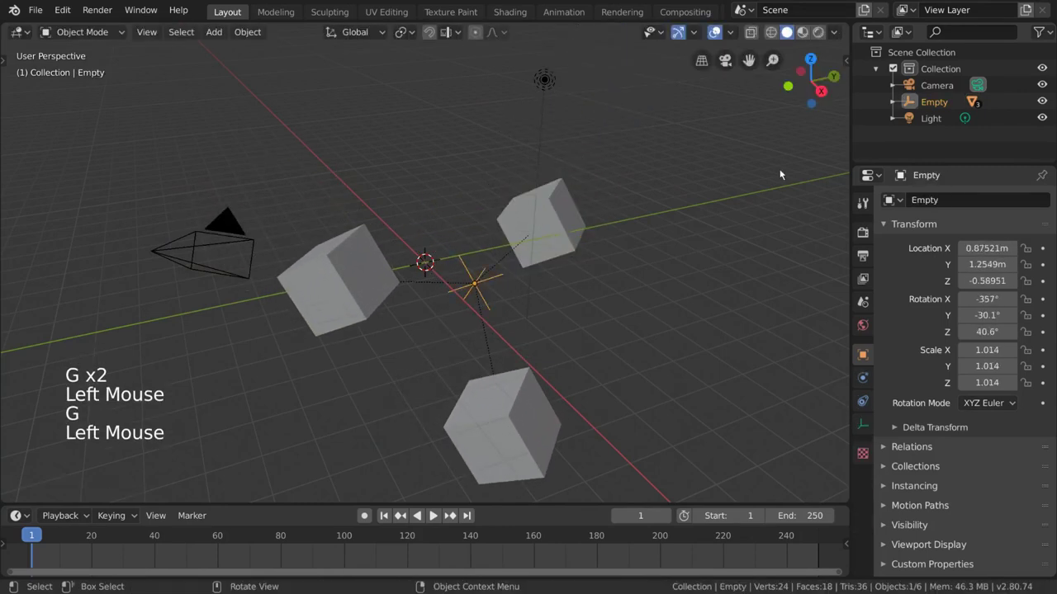
# Step: Expand the Empty in the Outliner, select child Cube.001 and show its Relations panel
pyautogui.click(892, 103)
pyautogui.scroll(-2, 908, 107)
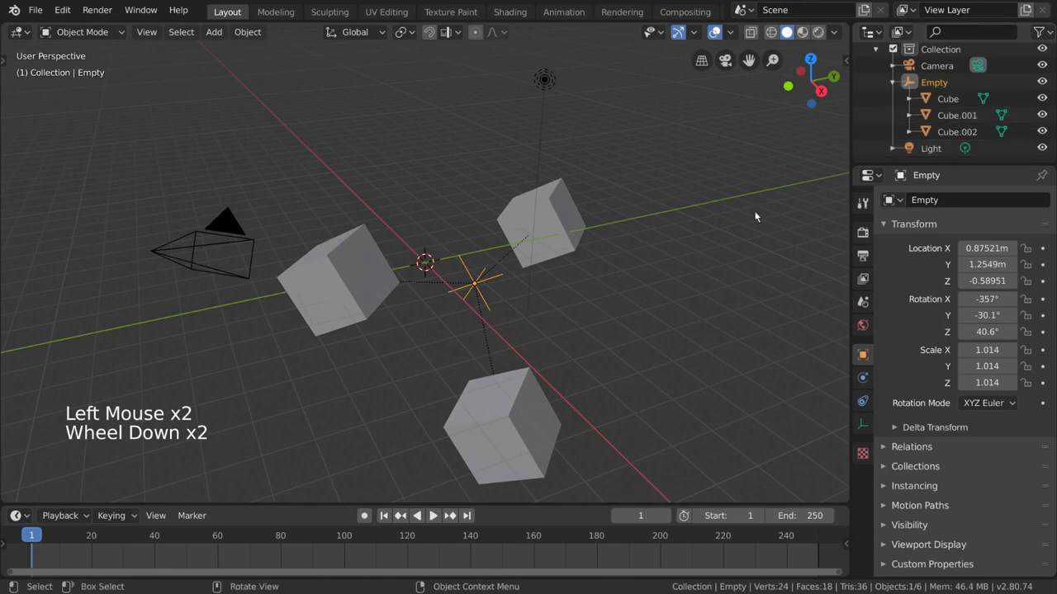
pyautogui.click(957, 116)
pyautogui.click(908, 448)
pyautogui.scroll(-2, 968, 440)
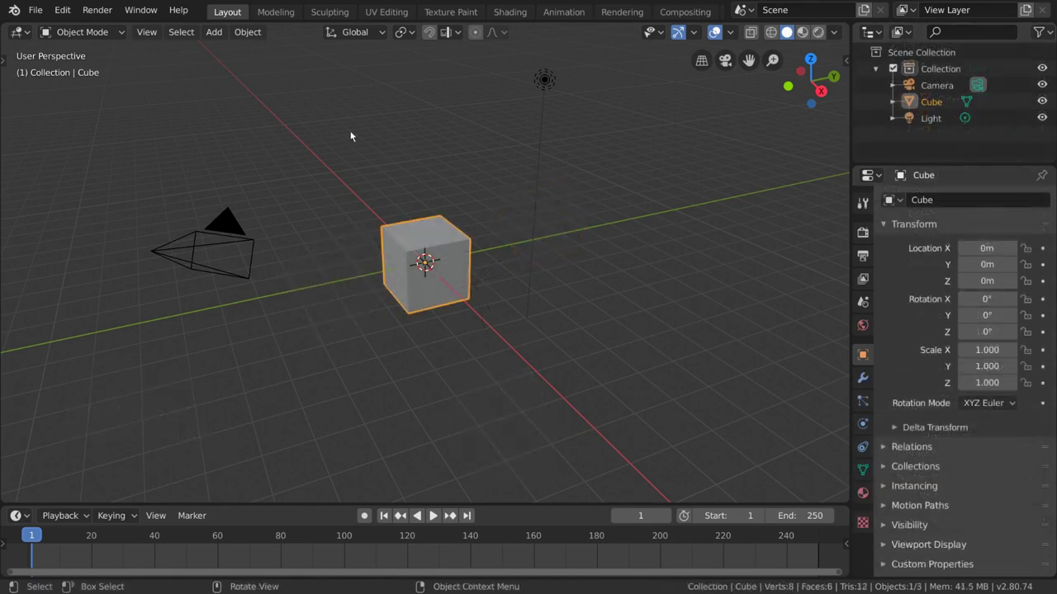
# Step: Add a Plain Axes empty and move it into position
pyautogui.click(220, 40)
pyautogui.moveTo(248, 198)
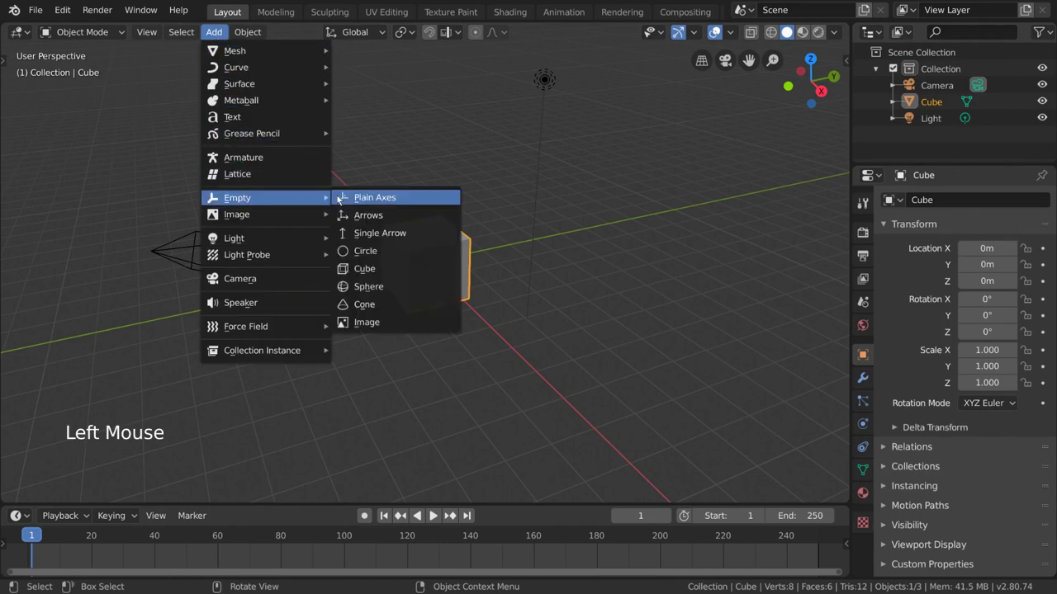
pyautogui.click(382, 199)
pyautogui.press('g')
pyautogui.click(534, 171)
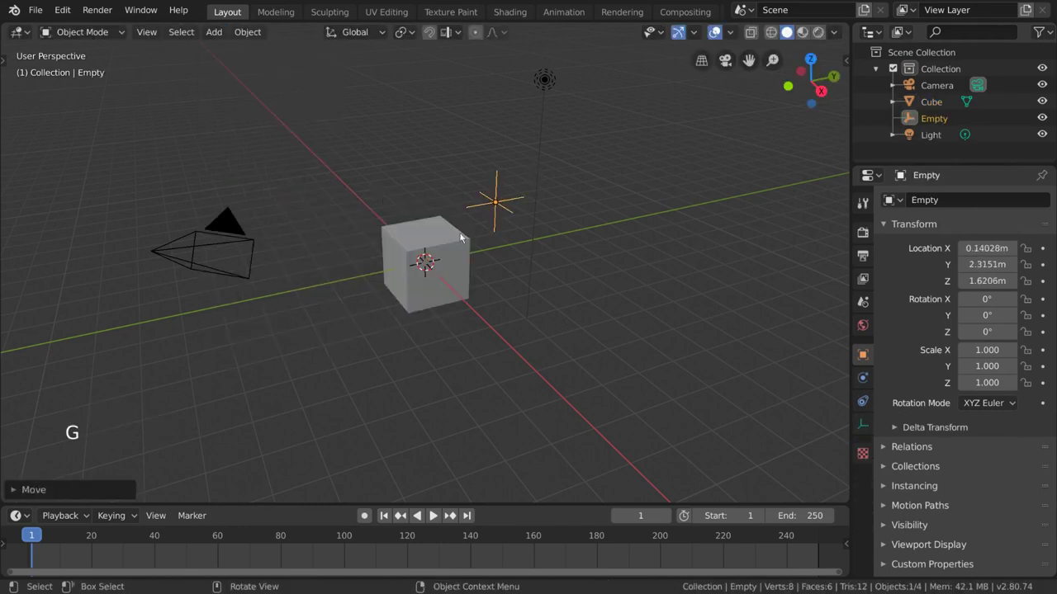
# Step: Move the cube down-left and parent it to the Empty with Ctrl+P
pyautogui.click(456, 237)
pyautogui.press('g')
pyautogui.click(397, 310)
pyautogui.keyDown('shift'); pyautogui.click(495, 202); pyautogui.keyUp('shift')
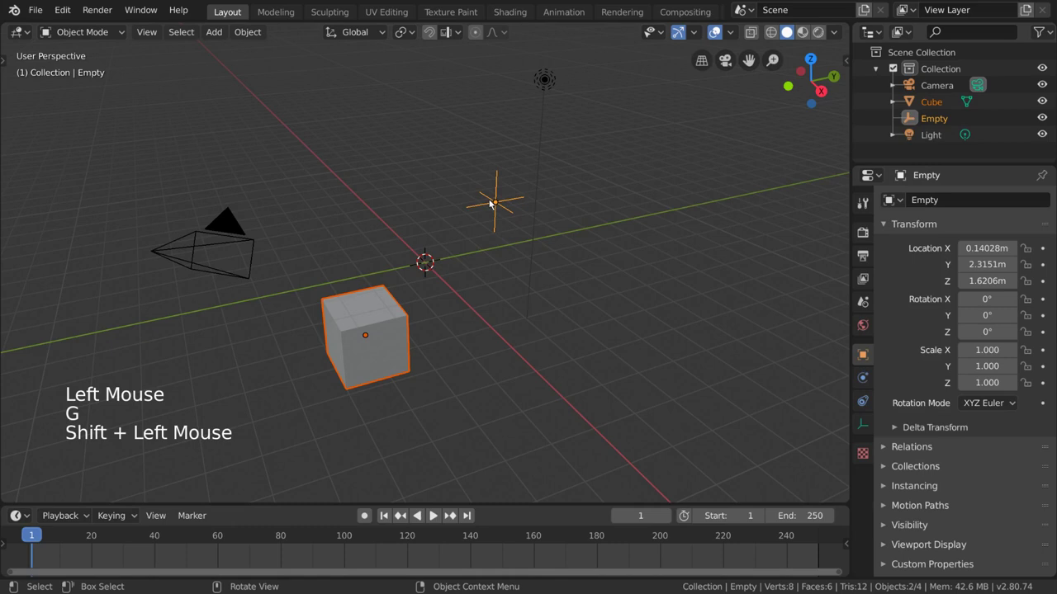
pyautogui.hotkey('ctrl', 'p')
# Step: Rotate the Empty so its three child cubes swing around with it
pyautogui.click(491, 204)
pyautogui.press('r')
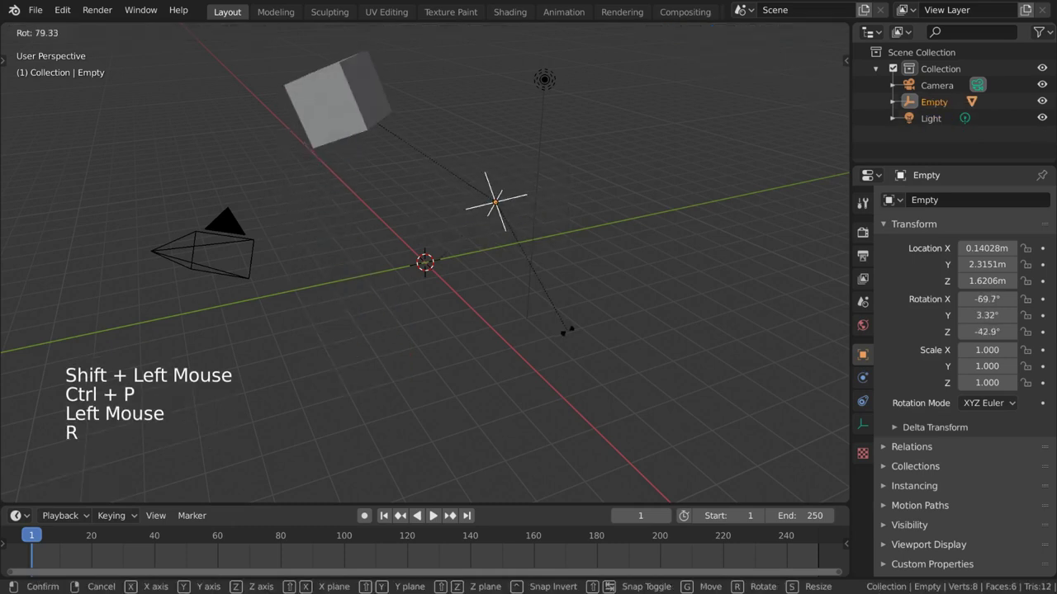
pyautogui.click(537, 369)
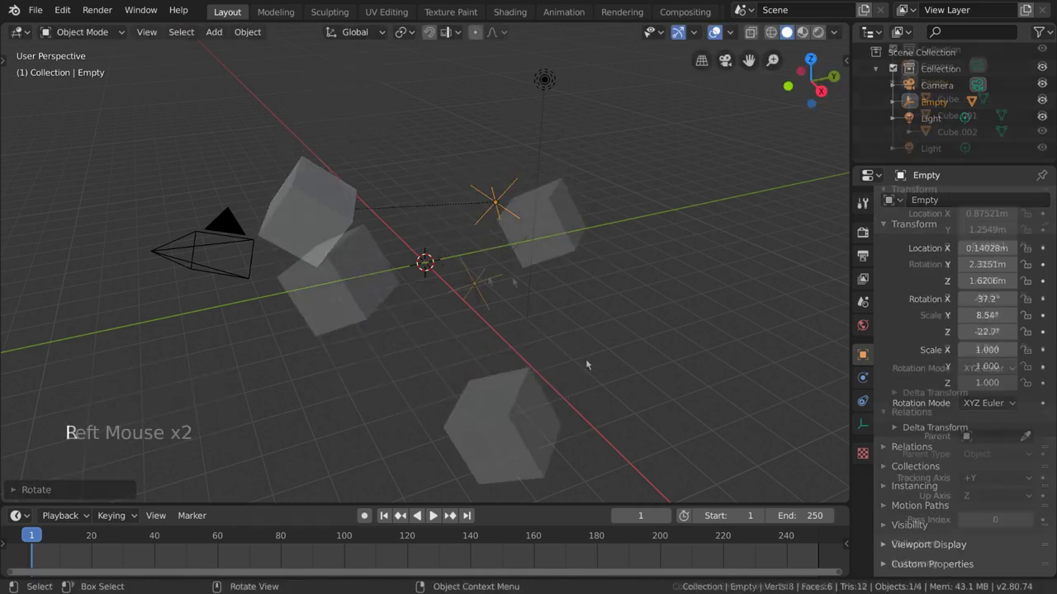
pyautogui.press('r')
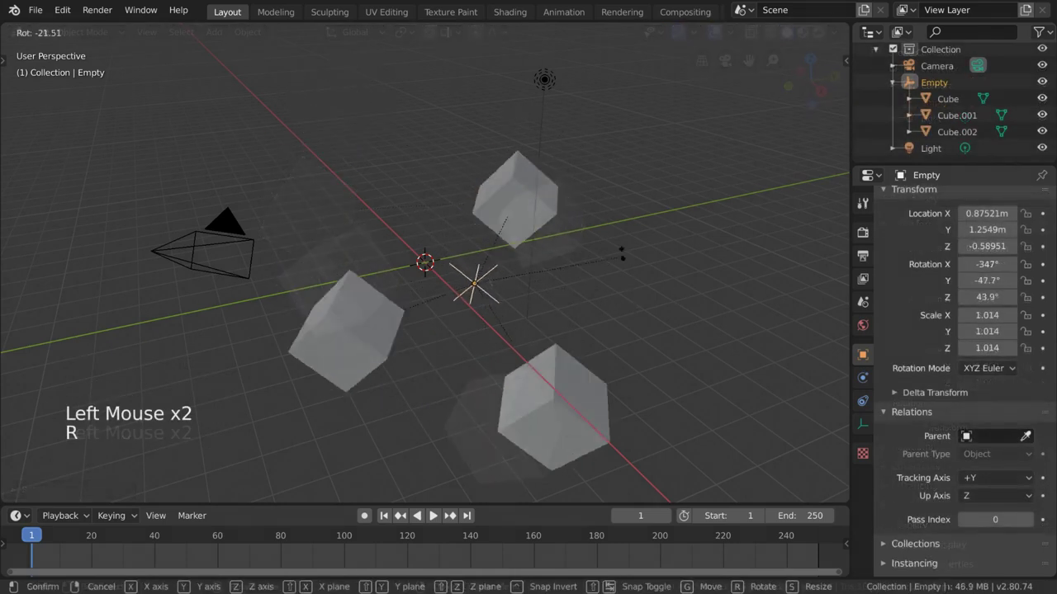
pyautogui.press('r')
pyautogui.click(637, 222)
# Step: Scale the Empty down to 0.928, move it, and trackball-rotate it
pyautogui.press('s')
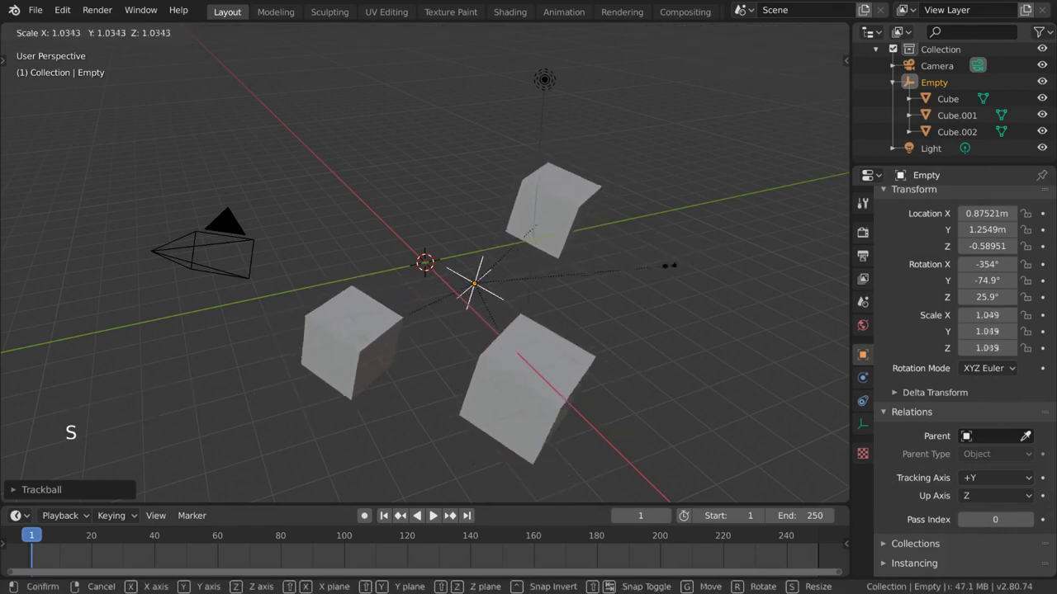
pyautogui.click(627, 330)
pyautogui.press('g')
pyautogui.click(570, 301)
pyautogui.press('r')
pyautogui.press('r')
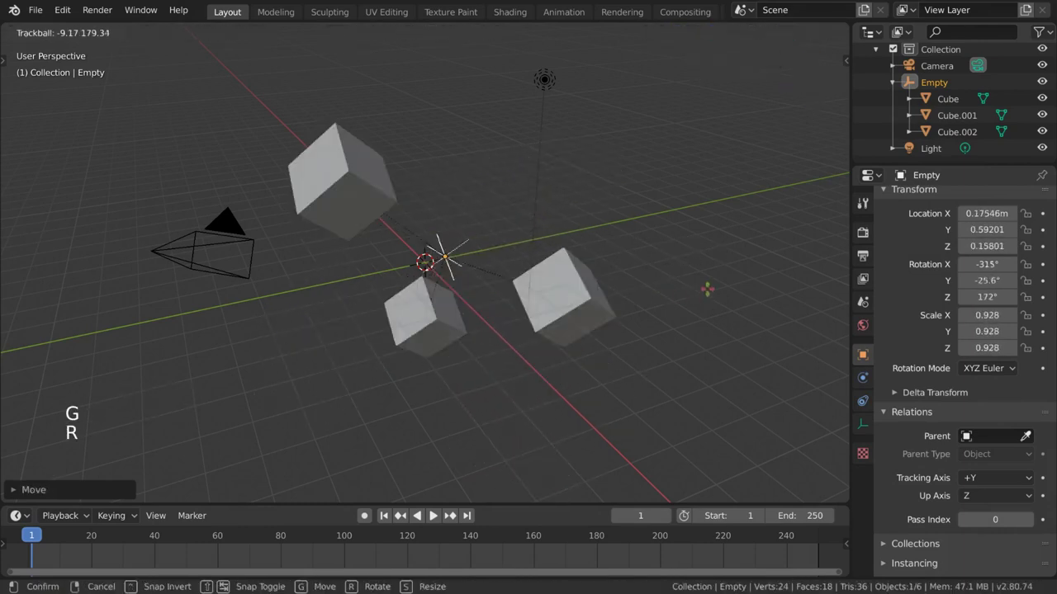
pyautogui.click(670, 316)
pyautogui.press('r')
pyautogui.click(666, 340)
pyautogui.press('r')
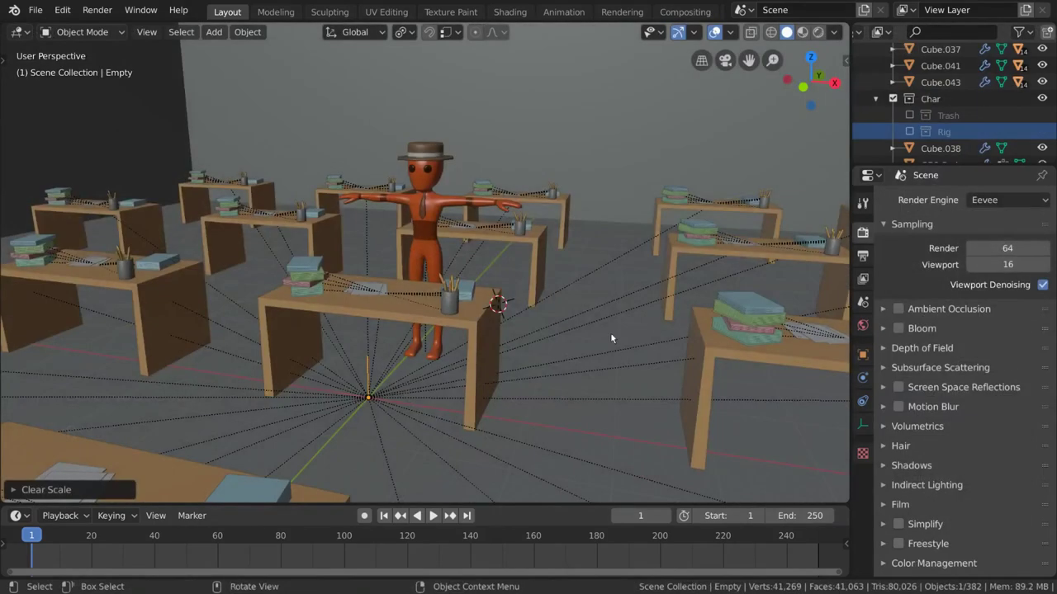
# Step: Rotate the Empty about the vertical axis so the desks swing around it
pyautogui.moveTo(612, 339)
pyautogui.mouseDown(button='middle')
pyautogui.moveTo(587, 324)
pyautogui.moveTo(595, 330)
pyautogui.mouseUp(button='middle')
pyautogui.moveTo(594, 330); pyautogui.dragTo(603, 342, button='middle')
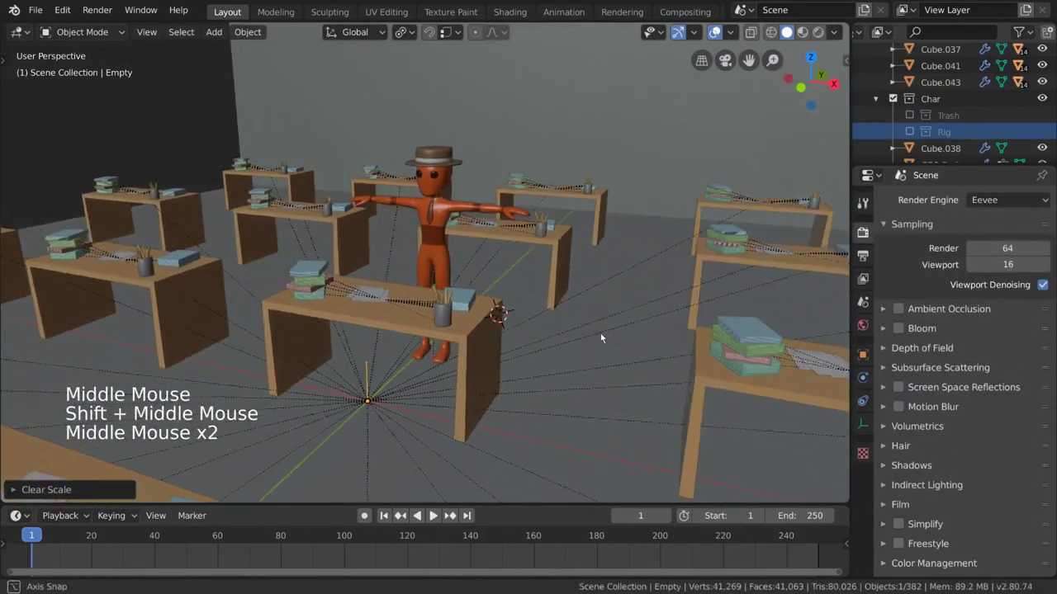
pyautogui.press('s')
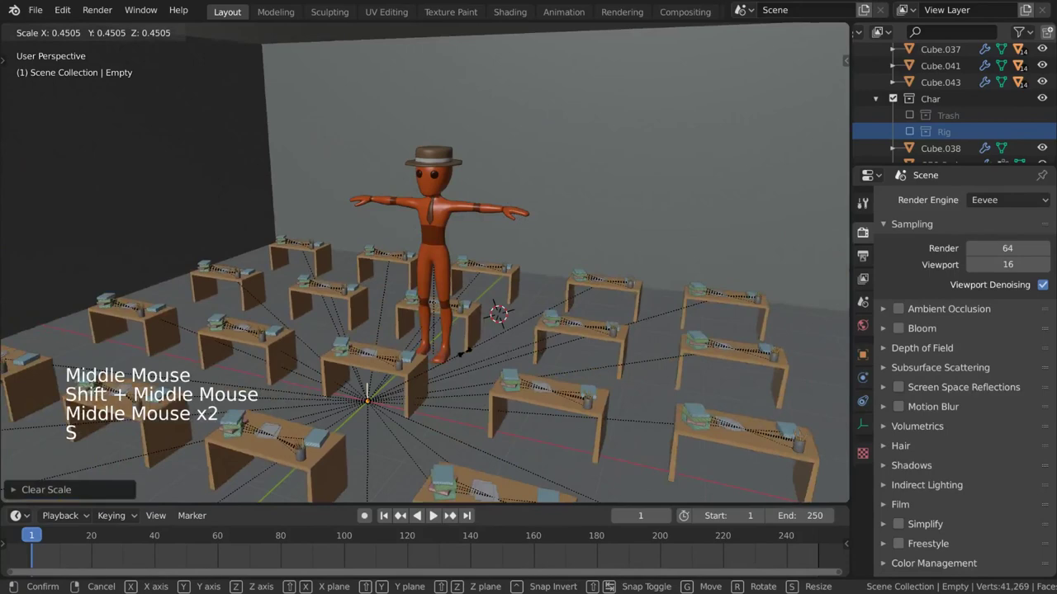
pyautogui.press('Escape')
pyautogui.moveTo(726, 313); pyautogui.dragTo(747, 322, button='middle')
pyautogui.press('r')
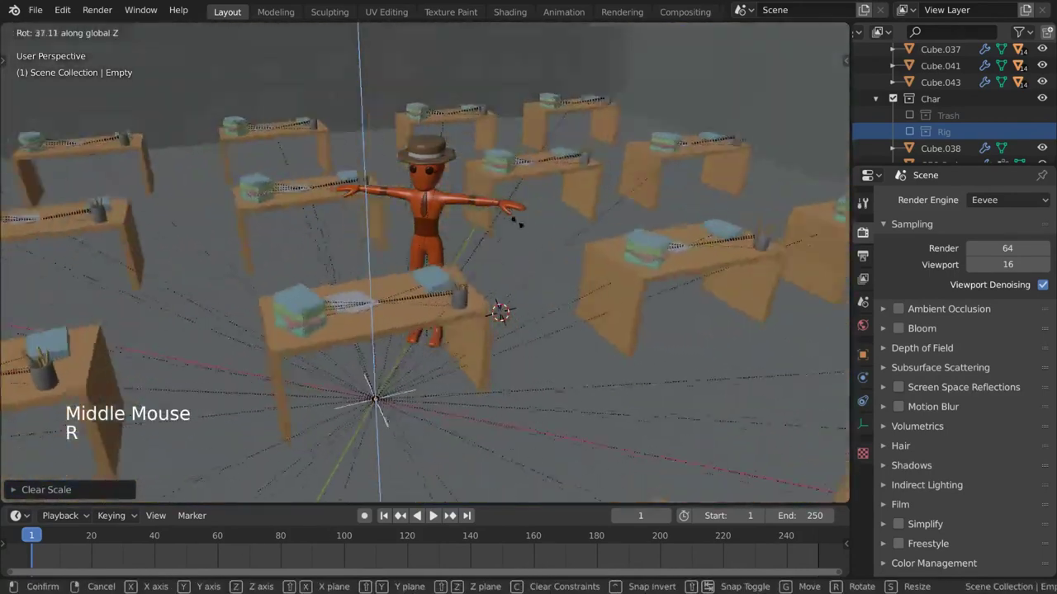
pyautogui.click(504, 366)
# Step: Move the Empty and its desks across the ground plane to a new position
pyautogui.press('g')
pyautogui.middleClick(504, 367)
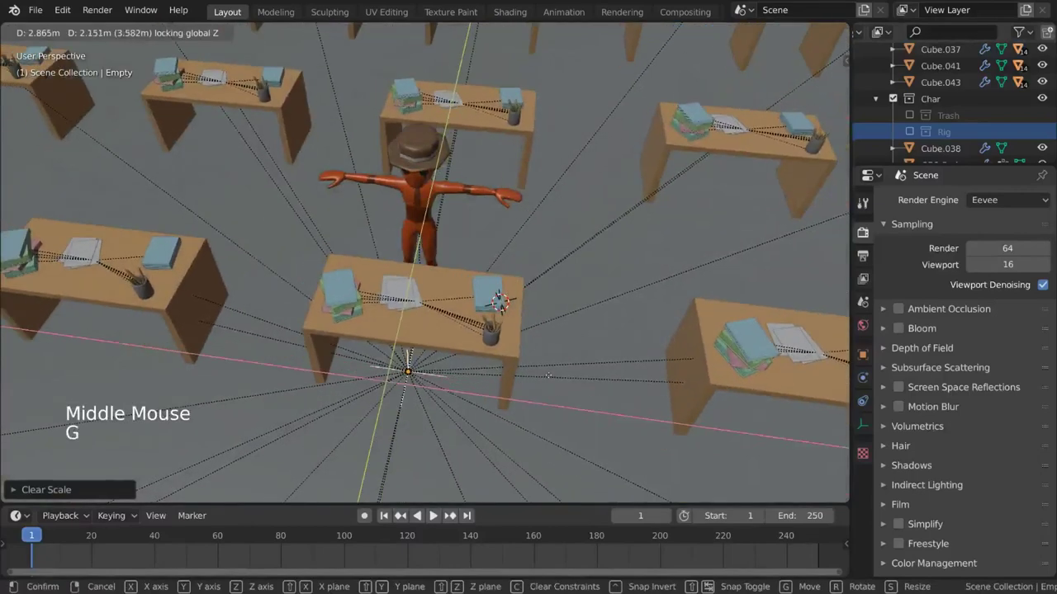
pyautogui.click(502, 304)
pyautogui.moveTo(501, 304); pyautogui.dragTo(502, 256, button='middle')
pyautogui.press('r')
pyautogui.press('g')
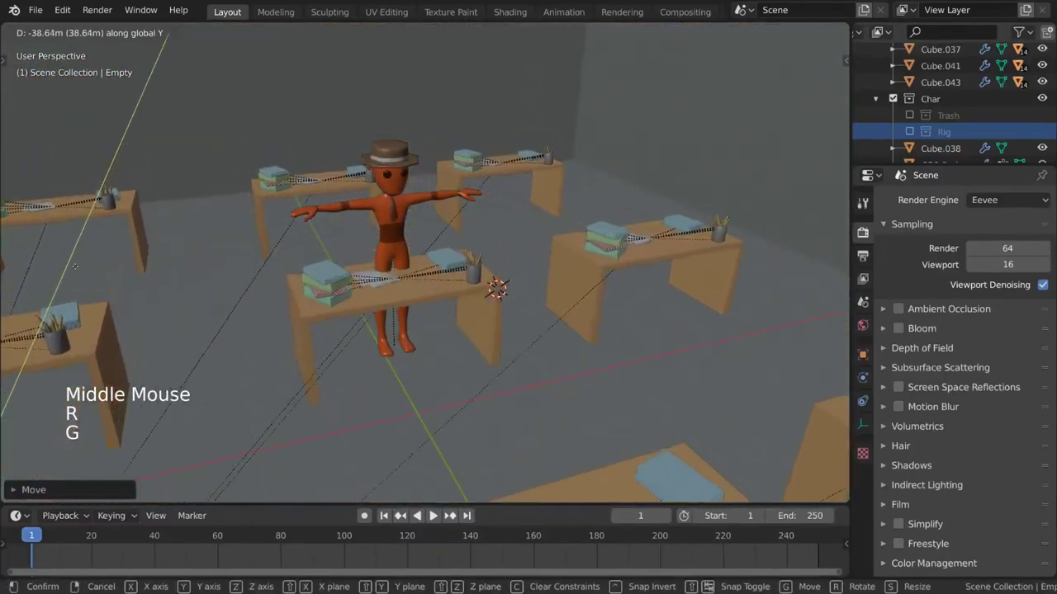
pyautogui.click(489, 289)
pyautogui.scroll(-1, 363, 266)
# Step: Reset the Empty's location to the world origin with Alt+G
pyautogui.press('g')
pyautogui.hotkey('alt', 'g')
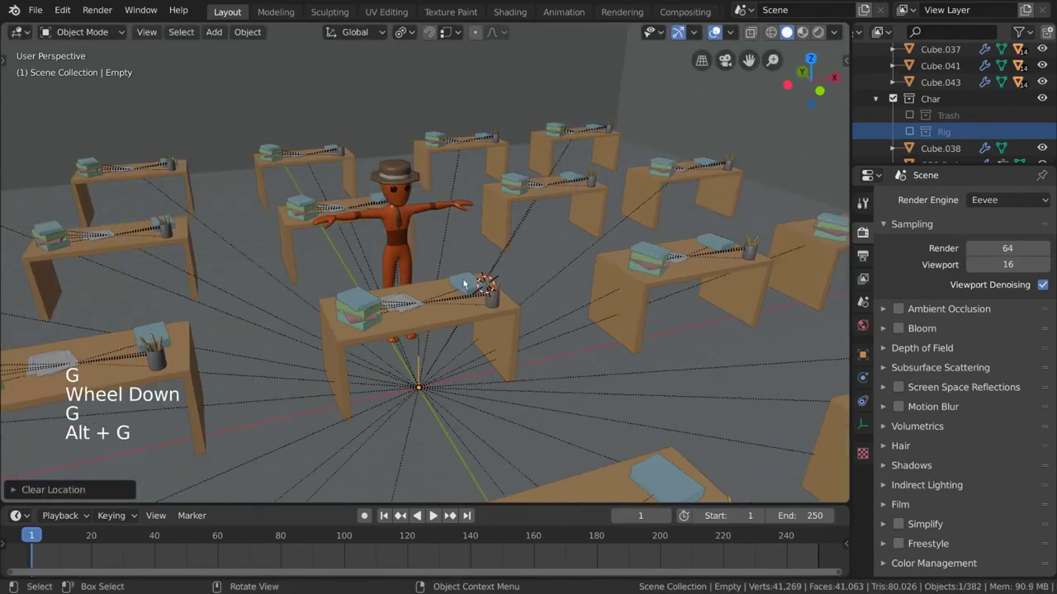
pyautogui.moveTo(464, 284); pyautogui.dragTo(440, 283, button='middle')
pyautogui.scroll(2, 479, 231)
# Step: Scale the Empty, clear its scale with Alt+S, then rescale the desks
pyautogui.press('r')
pyautogui.press('s')
pyautogui.click(578, 242)
pyautogui.hotkey('alt', 's')
pyautogui.press('s')
pyautogui.click(521, 309)
pyautogui.scroll(1, 440, 283)
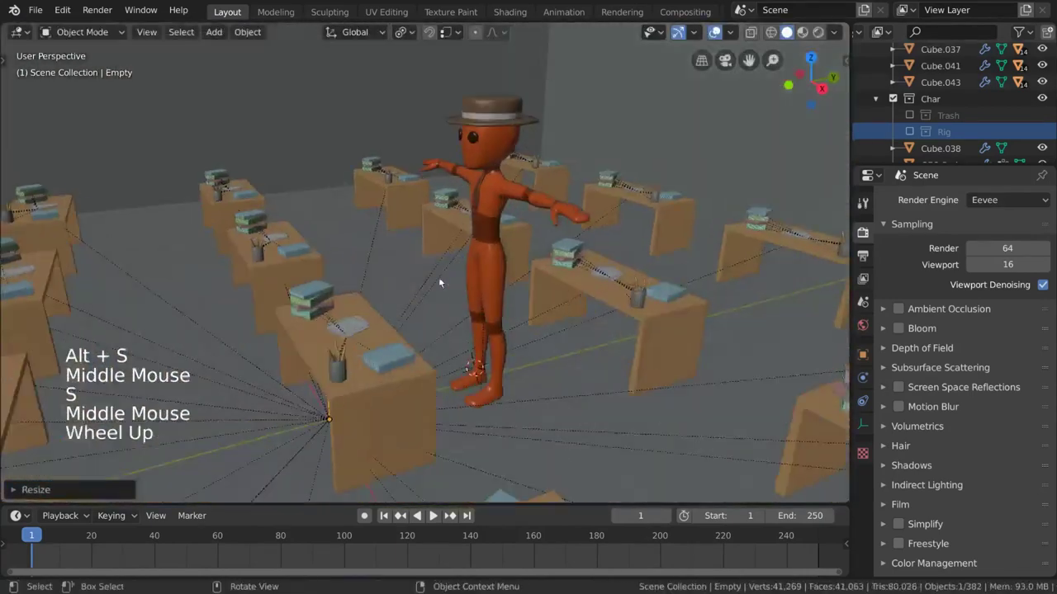
pyautogui.scroll(2, 439, 276)
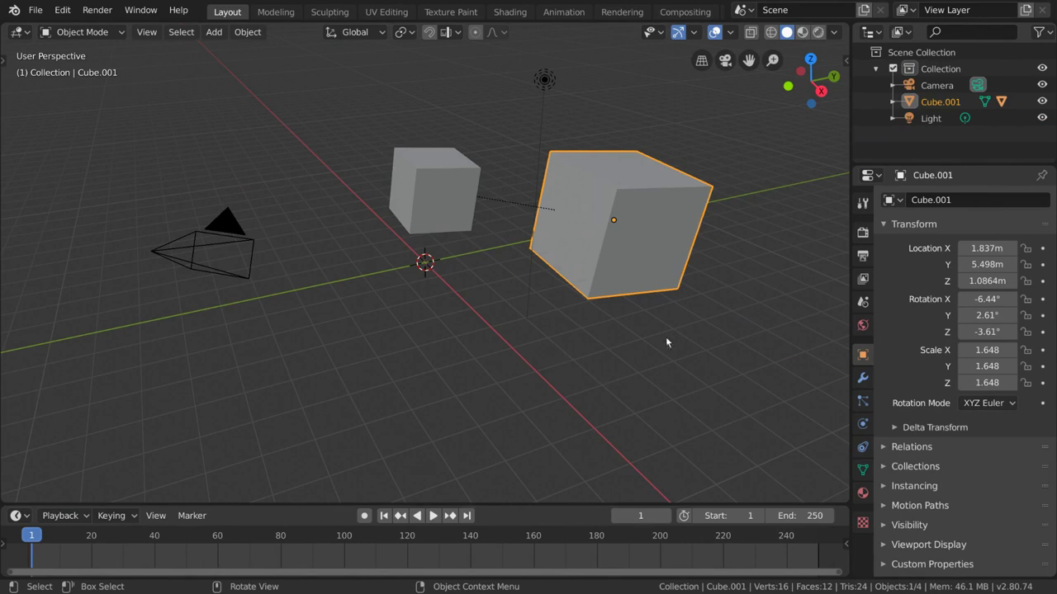
# Step: Cancel a stray rotation of Cube.001, then apply Parent > Clear Parent to the small cube
pyautogui.press('r')
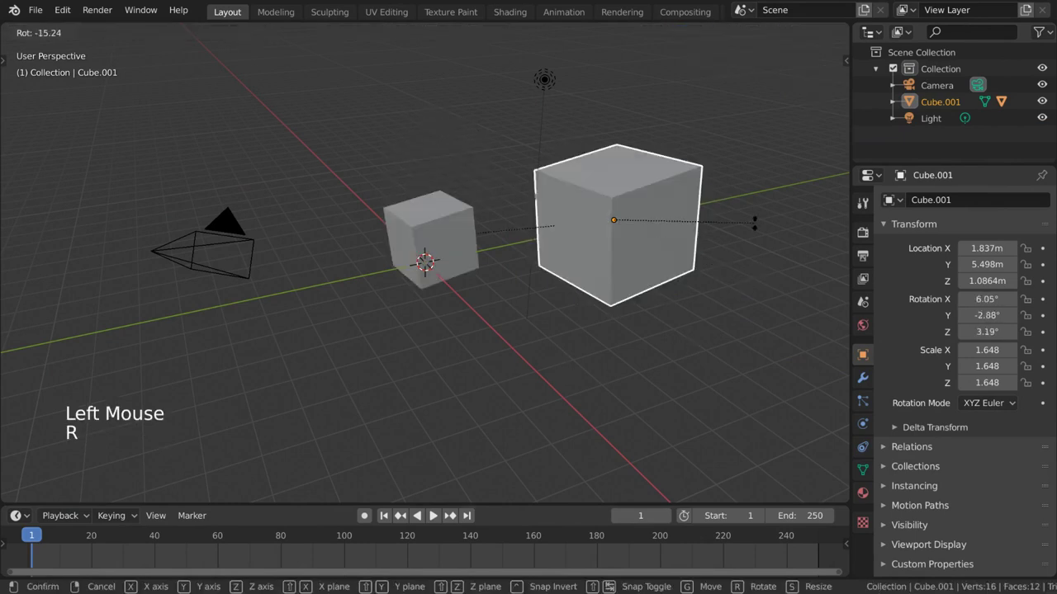
pyautogui.rightClick(716, 213)
pyautogui.click(462, 203)
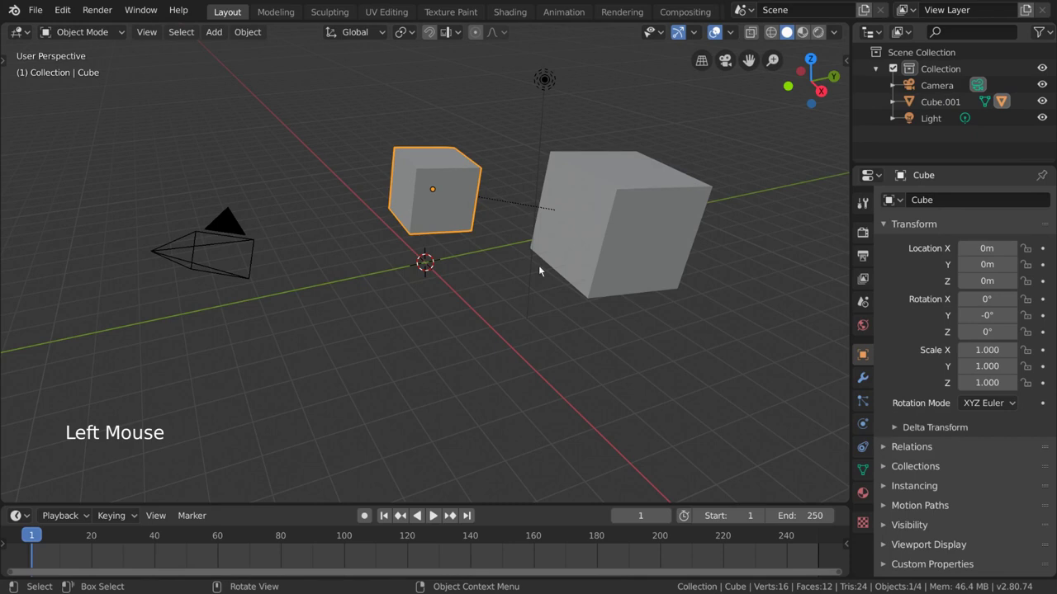
pyautogui.rightClick(590, 383)
pyautogui.moveTo(606, 381)
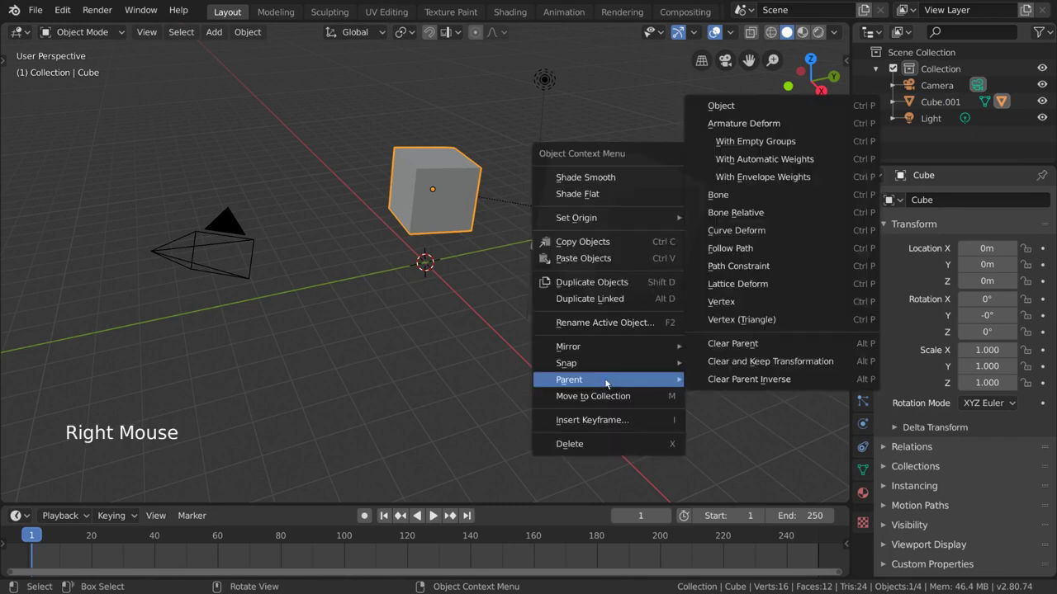
pyautogui.click(780, 345)
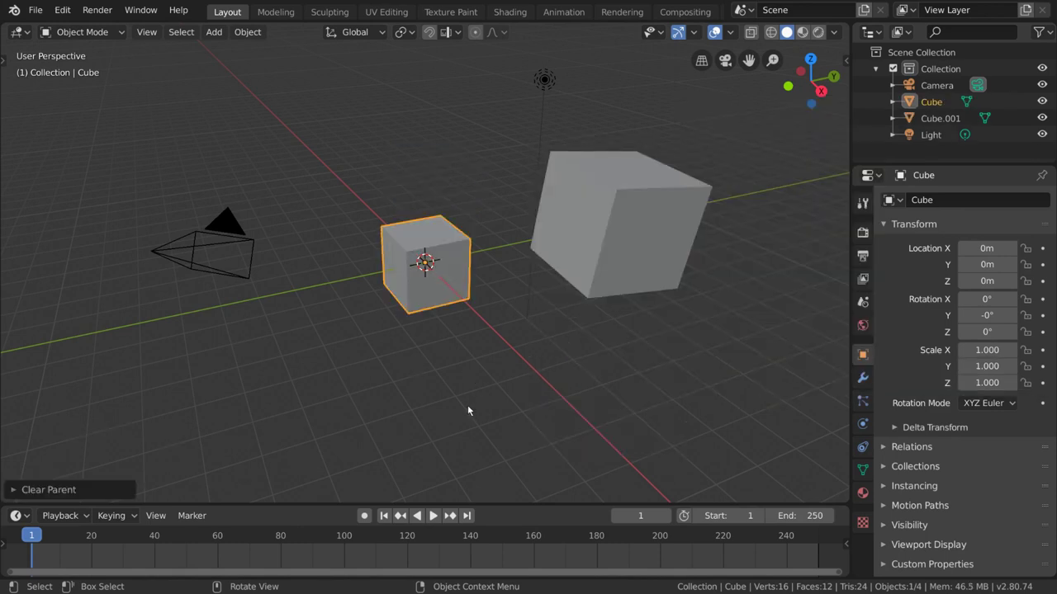
# Step: Undo the parent clearing so the small cube is Cube.001's child again, then select Cube.001
pyautogui.hotkey('alt', 'p')
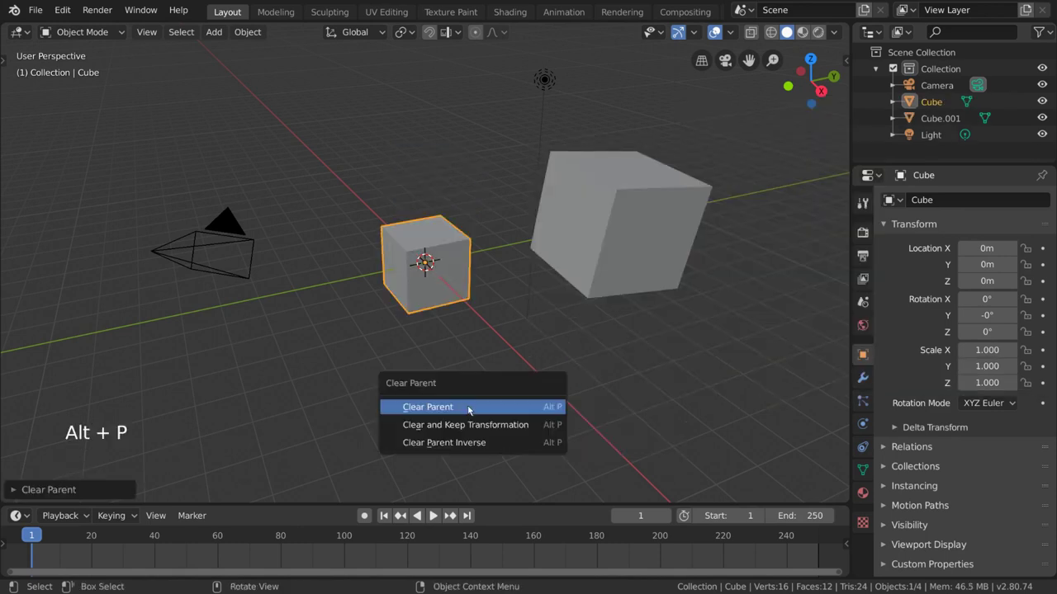
pyautogui.click(556, 424)
pyautogui.hotkey('ctrl', 'z')
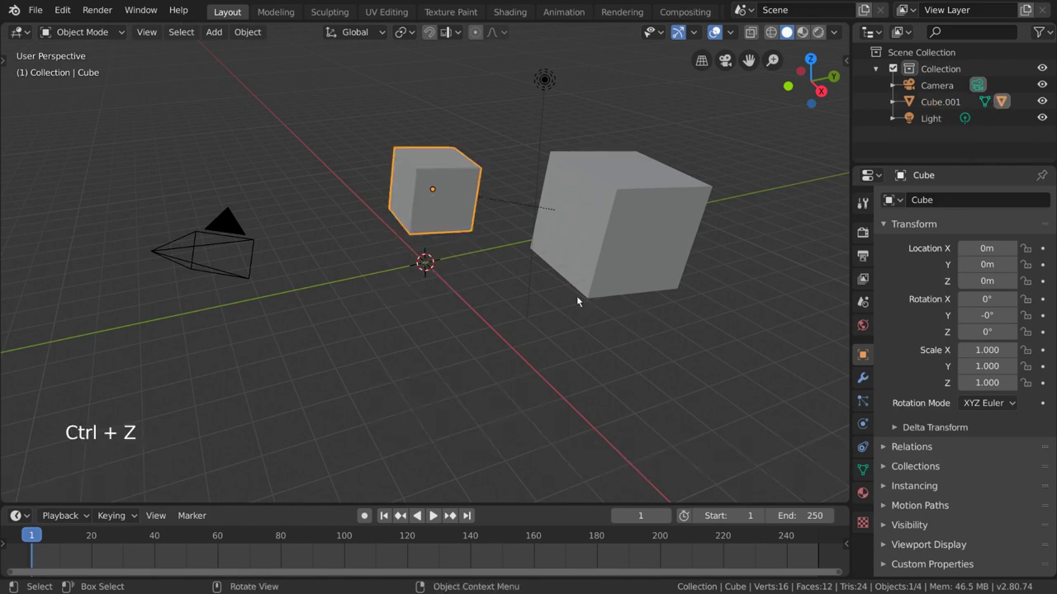
pyautogui.click(619, 231)
pyautogui.press('g')
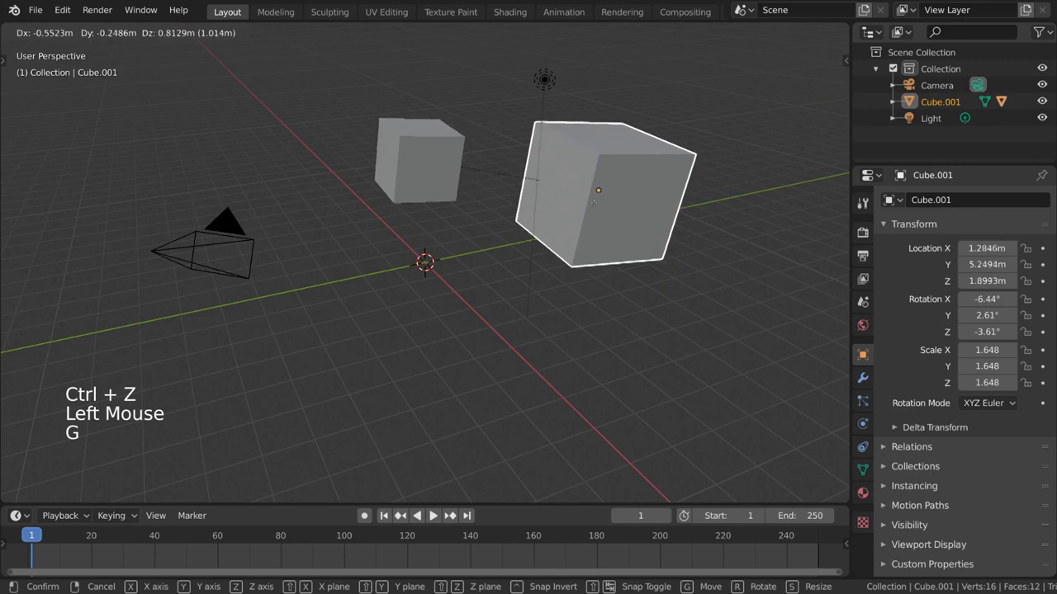
pyautogui.press('Escape')
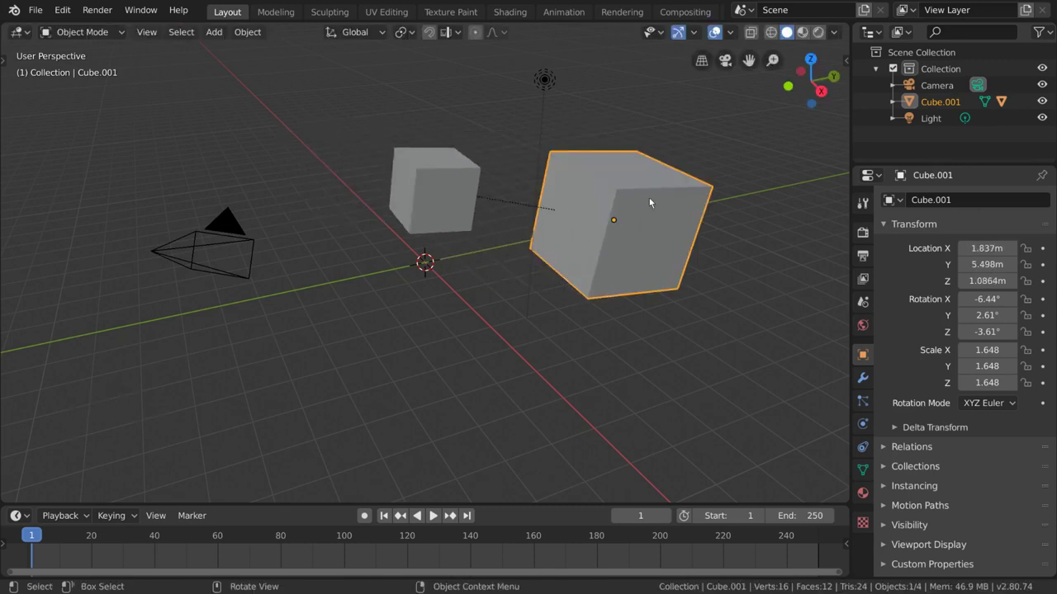
# Step: Rotate Cube.001 and enlarge it to 2.073, carrying the small cube along
pyautogui.press('g')
pyautogui.press('r')
pyautogui.press('r')
pyautogui.click(738, 231)
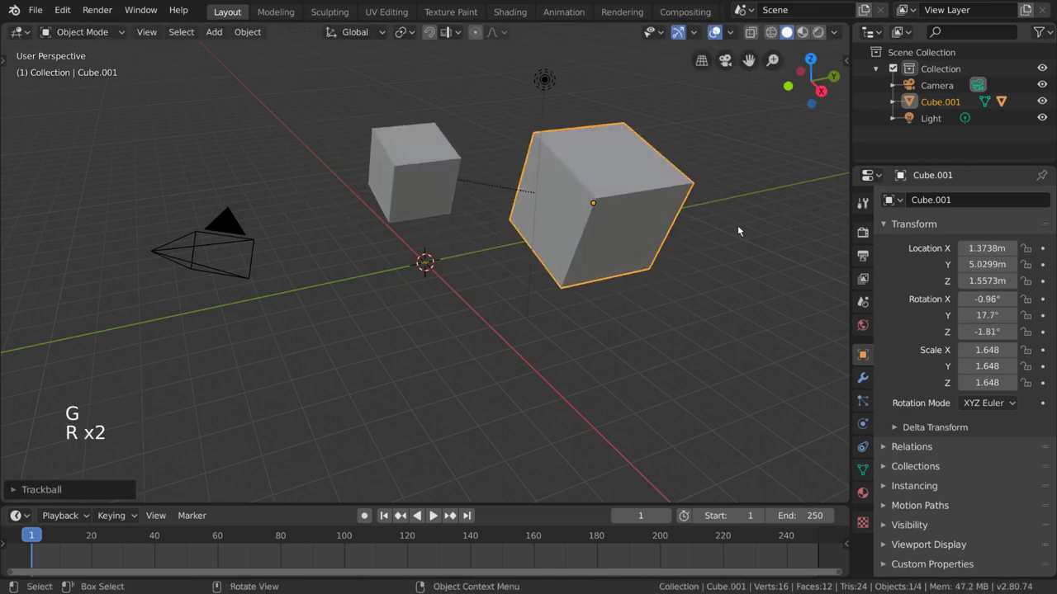
pyautogui.press('s')
pyautogui.click(768, 233)
# Step: Move Cube.001 to its final position, then select the small cube
pyautogui.press('r')
pyautogui.press('r')
pyautogui.click(750, 228)
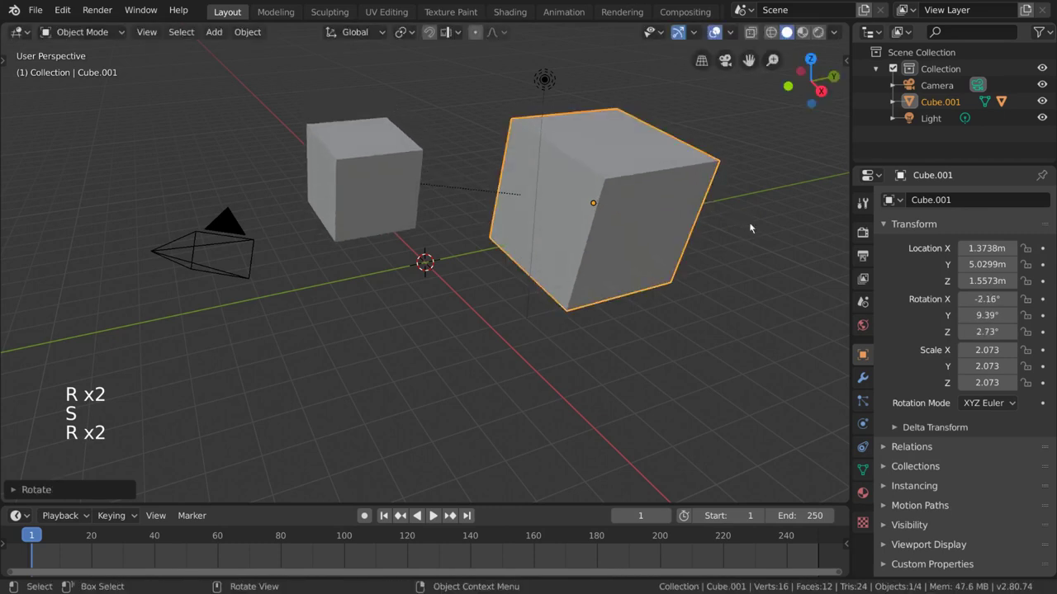
pyautogui.press('g')
pyautogui.press('r')
pyautogui.press('r')
pyautogui.click(747, 207)
pyautogui.press('g')
pyautogui.click(374, 244)
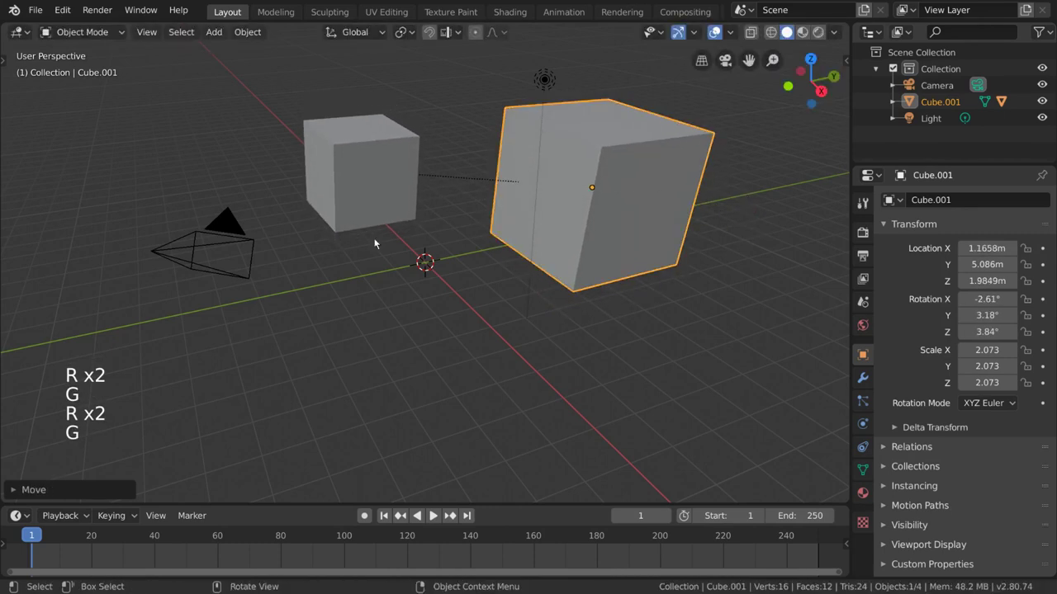
pyautogui.click(392, 175)
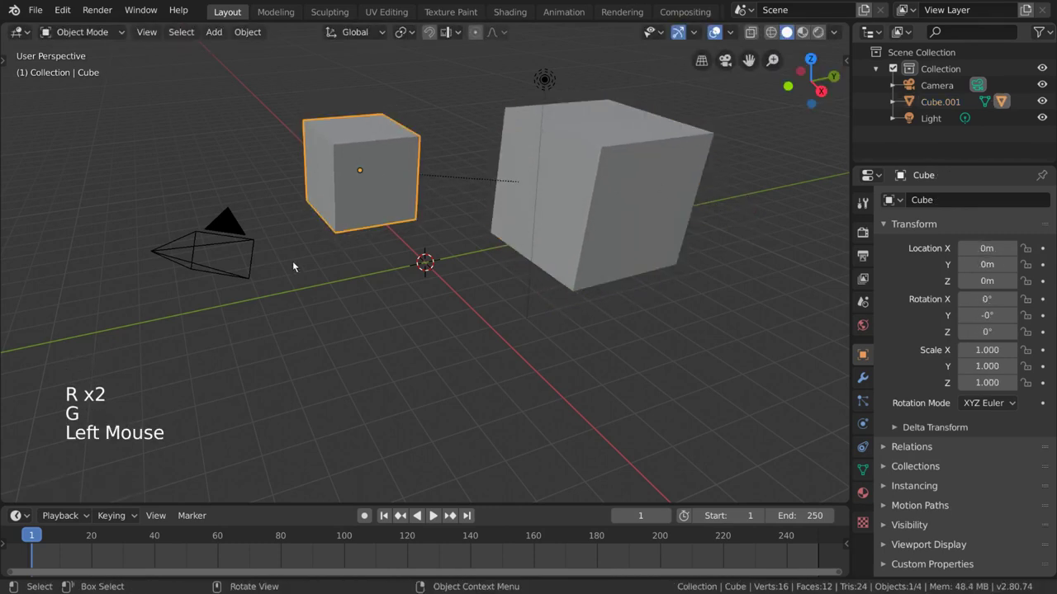
# Step: Apply Parent > Clear and Keep Transformation to the small cube
pyautogui.rightClick(500, 366)
pyautogui.moveTo(512, 360)
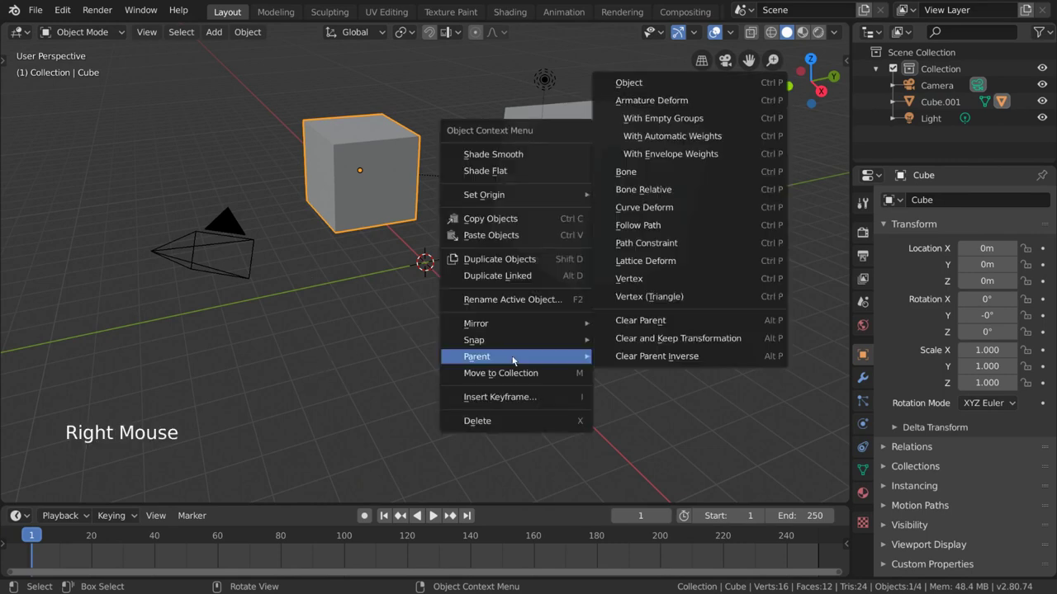
pyautogui.click(732, 338)
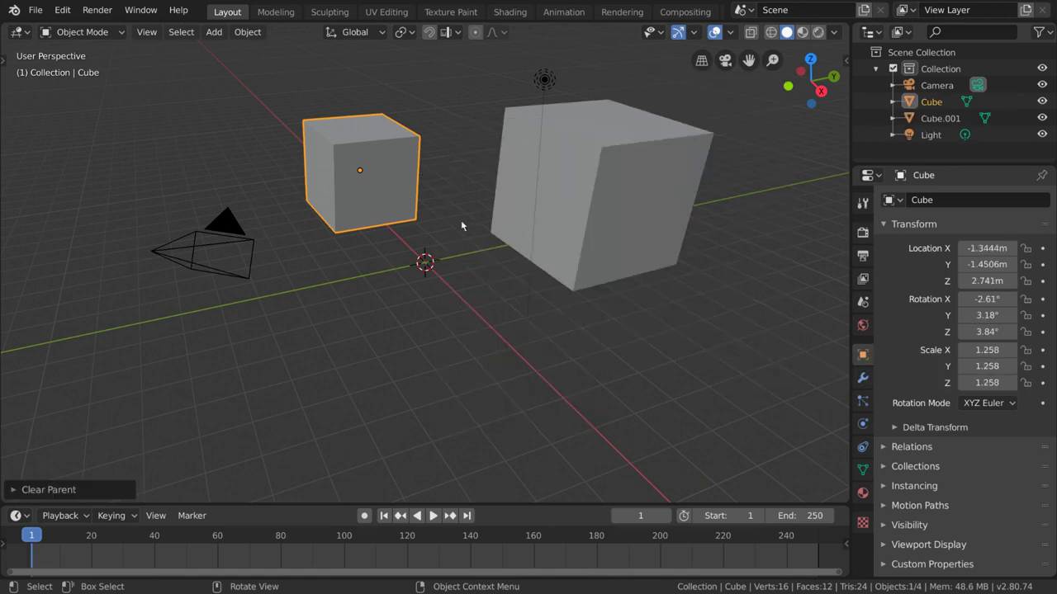
# Step: Test by grabbing and rotating Cube.001, then cancel, confirming the small cube stays put
pyautogui.click(611, 221)
pyautogui.press('g')
pyautogui.press('r')
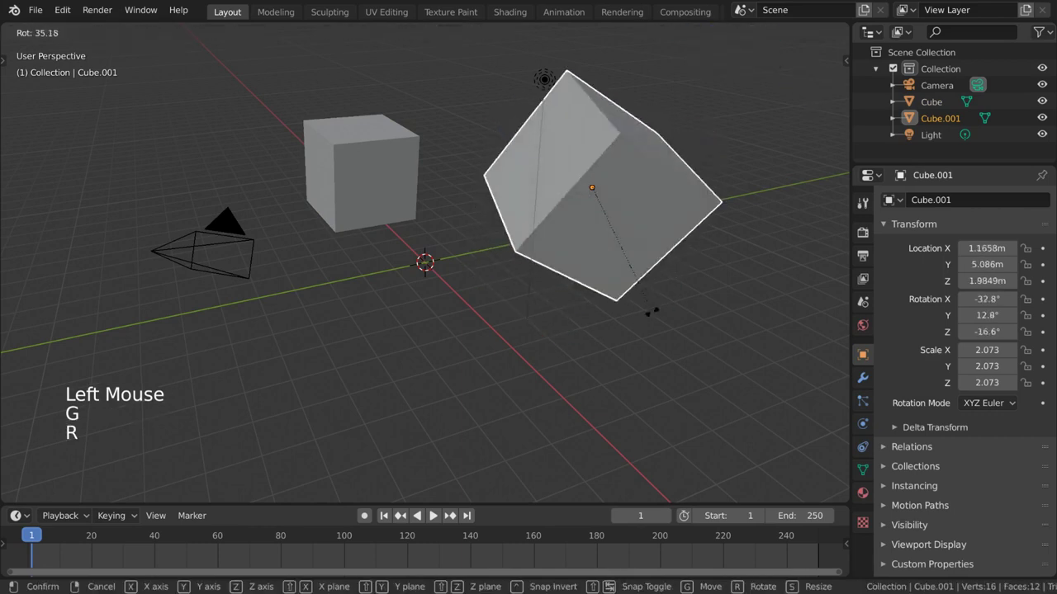
pyautogui.press('g')
pyautogui.press('Escape')
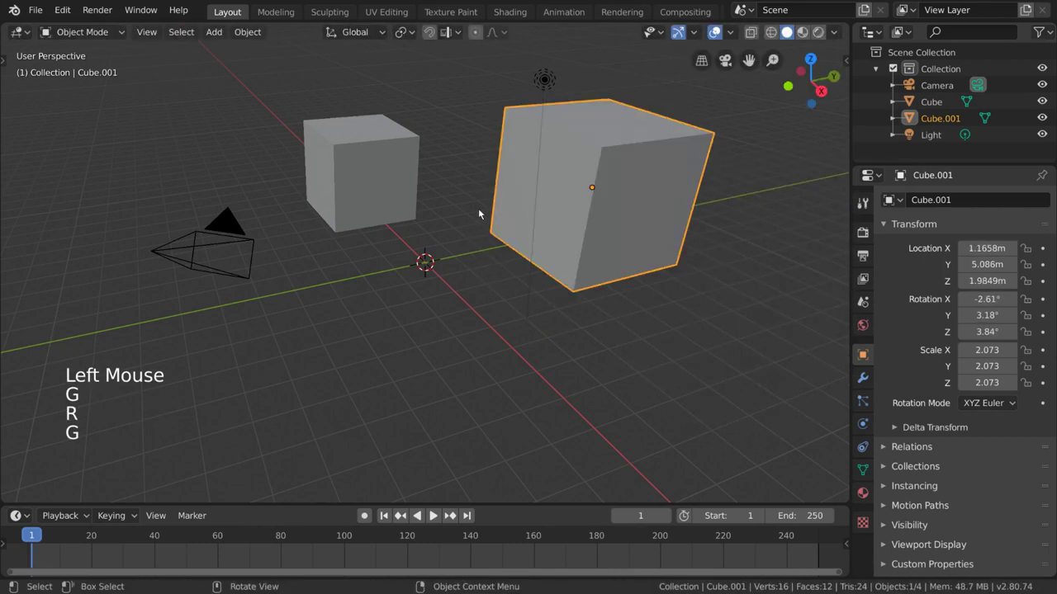
# Step: Undo back to the parented state, then Clear Parent so the small cube returns to the origin at scale 1.000
pyautogui.hotkey('ctrl', 'z')
pyautogui.hotkey('ctrl', 'z')
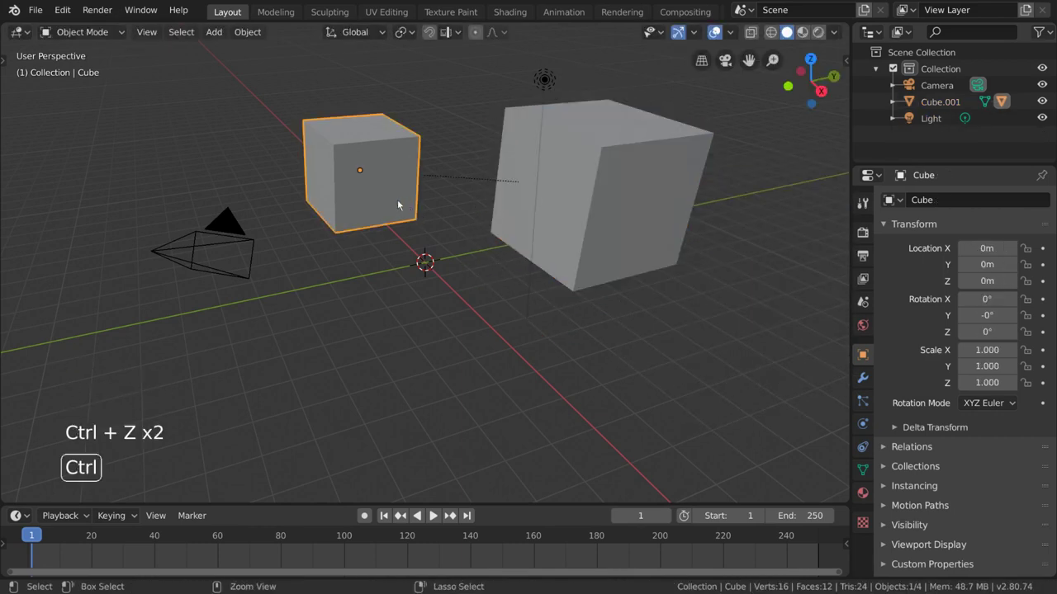
pyautogui.rightClick(397, 199)
pyautogui.moveTo(390, 243)
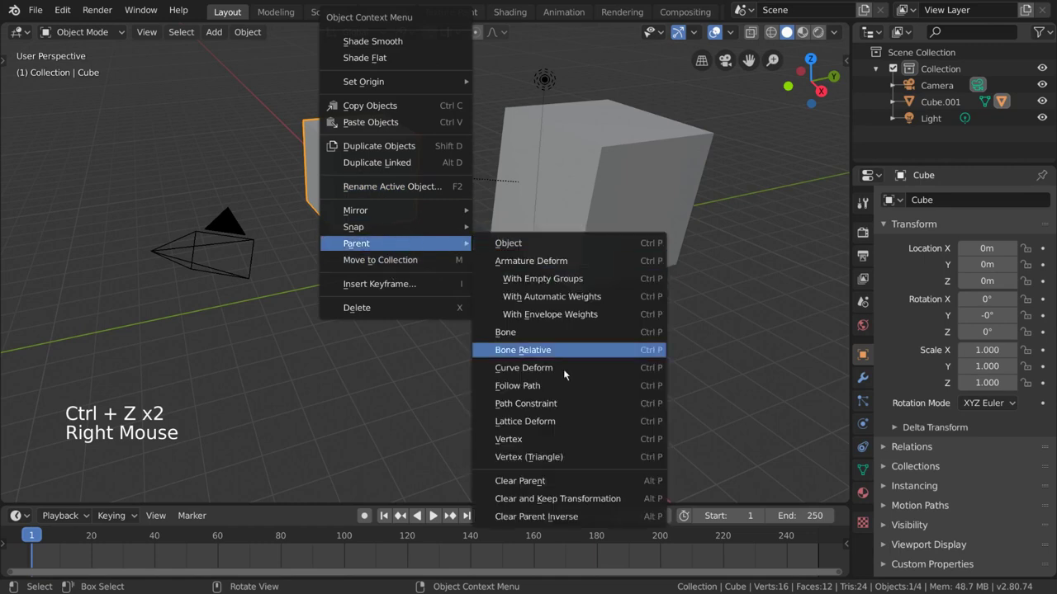
pyautogui.click(569, 480)
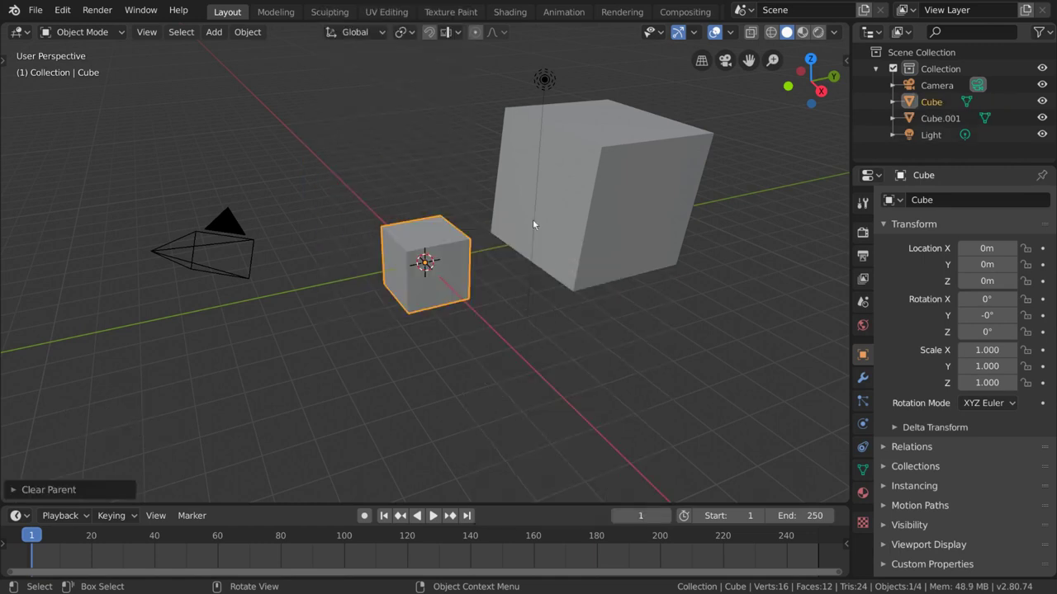